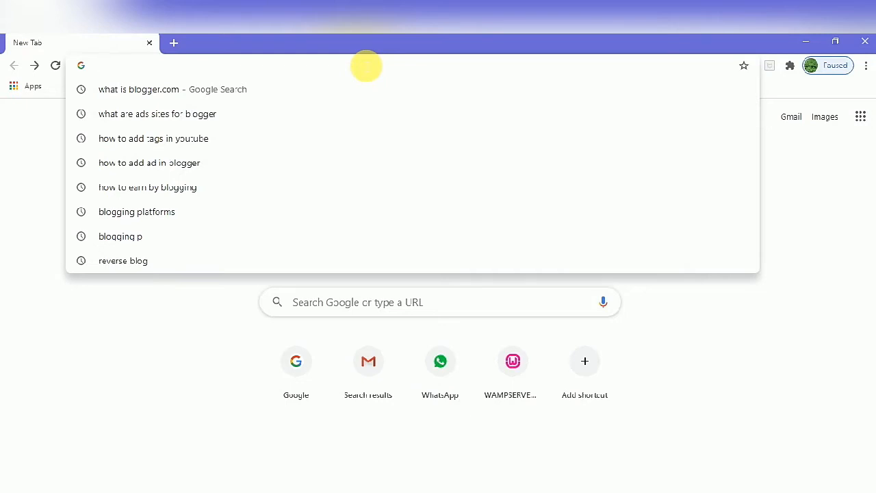
# Step: Open blogger.com and sign in to Blogger with the Google account's e-mail
pyautogui.write('blogger.com')
pyautogui.press('Return')
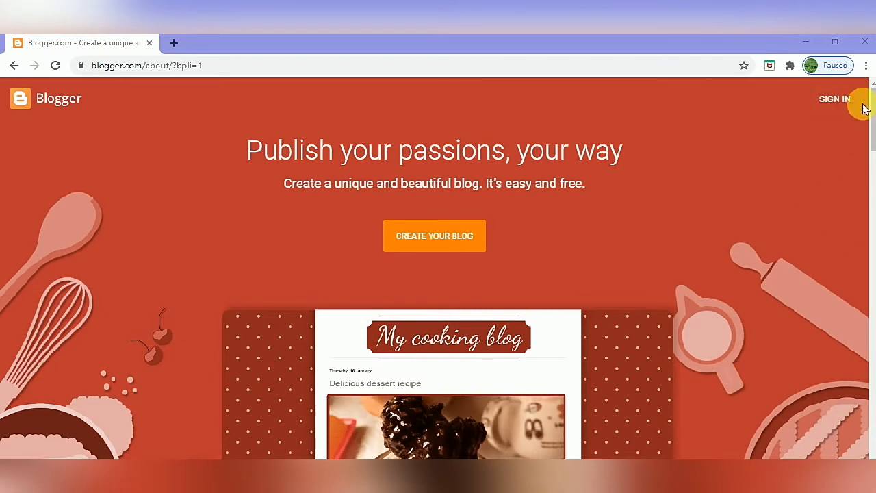
pyautogui.click(830, 102)
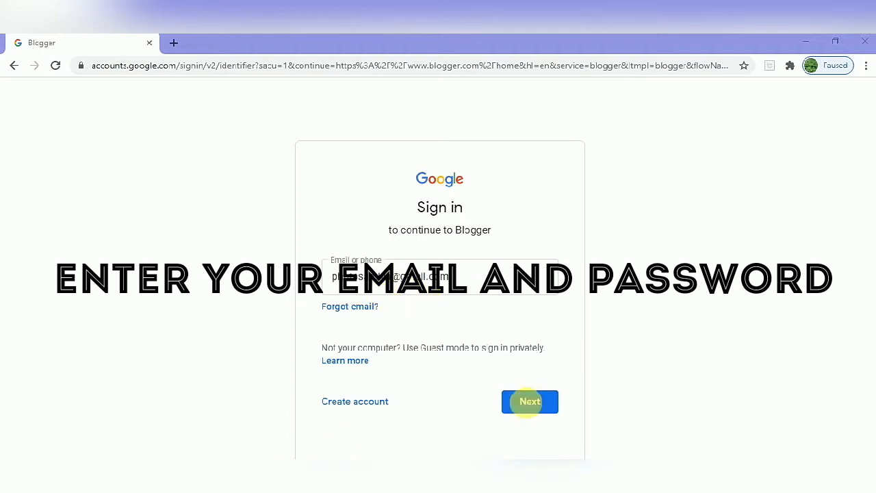
pyautogui.click(530, 401)
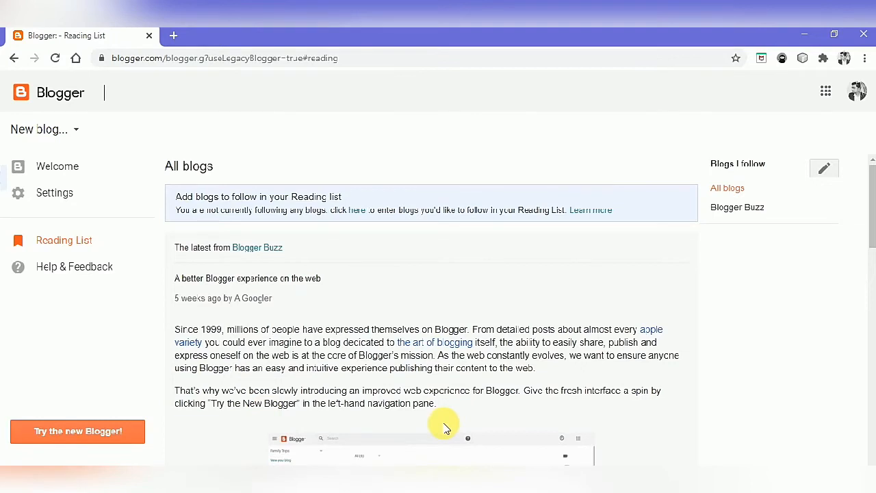
# Step: Start creating a new blog from the Welcome page and title it Computer Science
pyautogui.click(42, 130)
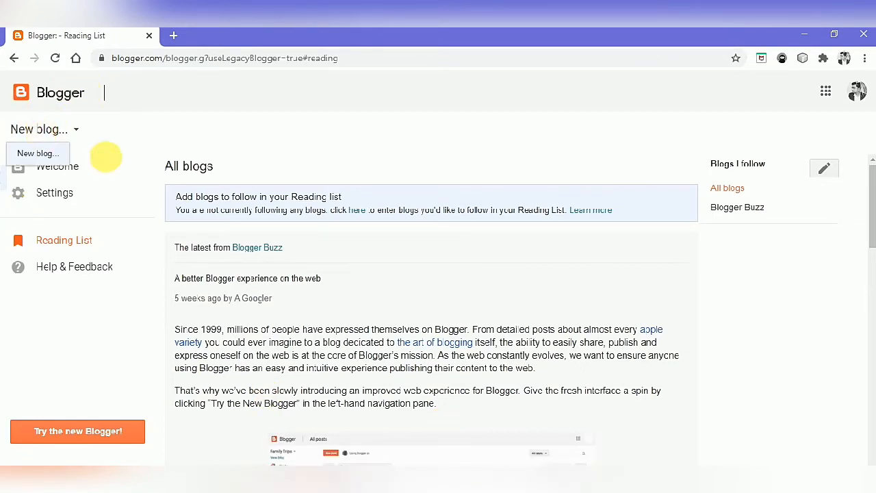
pyautogui.click(65, 171)
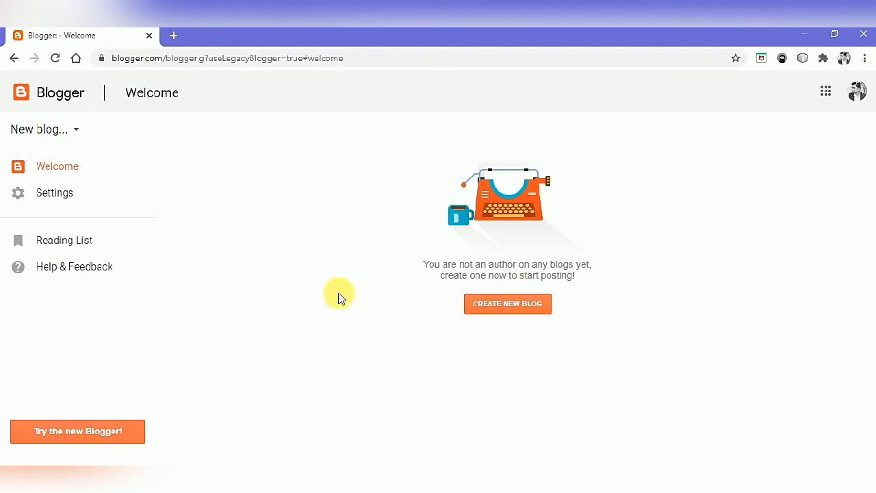
pyautogui.click(517, 306)
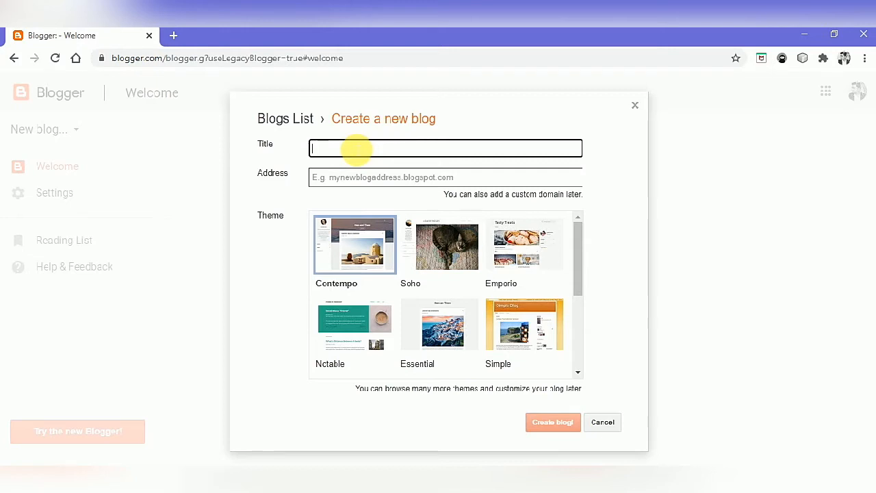
pyautogui.write('Computer Scienc')
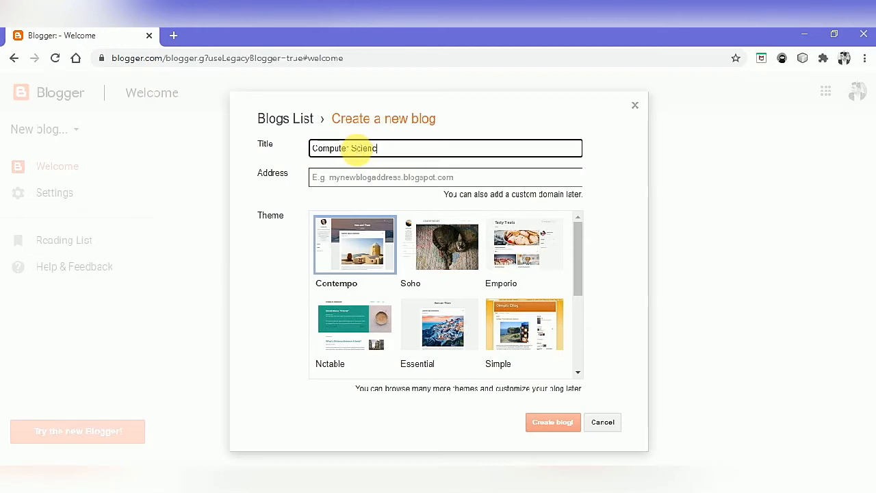
pyautogui.write('e')
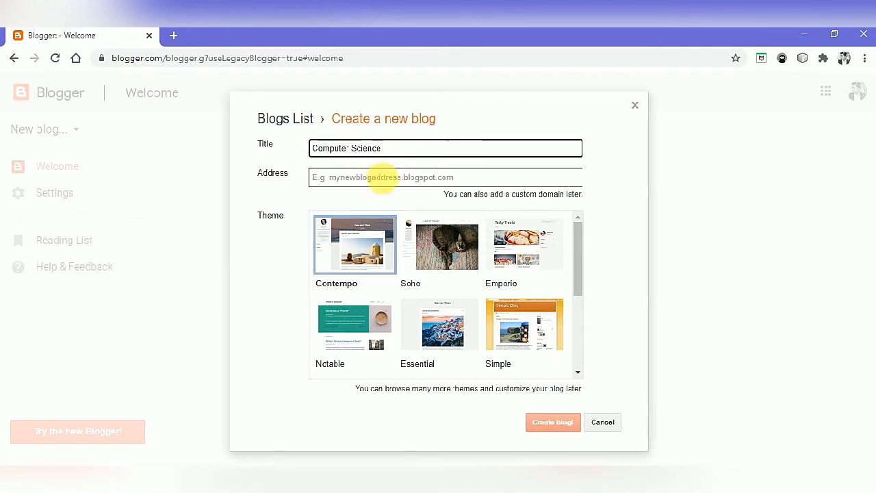
# Step: Try tech4sam.blogspot.com as the new blog's address
pyautogui.click(381, 177)
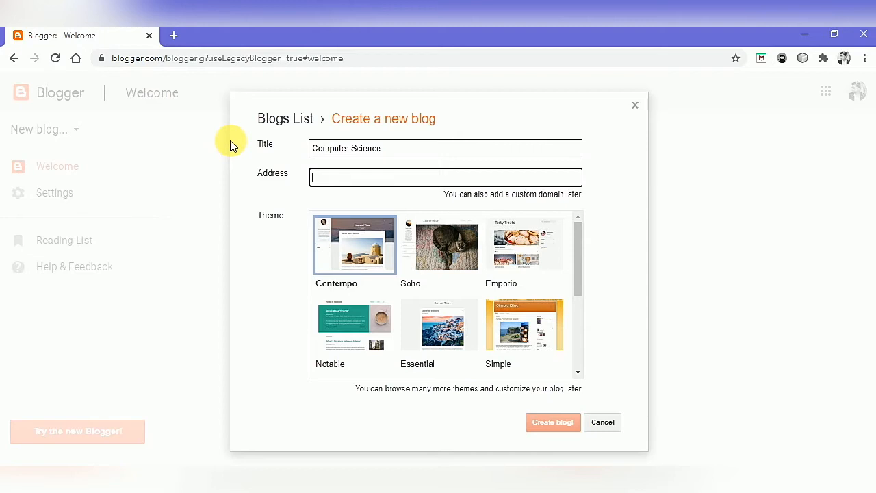
pyautogui.write('ech')
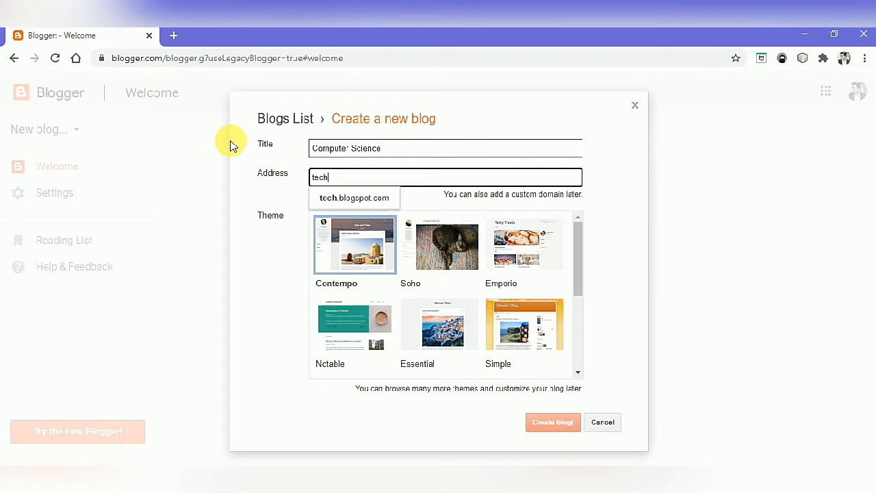
pyautogui.write('4sam')
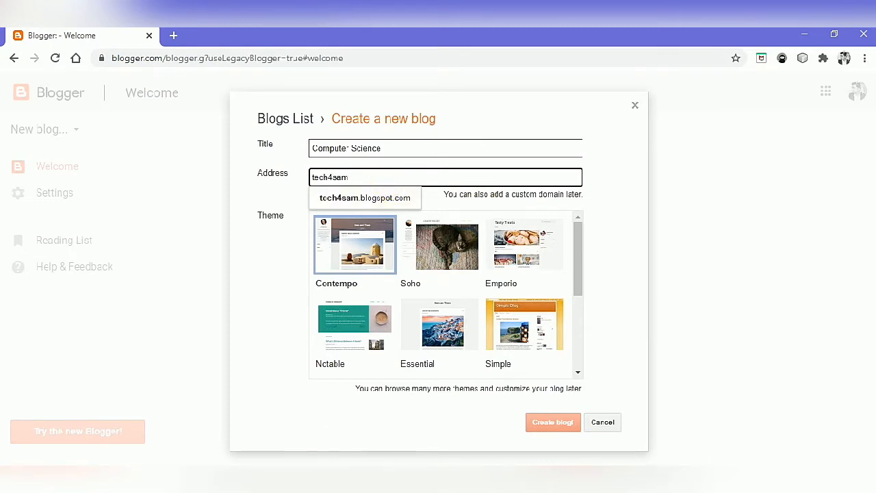
pyautogui.click(324, 477)
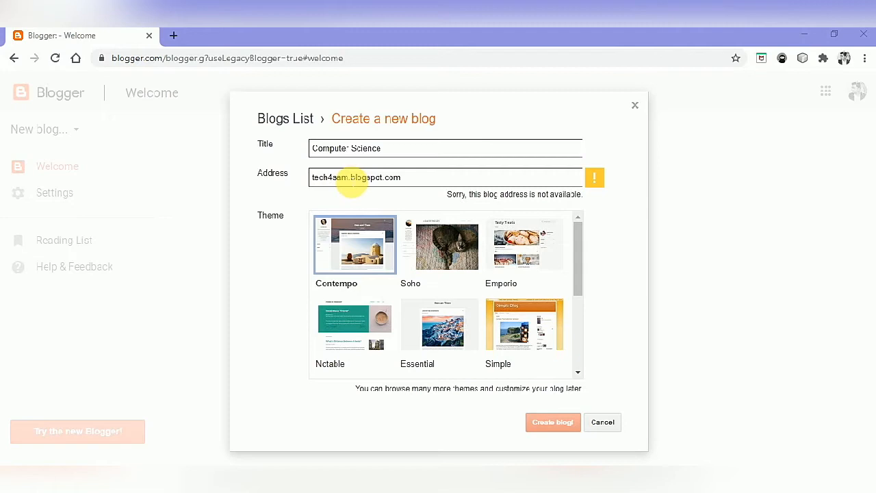
# Step: Replace the blog address with the author's full name followed by "blogs", keeping the .blogspot.com ending
pyautogui.click(351, 179)
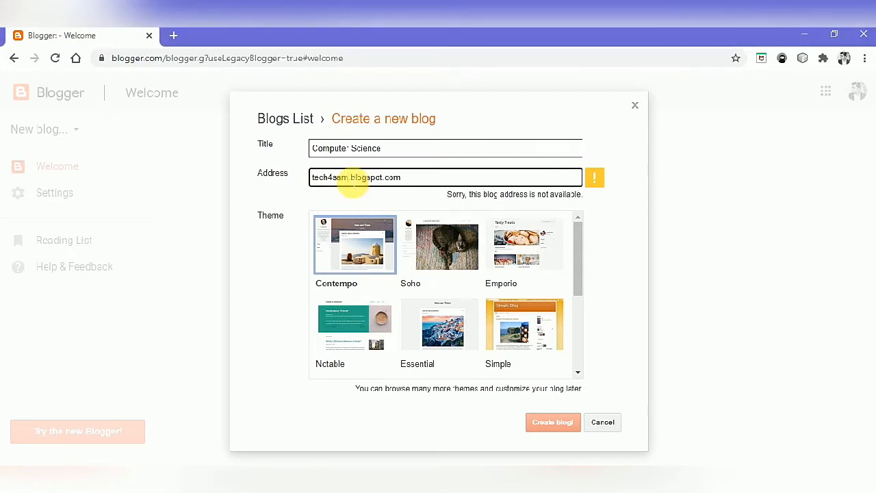
pyautogui.press('BackSpace')
pyautogui.press('BackSpace')
pyautogui.press('BackSpace')
pyautogui.press('BackSpace')
pyautogui.press('BackSpace')
pyautogui.press('BackSpace')
pyautogui.press('BackSpace')
pyautogui.press('BackSpace')
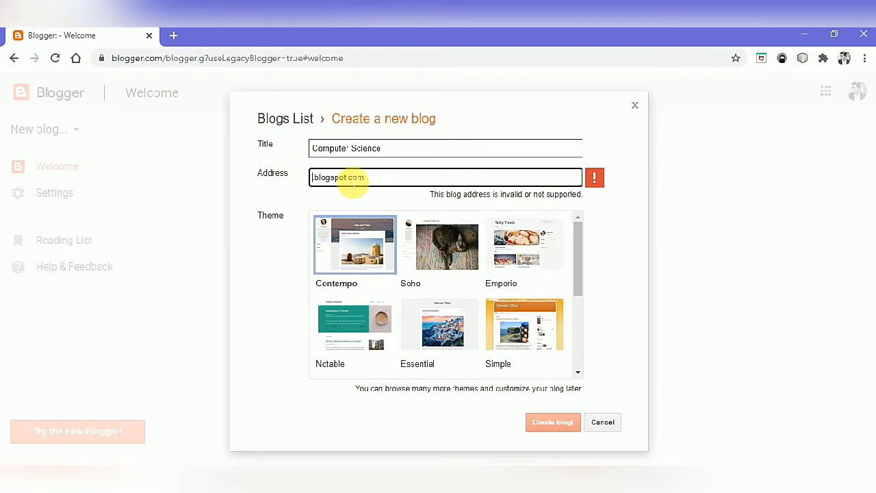
pyautogui.write('samit')
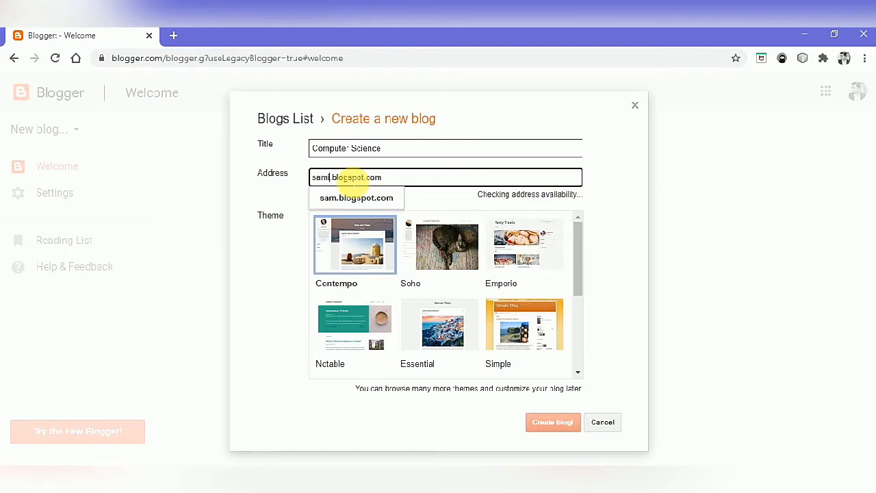
pyautogui.press('BackSpace')
pyautogui.write('yasiddiqui')
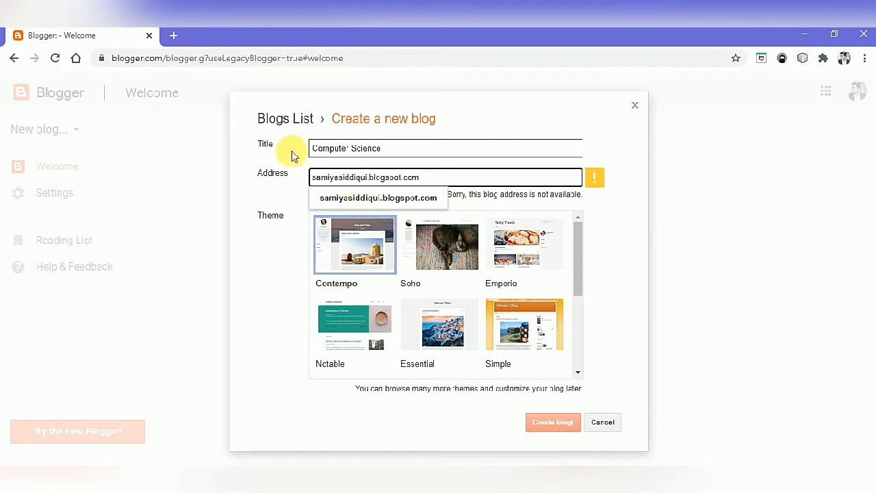
pyautogui.write('blogs')
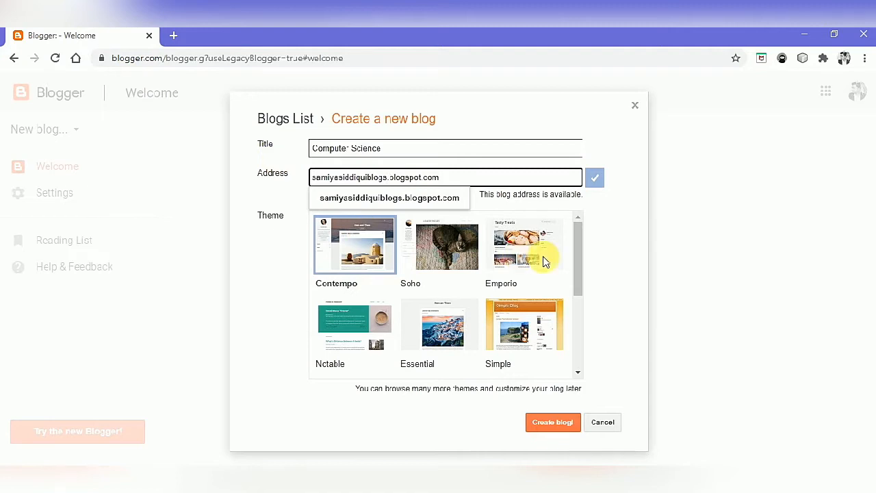
# Step: Create the blog with the Ethereal theme and decline the Google Domains offer
pyautogui.moveTo(579, 251); pyautogui.dragTo(575, 349)
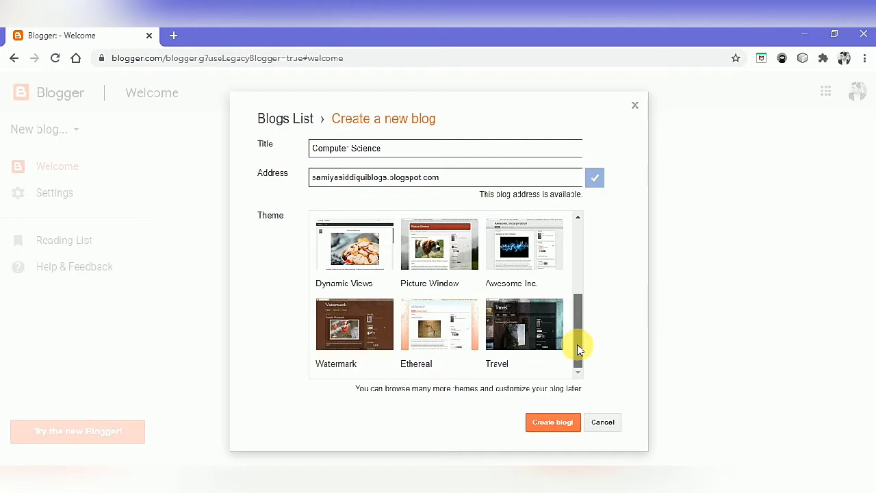
pyautogui.moveTo(577, 344); pyautogui.dragTo(587, 252)
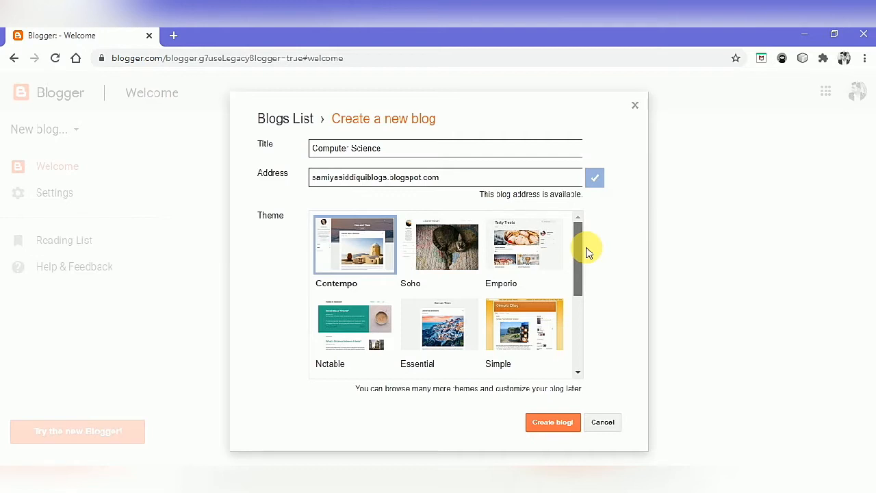
pyautogui.moveTo(587, 252); pyautogui.dragTo(579, 310)
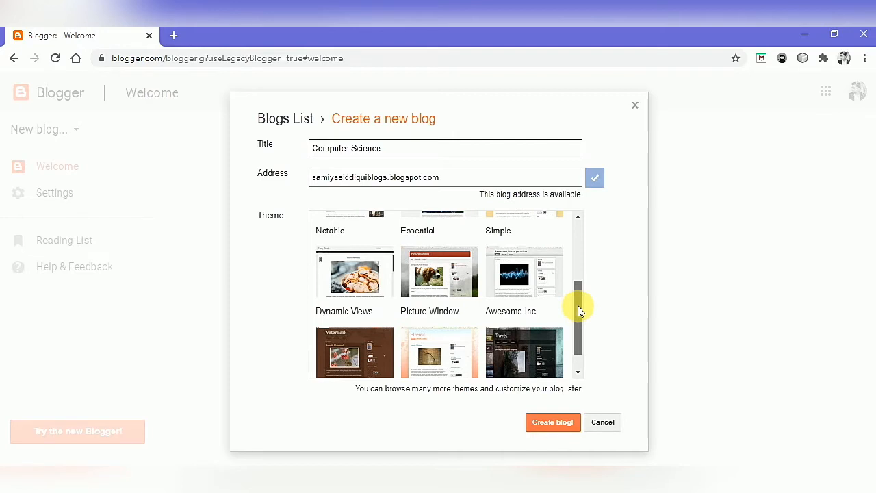
pyautogui.click(443, 355)
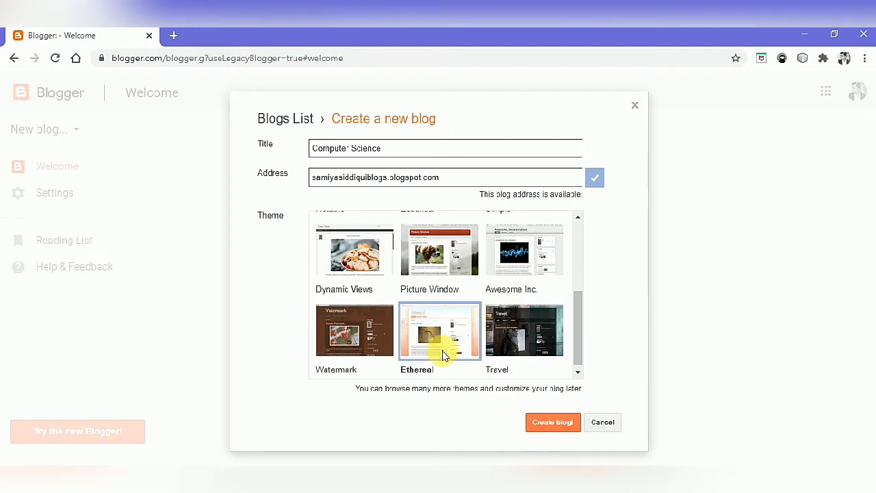
pyautogui.click(540, 423)
pyautogui.click(553, 423)
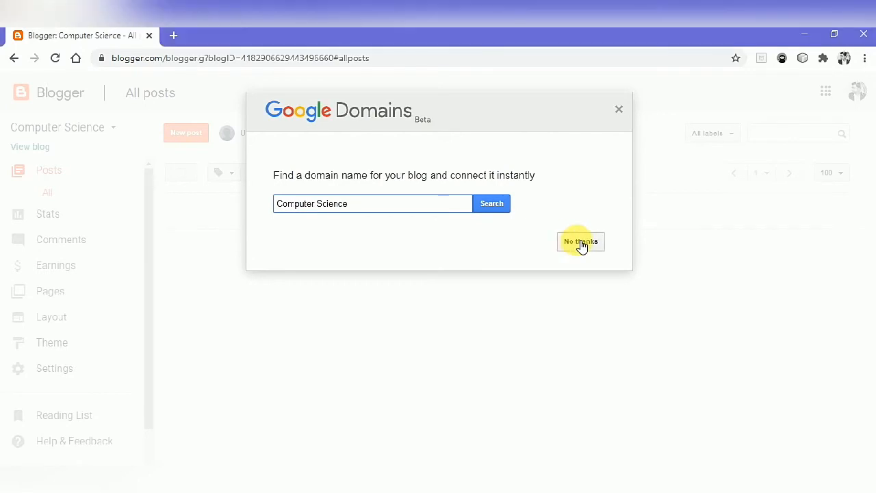
pyautogui.click(581, 244)
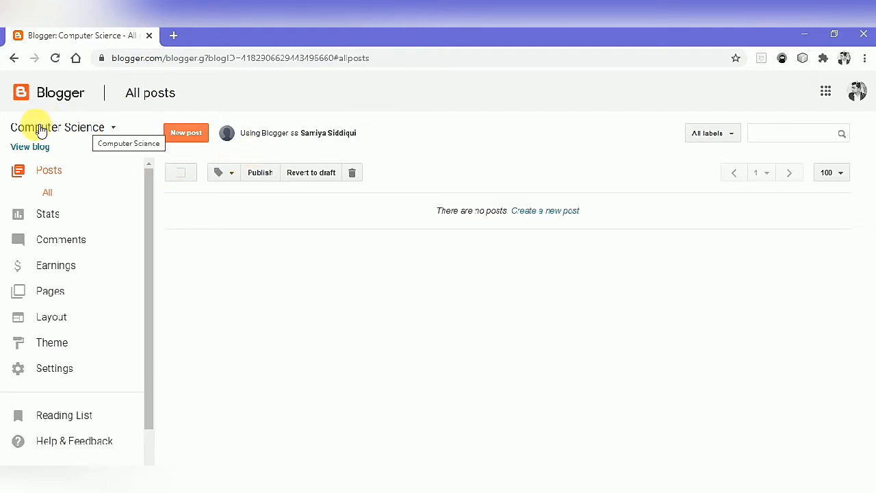
pyautogui.click(94, 134)
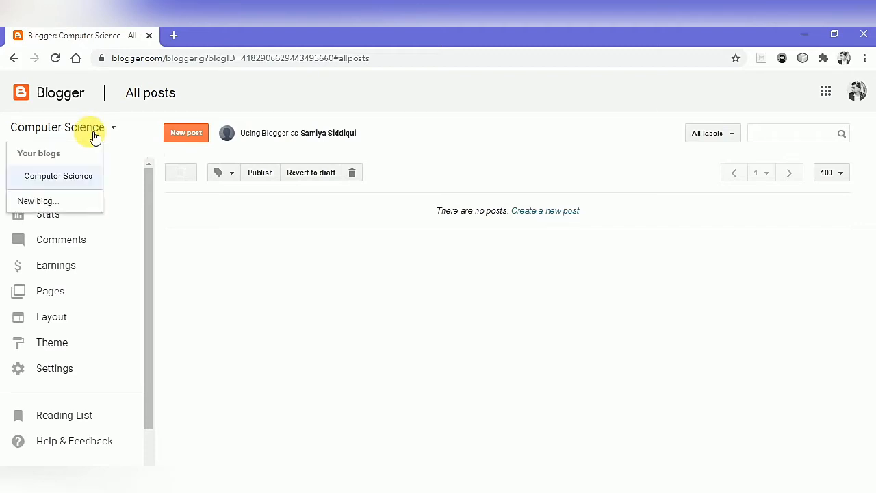
pyautogui.click(39, 201)
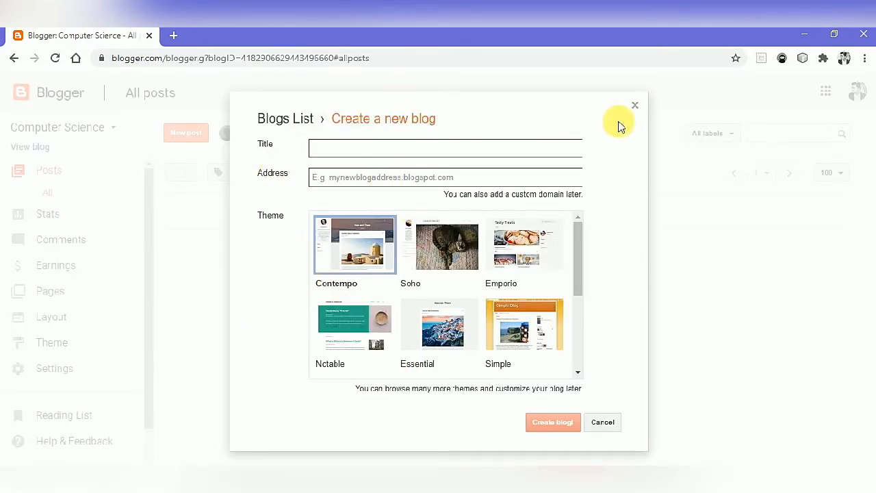
pyautogui.click(635, 107)
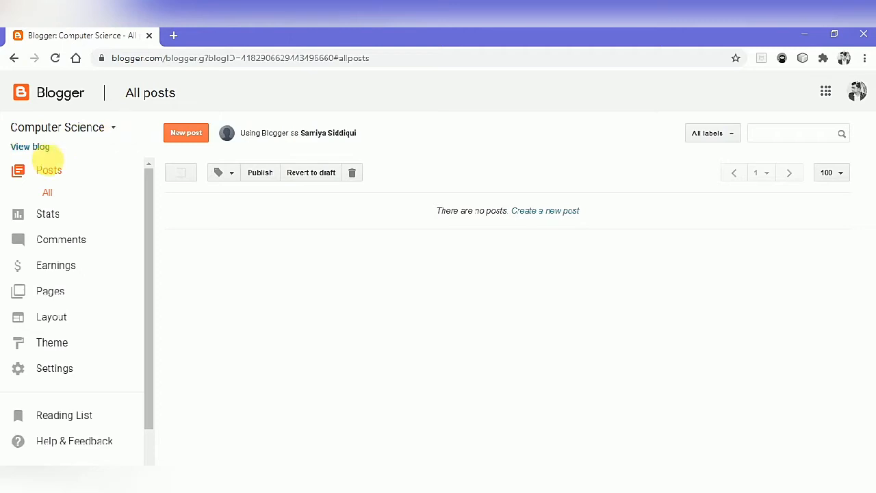
# Step: View the live Computer Science blog and return to its list of posts in Blogger
pyautogui.click(43, 149)
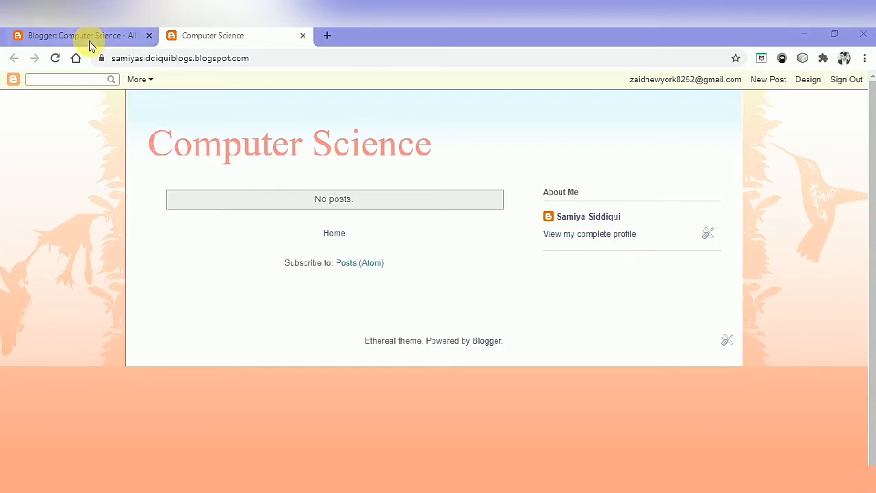
pyautogui.click(90, 40)
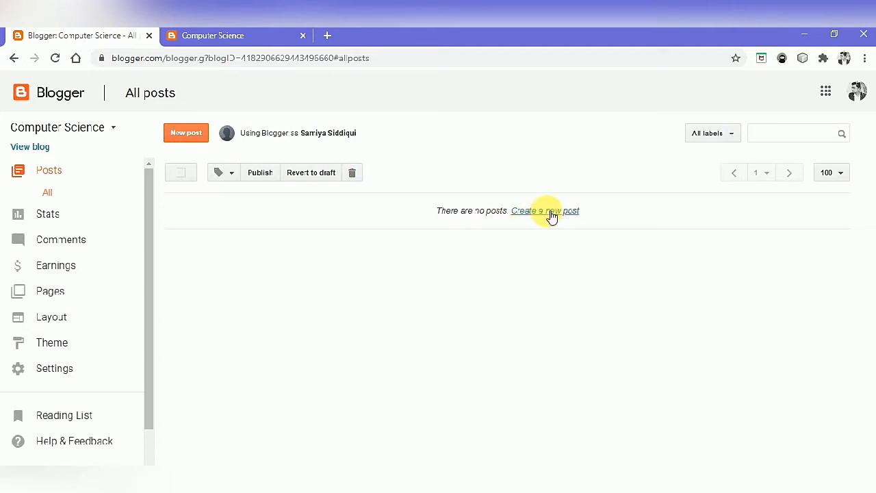
# Step: Create a new post titled Oracle Database
pyautogui.click(201, 135)
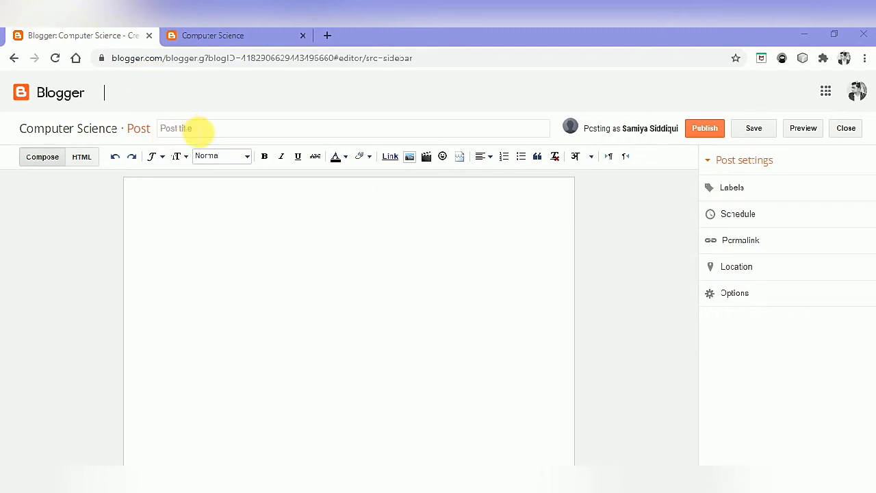
pyautogui.click(200, 132)
pyautogui.click(198, 131)
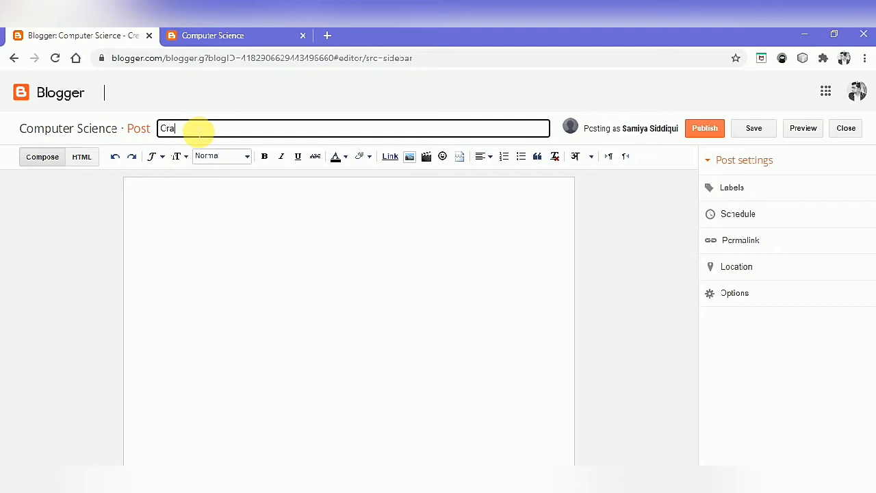
pyautogui.write('atabase')
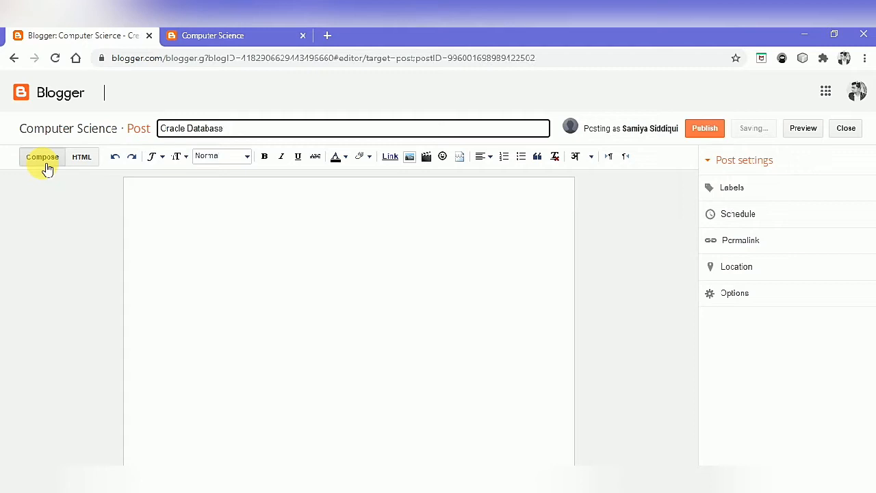
# Step: In Compose view, add the post's introductory paragraph beginning "Oracle Database is commonly known as Oracle RDBMS or simply as Oracle."
pyautogui.click(94, 159)
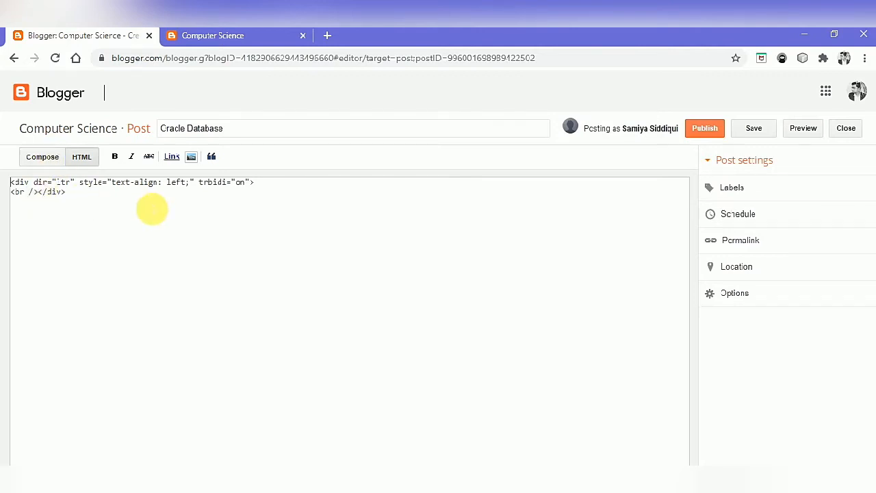
pyautogui.click(58, 165)
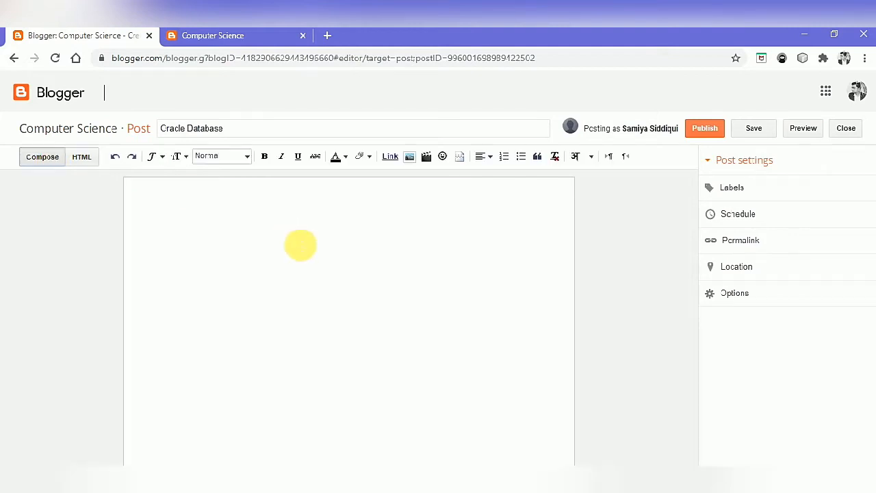
pyautogui.click(219, 233)
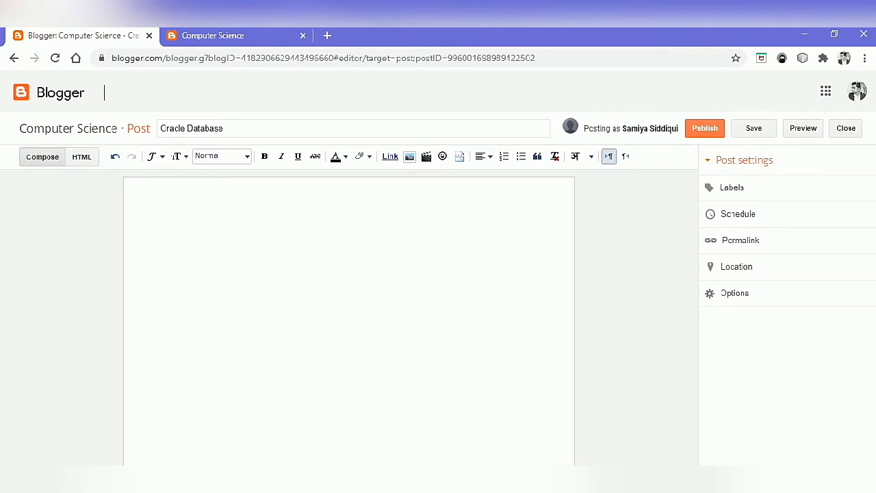
pyautogui.write('Oracle Database is commonly known as Oracle RDBMS or simply as Oracle. It is one of the most trusted and widely used relational database engines and the first database designed for enterprise grid computing, the most flexible and cost effective way to manage information and applications. It is produced and marketed by Oracle Corporation which is the largest software company in the field of database business.')
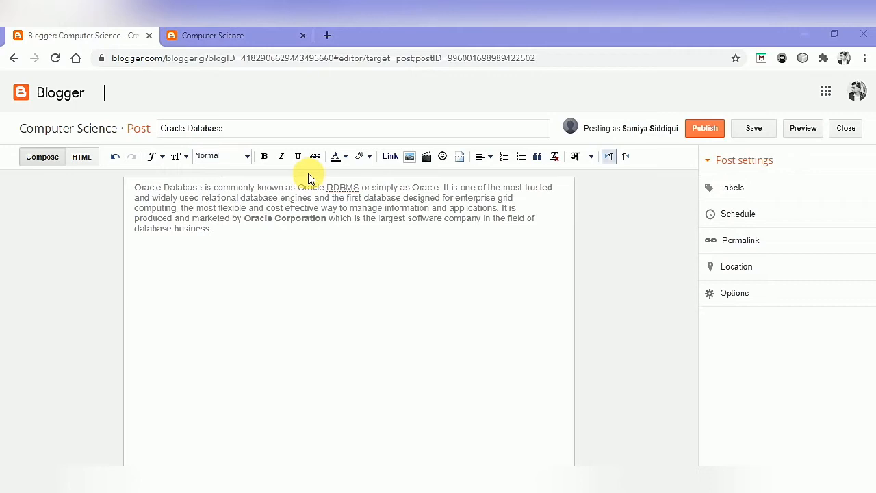
# Step: Set the font of the whole introductory paragraph to Times
pyautogui.click(139, 193)
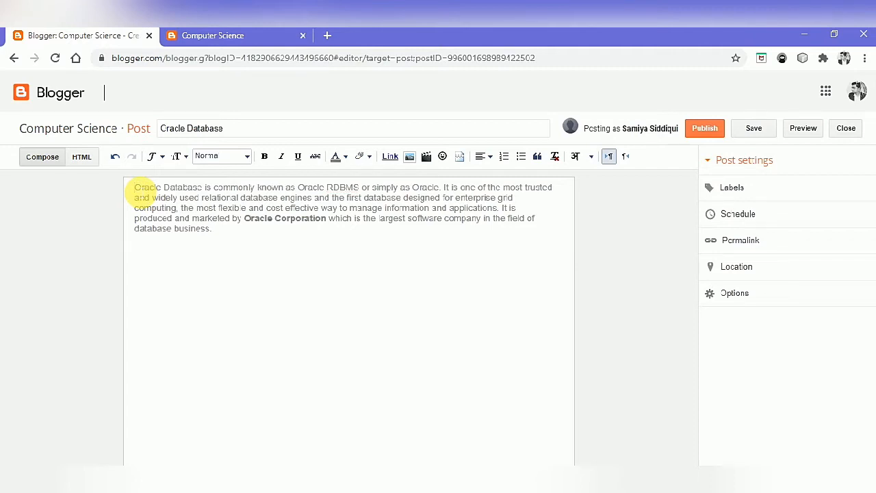
pyautogui.hotkey('shift', 'End')
pyautogui.hotkey('shift', 'Down')
pyautogui.hotkey('shift', 'Down')
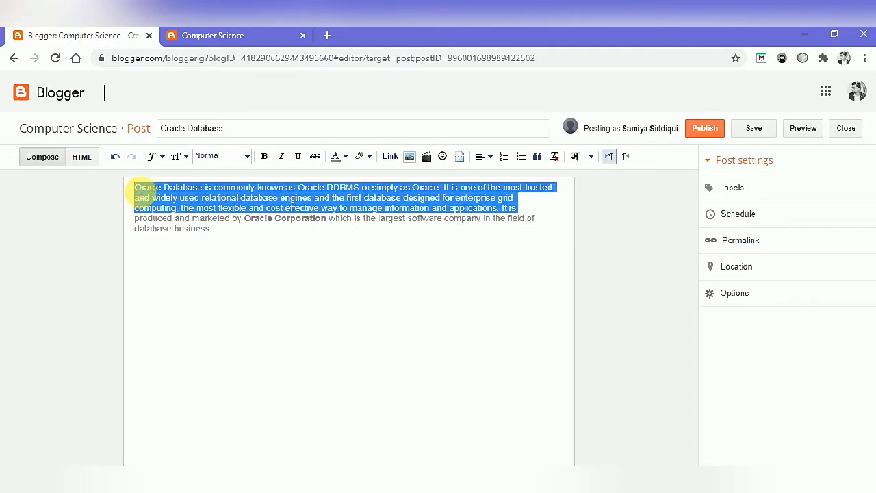
pyautogui.hotkey('shift', 'Down')
pyautogui.hotkey('shift', 'Down')
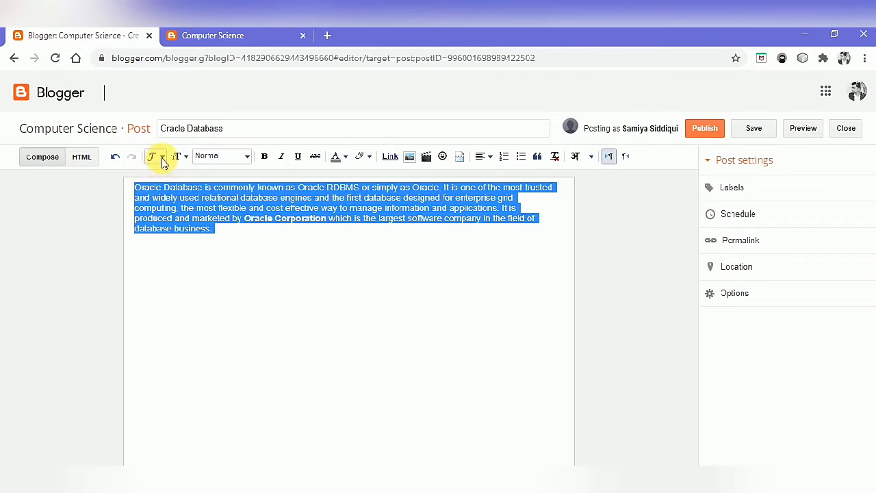
pyautogui.click(162, 162)
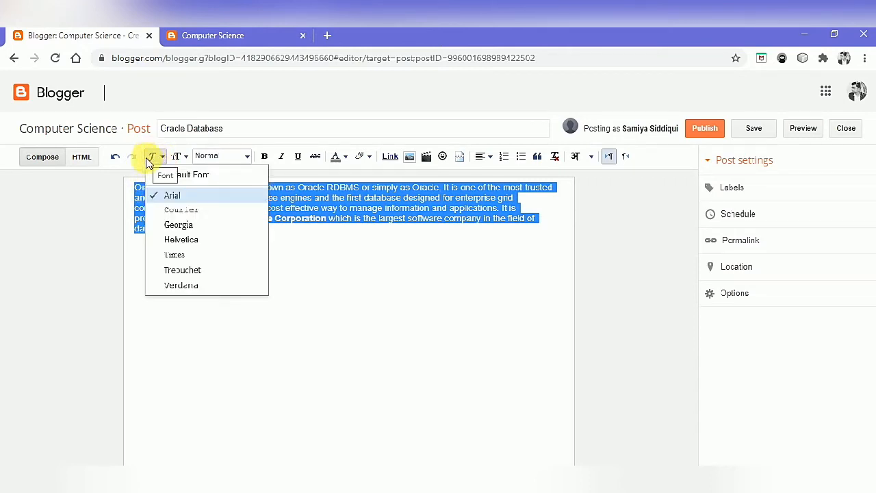
pyautogui.click(188, 259)
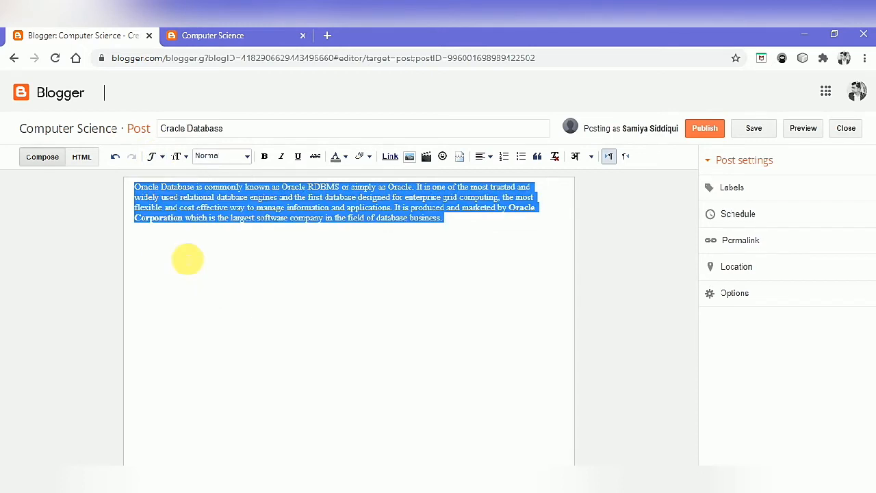
# Step: Try the Courier font on the introductory paragraph and return it to Times
pyautogui.click(162, 160)
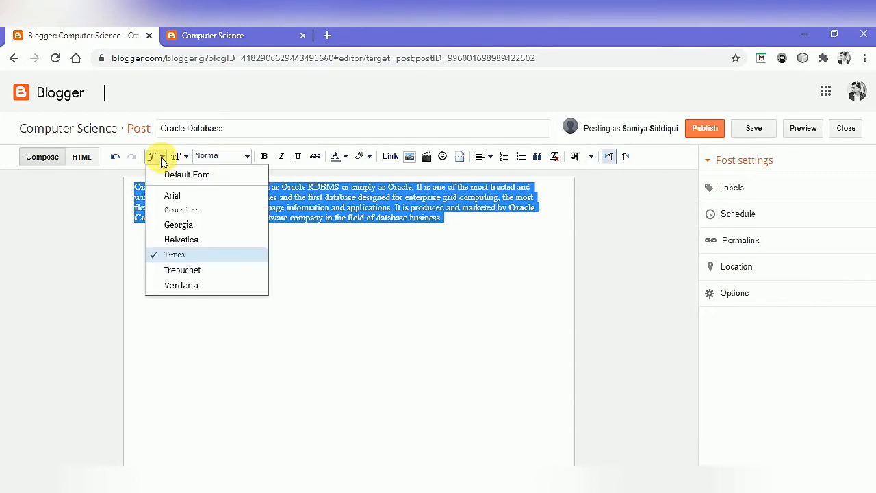
pyautogui.click(204, 211)
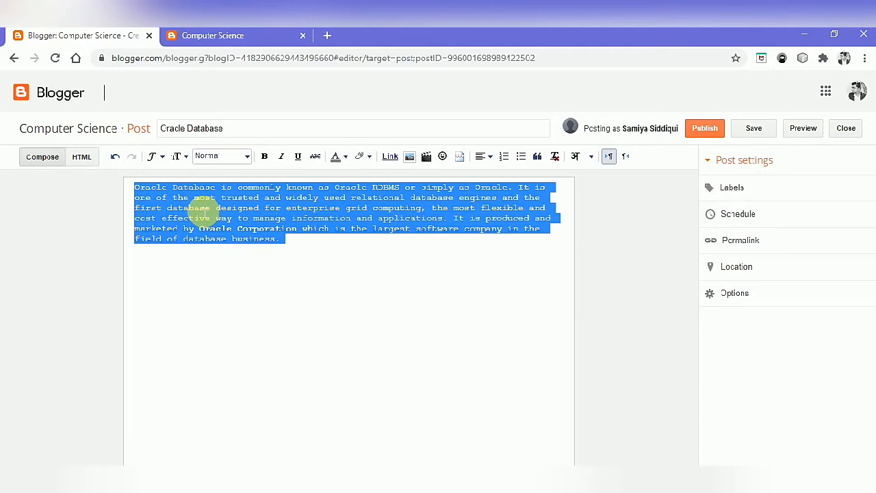
pyautogui.click(158, 157)
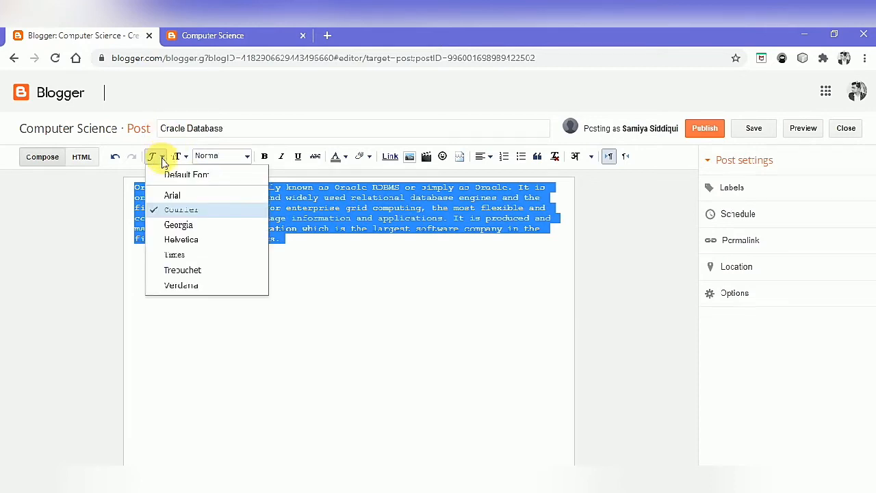
pyautogui.click(187, 264)
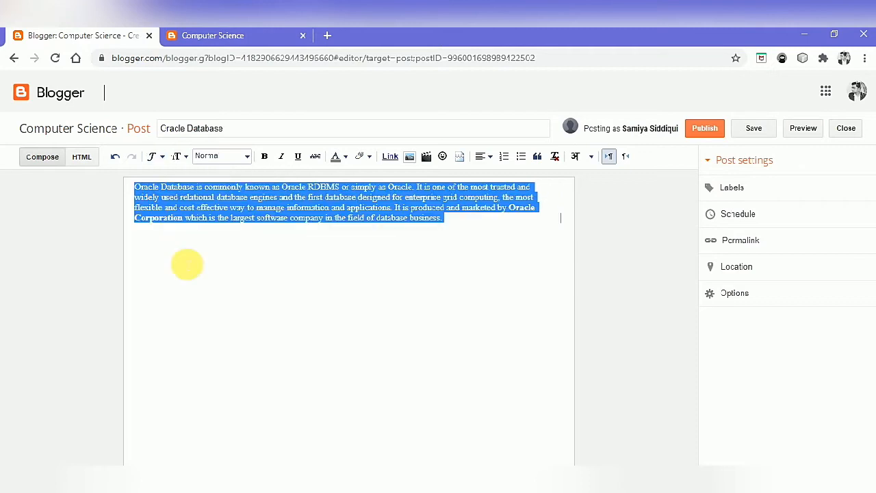
# Step: Try the Large text size on the introductory paragraph and settle on Normal size
pyautogui.click(182, 158)
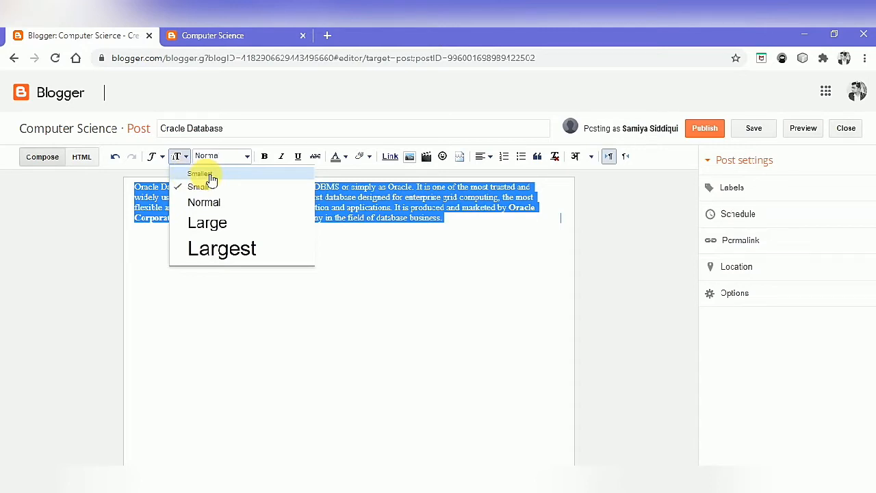
pyautogui.click(237, 220)
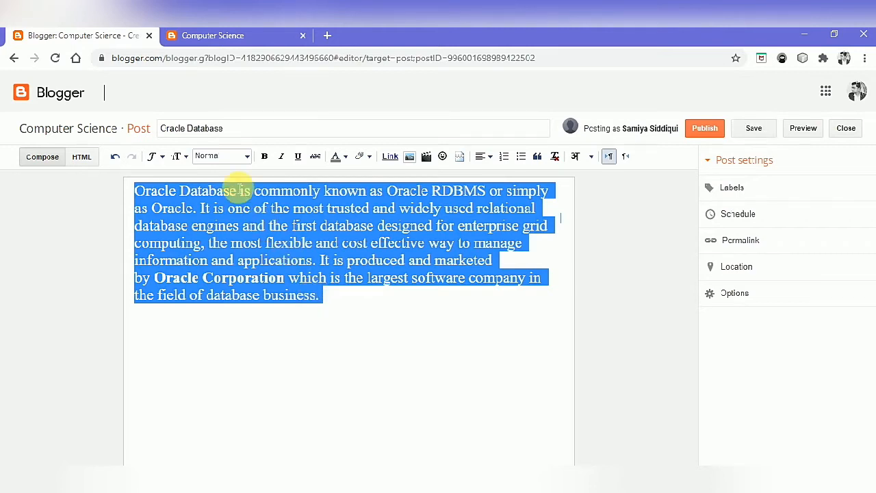
pyautogui.click(185, 156)
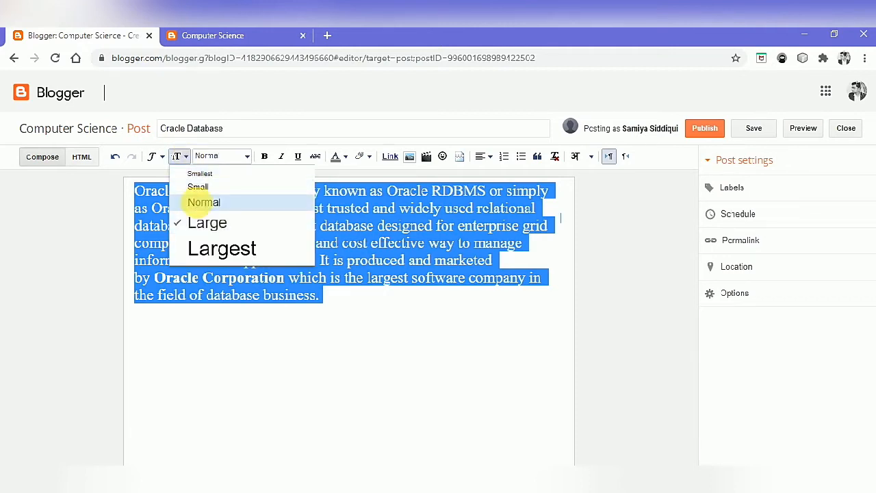
pyautogui.click(204, 202)
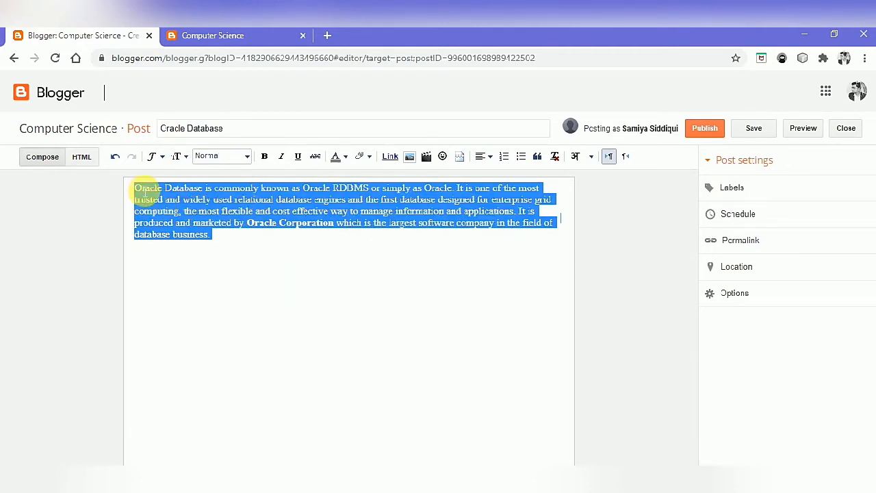
# Step: Enlarge the paragraph's first letter, the "O" of "Oracle Database", to the Largest text size
pyautogui.click(147, 192)
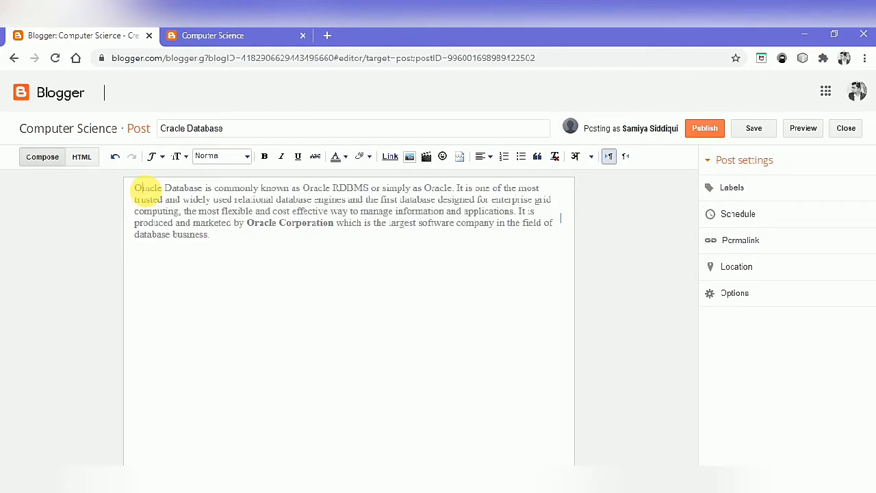
pyautogui.hotkey('shift', 'Left')
pyautogui.click(177, 156)
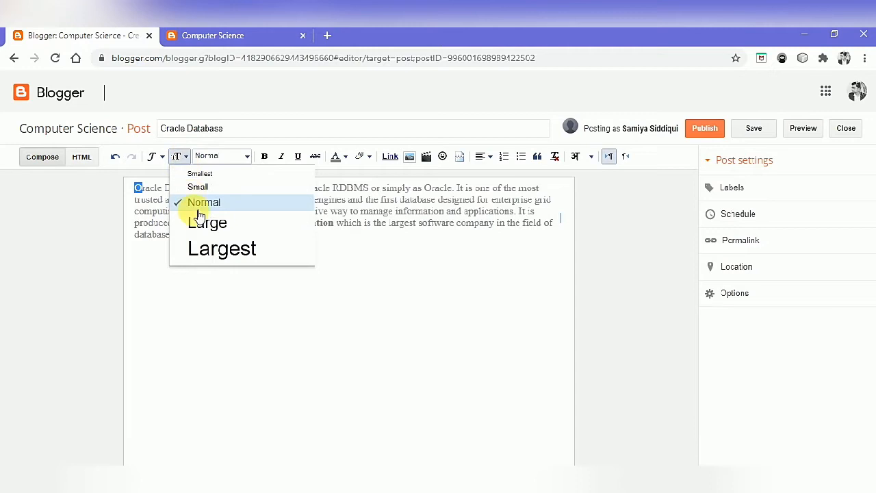
pyautogui.click(200, 247)
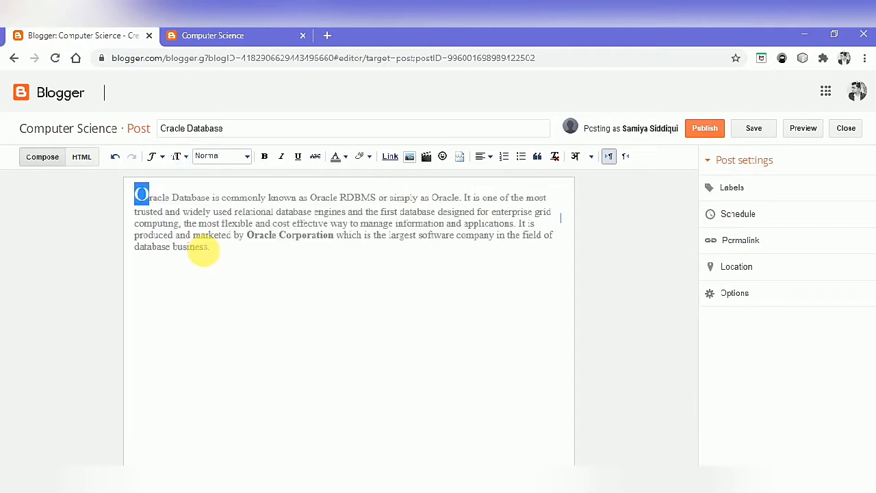
pyautogui.click(171, 236)
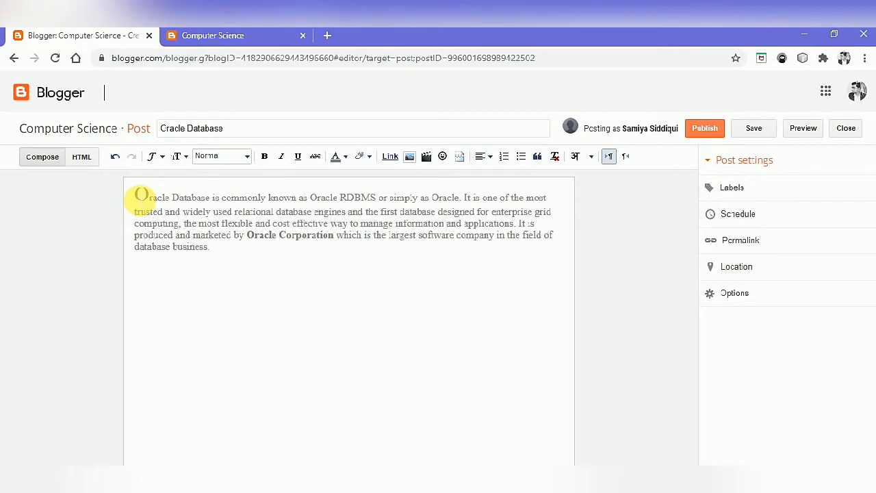
# Step: Remove the bold formatting from "Oracle Corporation" in the paragraph's last sentence
pyautogui.click(251, 237)
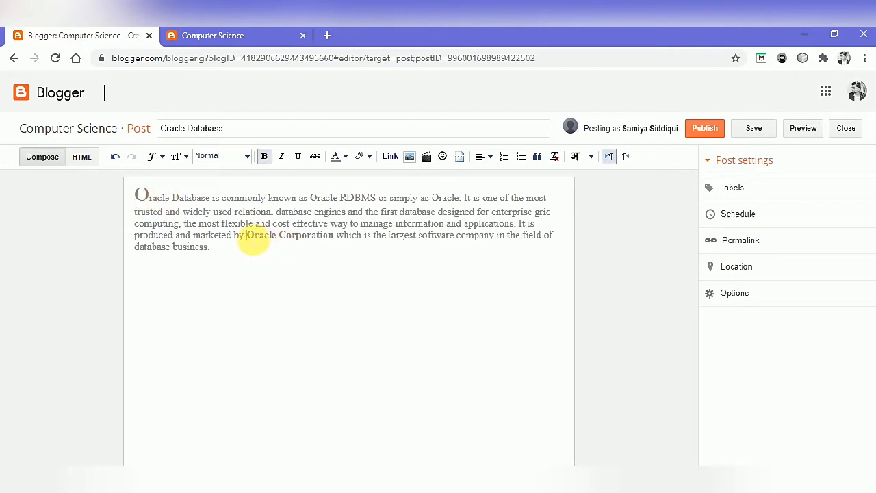
pyautogui.hotkey('shift', 'Right')
pyautogui.hotkey('shift', 'Right')
pyautogui.hotkey('shift', 'Right')
pyautogui.hotkey('shift', 'Right')
pyautogui.hotkey('shift', 'Right')
pyautogui.hotkey('shift', 'Right')
pyautogui.hotkey('shift', 'Right')
pyautogui.hotkey('shift', 'Right')
pyautogui.hotkey('shift', 'Right')
pyautogui.hotkey('shift', 'Right')
pyautogui.hotkey('shift', 'Right')
pyautogui.hotkey('shift', 'Right')
pyautogui.hotkey('shift', 'Right')
pyautogui.hotkey('shift', 'Right')
pyautogui.hotkey('shift', 'Right')
pyautogui.hotkey('shift', 'Right')
pyautogui.hotkey('shift', 'Right')
pyautogui.hotkey('shift', 'Right')
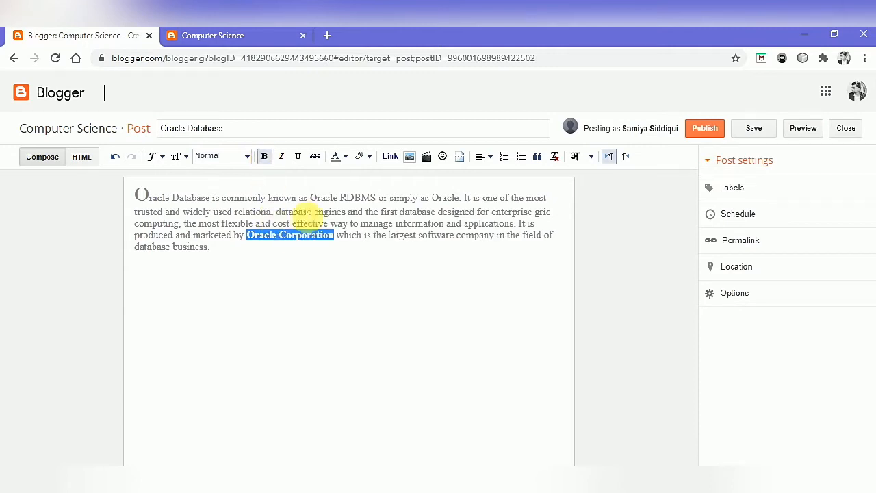
pyautogui.click(265, 157)
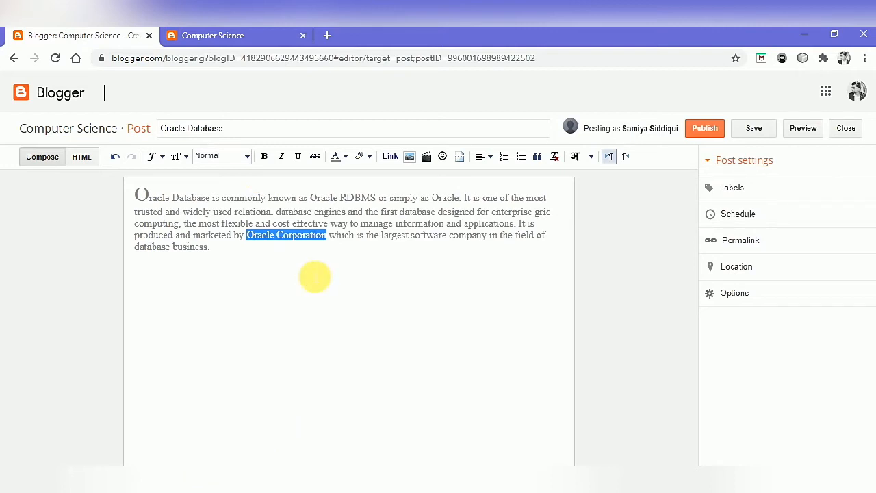
pyautogui.click(314, 277)
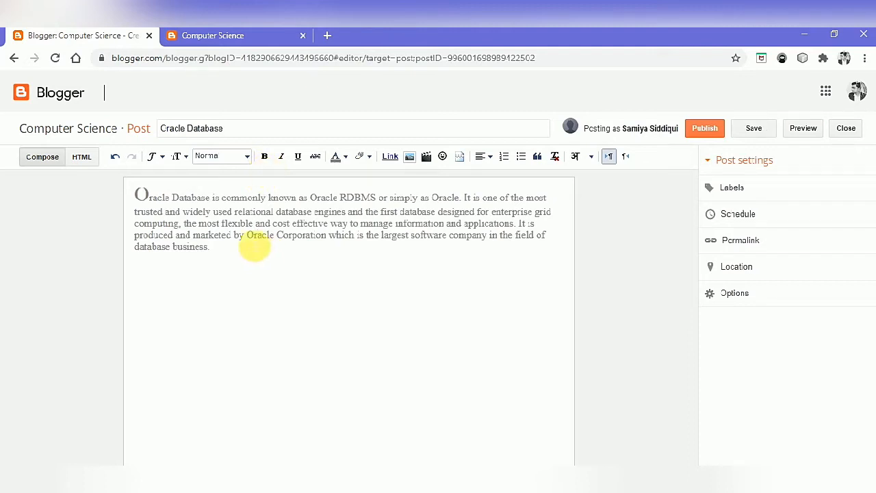
# Step: Restore the bold formatting of "Oracle Corporation" in the last sentence
pyautogui.hotkey('ctrl', 'b')
pyautogui.hotkey('shift', 'Right')
pyautogui.hotkey('shift', 'Right')
pyautogui.hotkey('shift', 'Right')
pyautogui.hotkey('shift', 'Right')
pyautogui.hotkey('shift', 'Right')
pyautogui.hotkey('shift', 'Right')
pyautogui.hotkey('shift', 'Right')
pyautogui.hotkey('shift', 'Right')
pyautogui.hotkey('shift', 'Right')
pyautogui.hotkey('shift', 'Right')
pyautogui.hotkey('shift', 'Right')
pyautogui.hotkey('shift', 'Right')
pyautogui.hotkey('shift', 'Right')
pyautogui.hotkey('shift', 'Right')
pyautogui.hotkey('shift', 'Right')
pyautogui.hotkey('shift', 'Right')
pyautogui.hotkey('shift', 'Right')
pyautogui.hotkey('shift', 'Right')
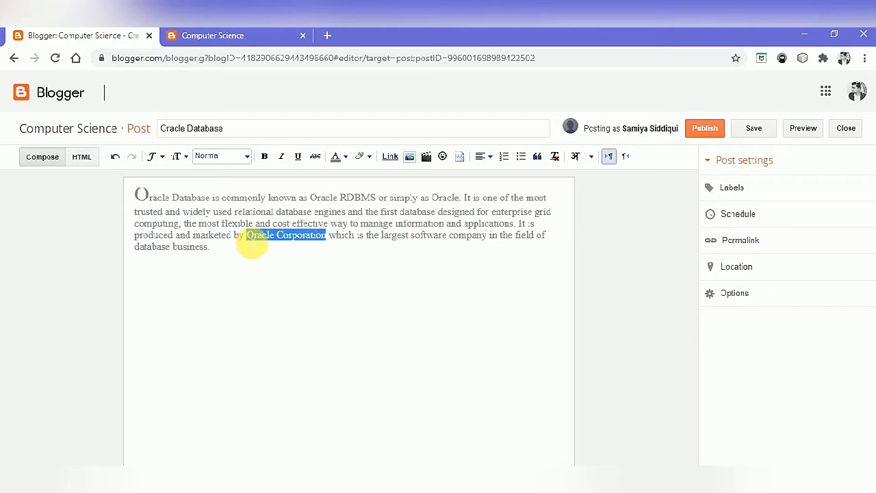
pyautogui.click(265, 161)
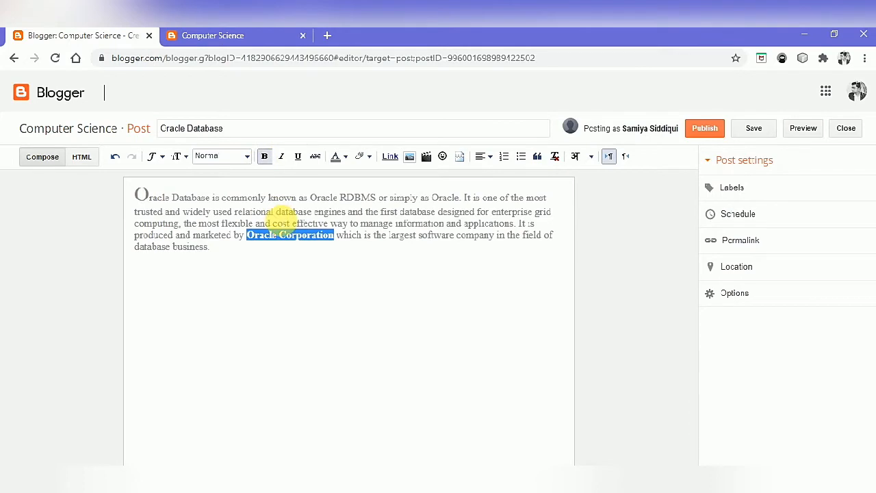
pyautogui.click(282, 221)
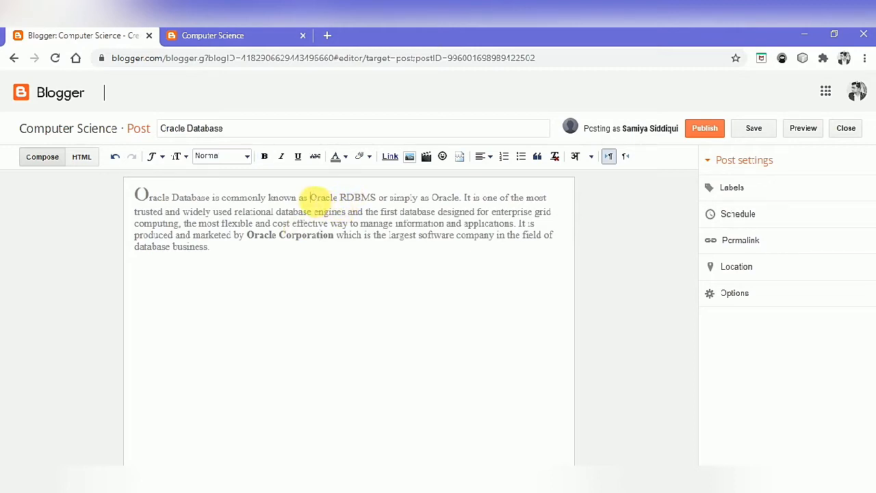
# Step: Italicize "Oracle RDBMS" in the paragraph's first sentence
pyautogui.hotkey('shift', 'Right')
pyautogui.hotkey('shift', 'Right')
pyautogui.hotkey('shift', 'Right')
pyautogui.hotkey('shift', 'Right')
pyautogui.hotkey('shift', 'Right')
pyautogui.hotkey('shift', 'Right')
pyautogui.hotkey('shift', 'Right')
pyautogui.hotkey('shift', 'Right')
pyautogui.hotkey('shift', 'Right')
pyautogui.hotkey('shift', 'Right')
pyautogui.hotkey('shift', 'Right')
pyautogui.hotkey('shift', 'Right')
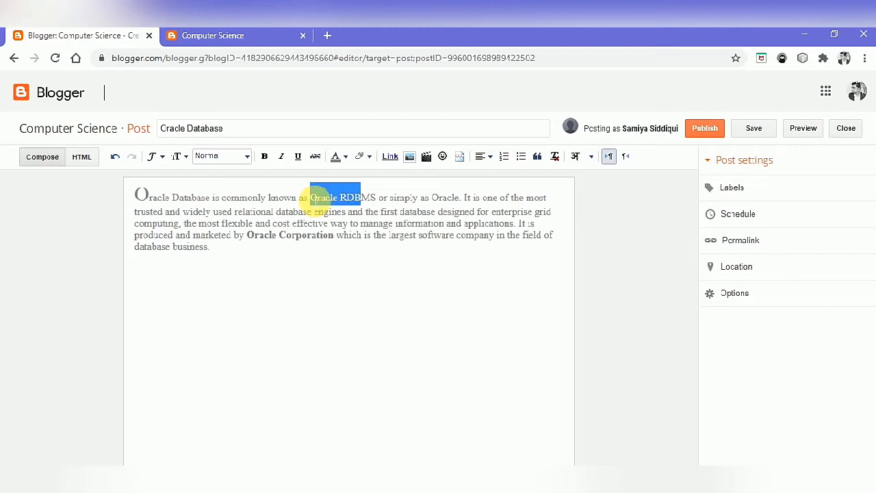
pyautogui.hotkey('shift', 'Left')
pyautogui.click(280, 161)
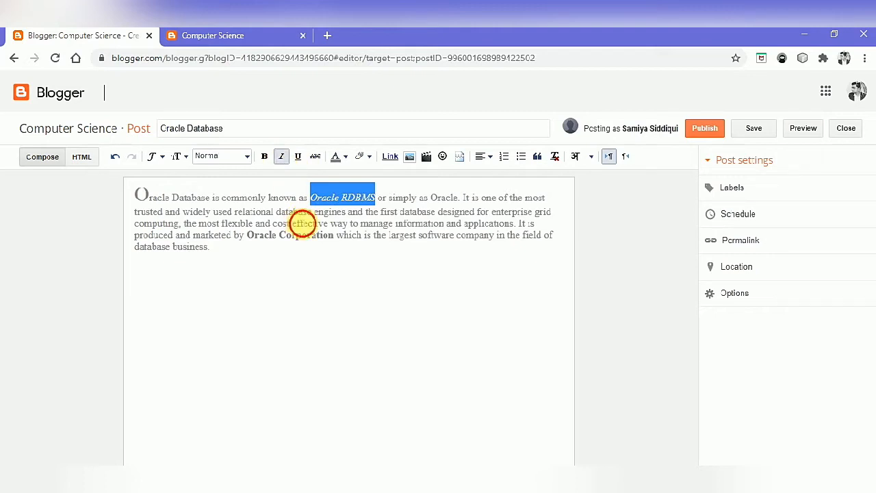
pyautogui.click(302, 223)
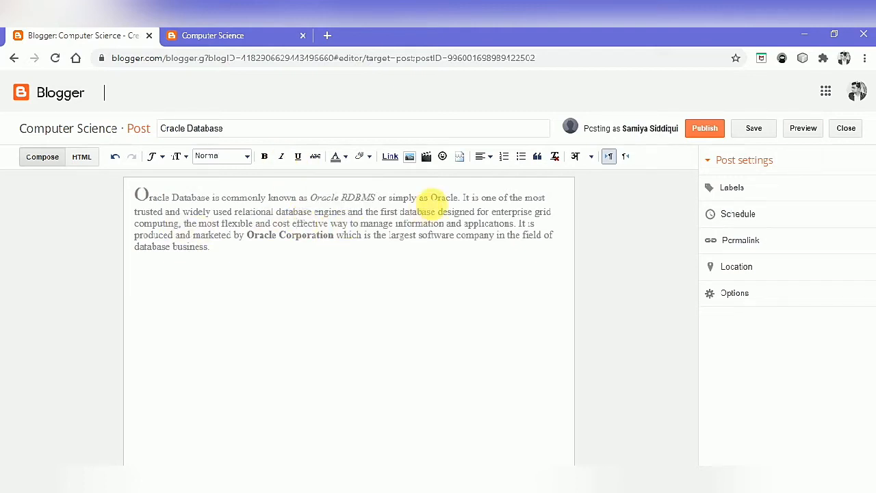
# Step: Underline the word "Oracle" at the end of the first sentence, leaving out its full stop
pyautogui.click(434, 205)
pyautogui.hotkey('shift', 'Right')
pyautogui.hotkey('shift', 'Right')
pyautogui.hotkey('ctrl', 'shift', 'Right')
pyautogui.hotkey('shift', 'Down')
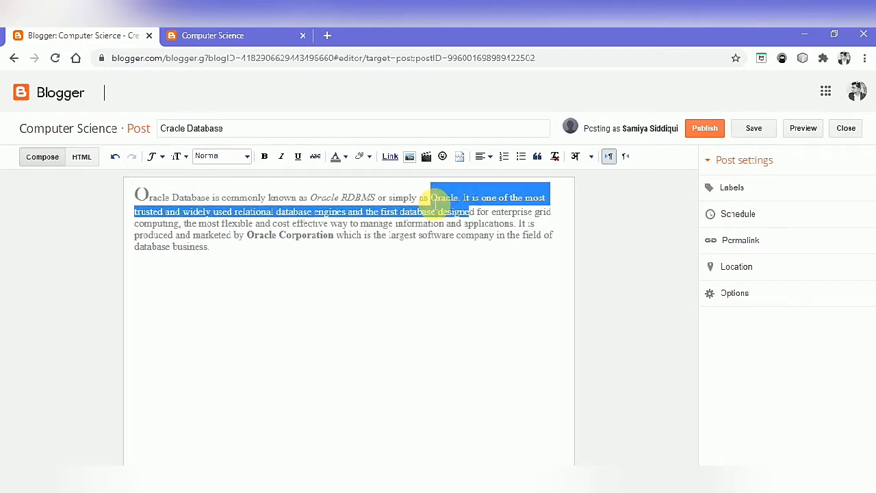
pyautogui.hotkey('shift', 'Up')
pyautogui.hotkey('shift', 'Left')
pyautogui.hotkey('shift', 'Left')
pyautogui.hotkey('shift', 'Left')
pyautogui.hotkey('shift', 'Left')
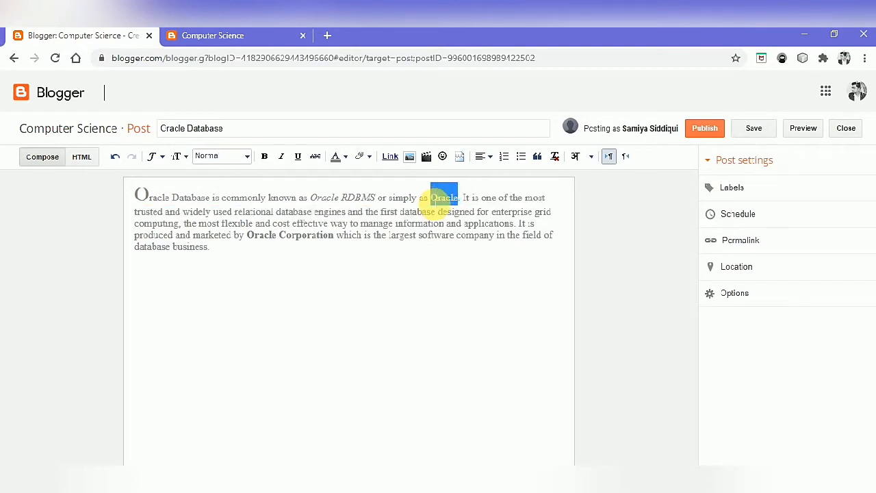
pyautogui.click(300, 156)
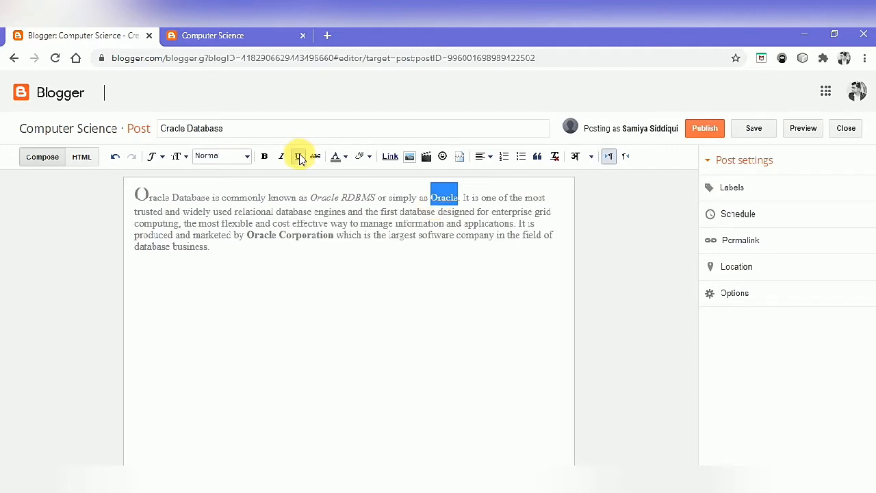
pyautogui.click(338, 224)
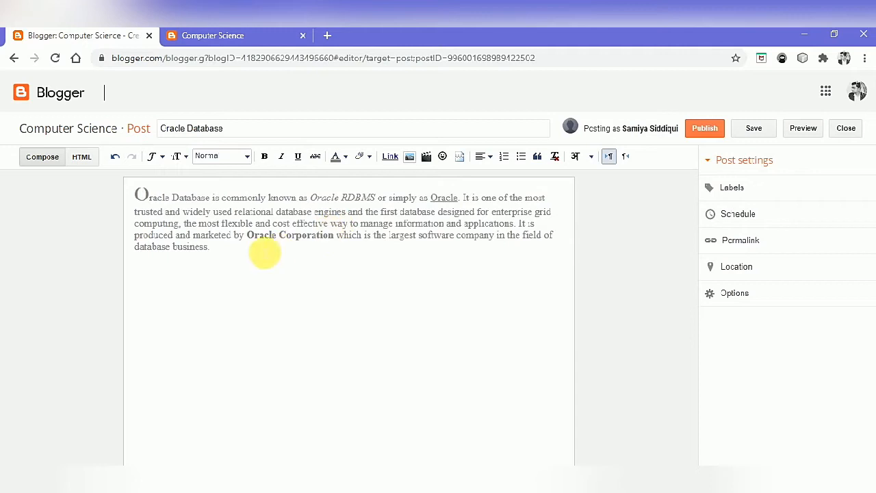
# Step: Apply strikethrough to "database business" at the end of the paragraph, leaving out the full stop
pyautogui.click(245, 256)
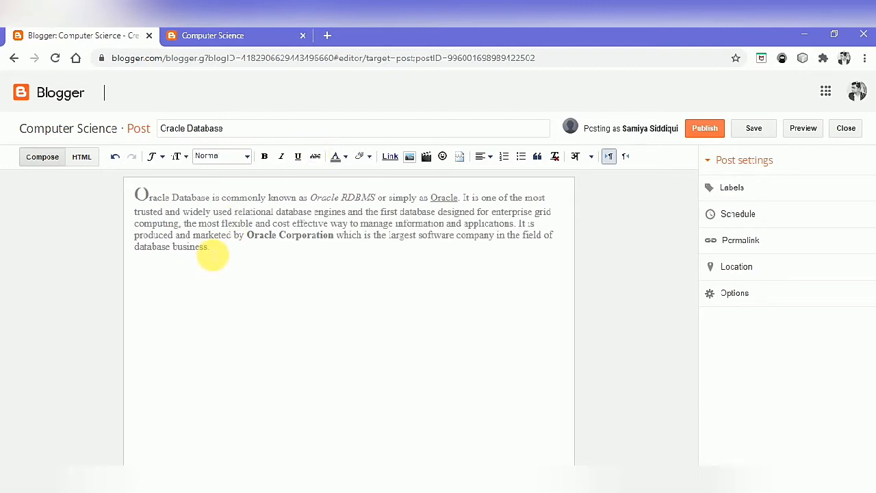
pyautogui.hotkey('shift', 'Left')
pyautogui.hotkey('shift', 'Left')
pyautogui.hotkey('shift', 'Left')
pyautogui.hotkey('shift', 'Left')
pyautogui.hotkey('shift', 'Left')
pyautogui.hotkey('shift', 'Left')
pyautogui.hotkey('shift', 'Left')
pyautogui.hotkey('shift', 'Left')
pyautogui.hotkey('shift', 'Left')
pyautogui.hotkey('shift', 'Left')
pyautogui.hotkey('shift', 'Left')
pyautogui.hotkey('shift', 'Left')
pyautogui.hotkey('shift', 'Left')
pyautogui.hotkey('shift', 'Left')
pyautogui.hotkey('shift', 'Left')
pyautogui.hotkey('shift', 'Left')
pyautogui.hotkey('shift', 'Left')
pyautogui.hotkey('shift', 'Left')
pyautogui.hotkey('shift', 'Left')
pyautogui.hotkey('shift', 'Left')
pyautogui.hotkey('shift', 'Right')
pyautogui.hotkey('shift', 'Right')
pyautogui.hotkey('shift', 'Right')
pyautogui.hotkey('shift', 'Right')
pyautogui.hotkey('shift', 'Right')
pyautogui.hotkey('shift', 'Right')
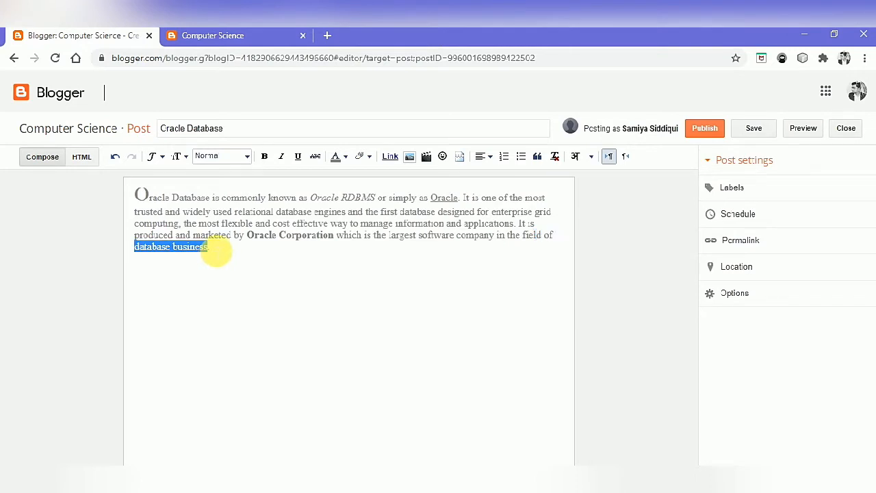
pyautogui.click(317, 163)
pyautogui.click(293, 276)
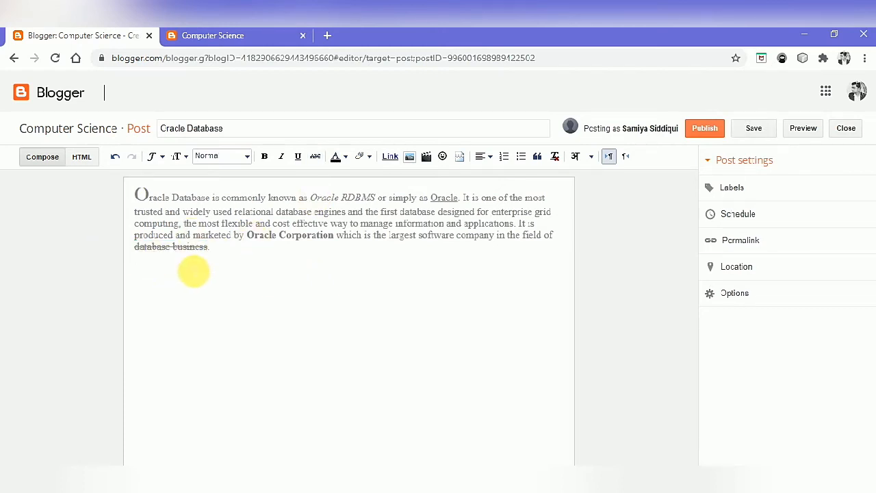
pyautogui.click(211, 254)
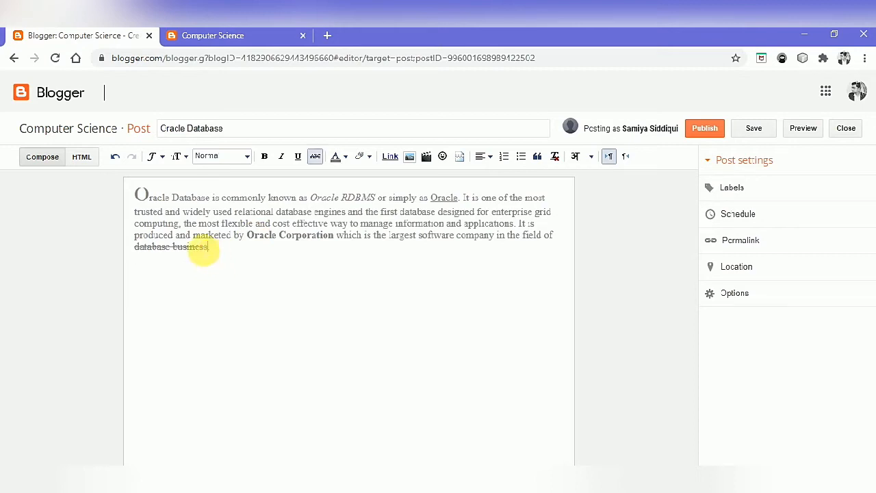
# Step: Remove the strikethrough from "database business" at the end of the paragraph
pyautogui.click(115, 156)
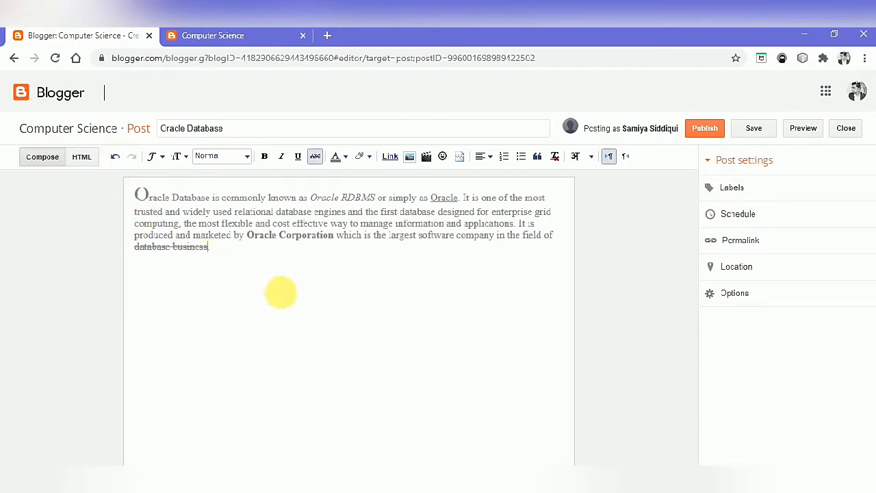
pyautogui.hotkey('shift', 'Left')
pyautogui.hotkey('shift', 'Left')
pyautogui.hotkey('shift', 'Left')
pyautogui.hotkey('shift', 'Left')
pyautogui.hotkey('shift', 'Left')
pyautogui.hotkey('shift', 'Left')
pyautogui.hotkey('shift', 'Left')
pyautogui.hotkey('shift', 'Left')
pyautogui.hotkey('shift', 'Left')
pyautogui.hotkey('shift', 'Left')
pyautogui.hotkey('shift', 'Left')
pyautogui.hotkey('shift', 'Left')
pyautogui.hotkey('shift', 'Left')
pyautogui.hotkey('shift', 'Left')
pyautogui.hotkey('shift', 'Left')
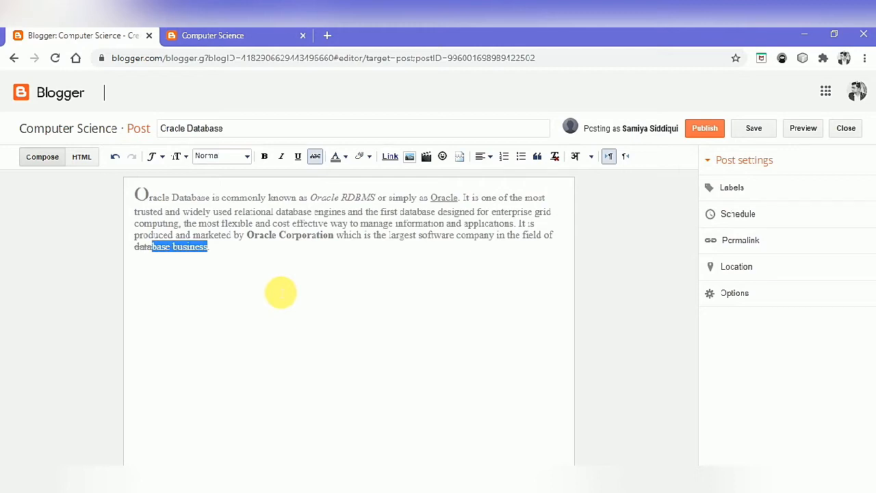
pyautogui.hotkey('shift', 'Left')
pyautogui.hotkey('shift', 'Left')
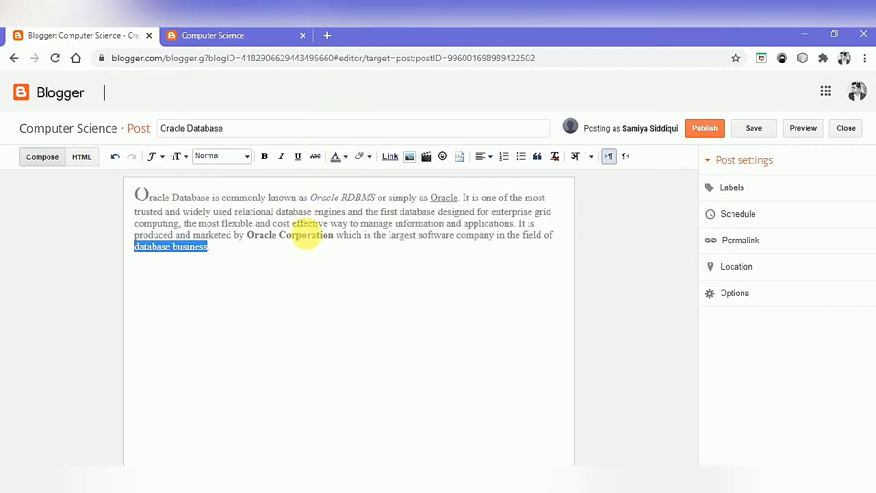
pyautogui.click(306, 235)
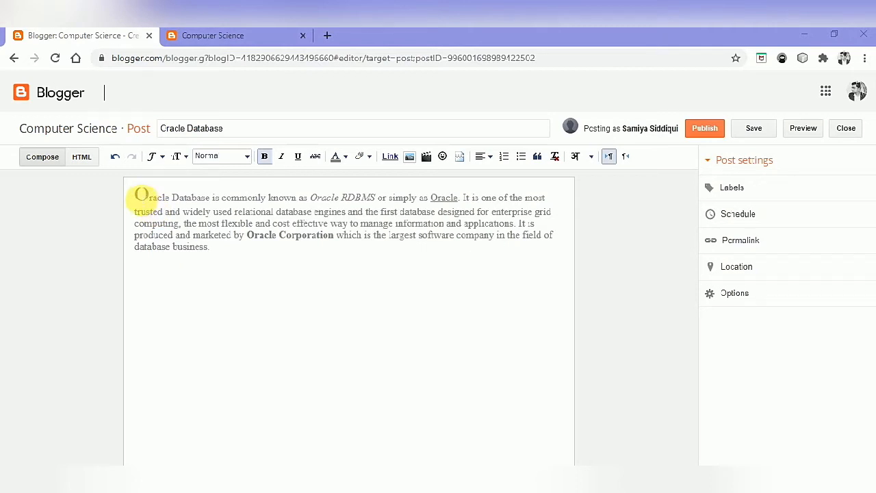
# Step: Change the text colour of the entire Oracle Database paragraph to black
pyautogui.click(139, 195)
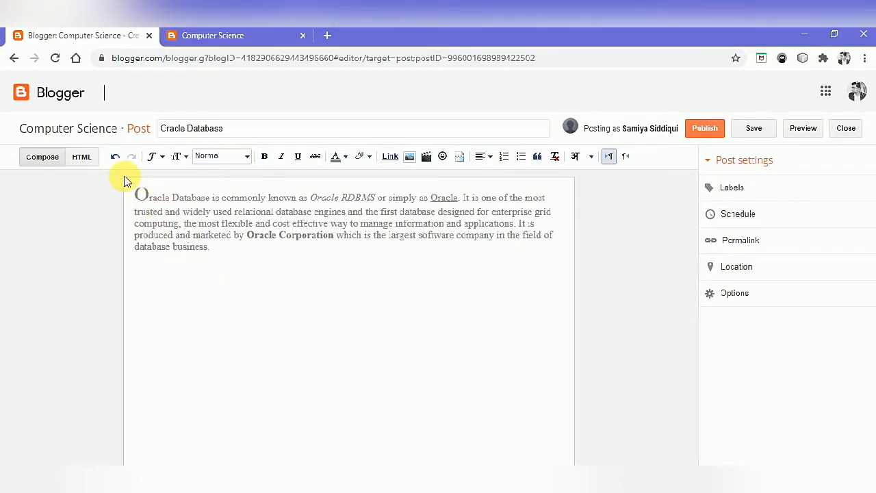
pyautogui.hotkey('shift', 'Down')
pyautogui.hotkey('shift', 'Down')
pyautogui.hotkey('shift', 'Down')
pyautogui.hotkey('shift', 'Down')
pyautogui.hotkey('shift', 'Down')
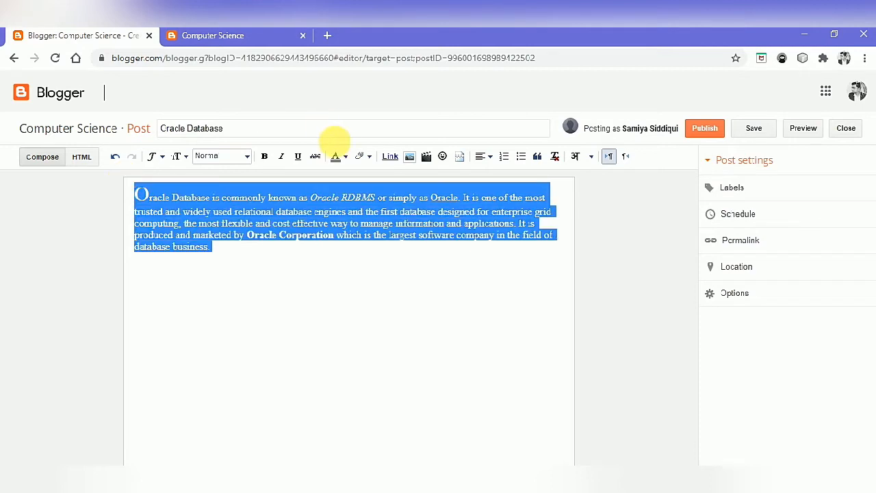
pyautogui.click(340, 156)
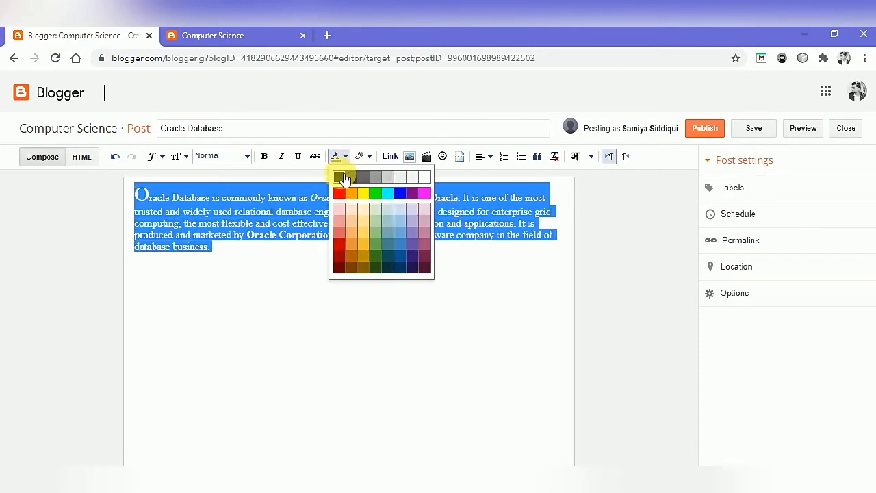
pyautogui.click(341, 178)
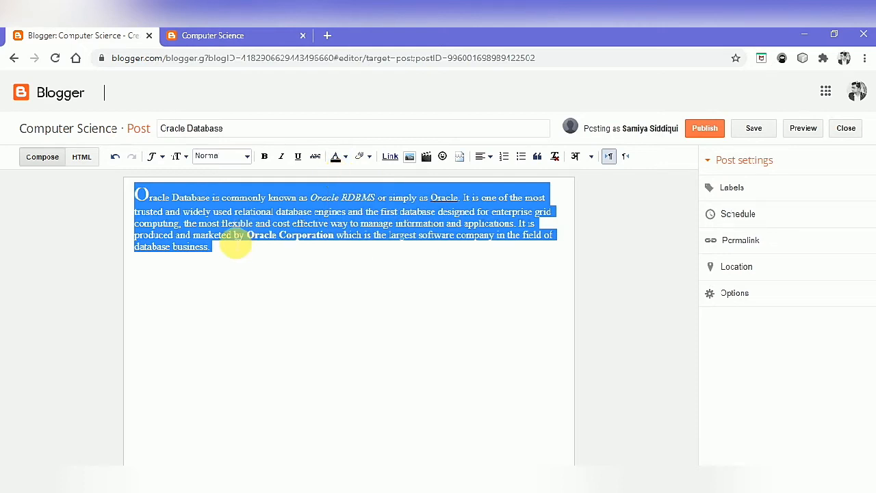
pyautogui.click(234, 236)
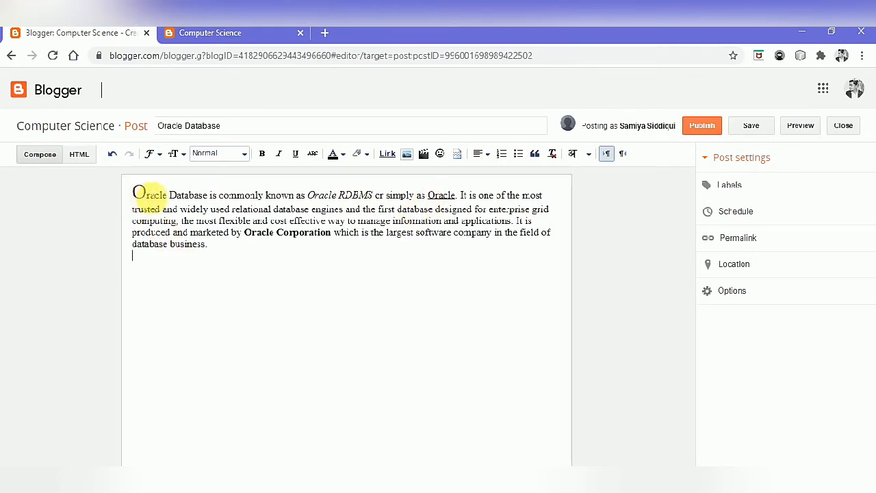
# Step: Colour the enlarged initial "O" at the start of the paragraph dark purple
pyautogui.hotkey('shift', 'Left')
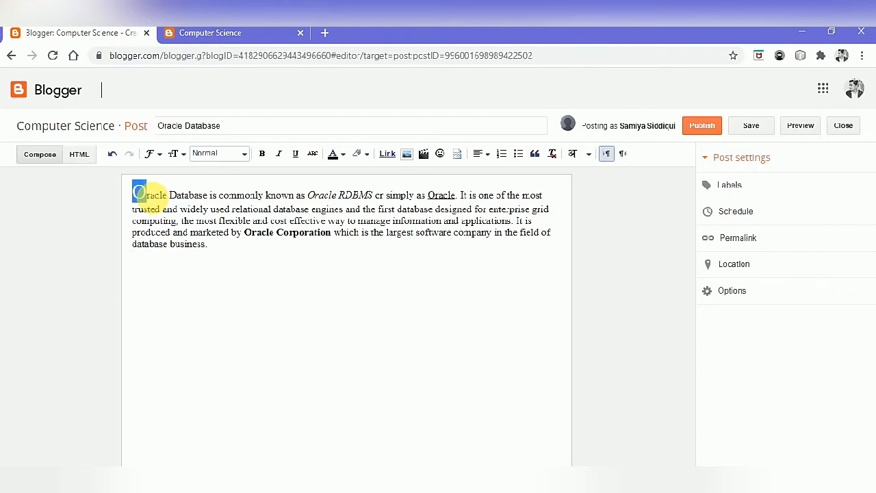
pyautogui.click(346, 156)
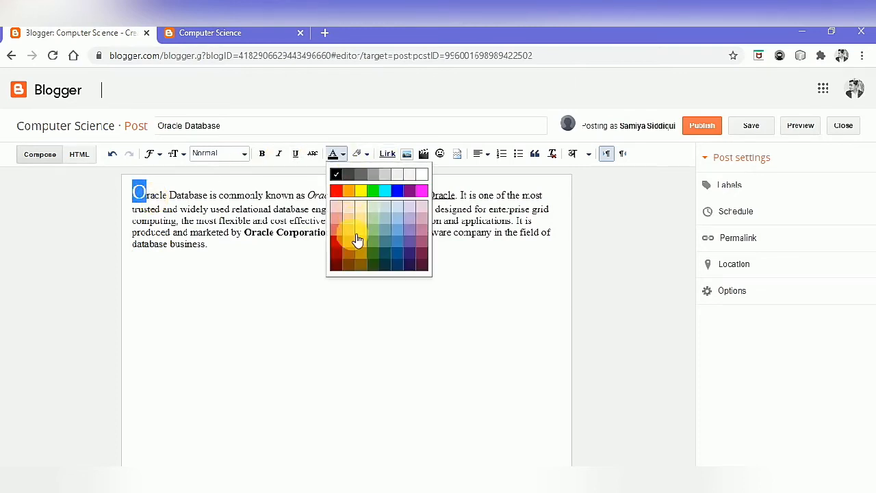
pyautogui.click(409, 254)
pyautogui.click(378, 269)
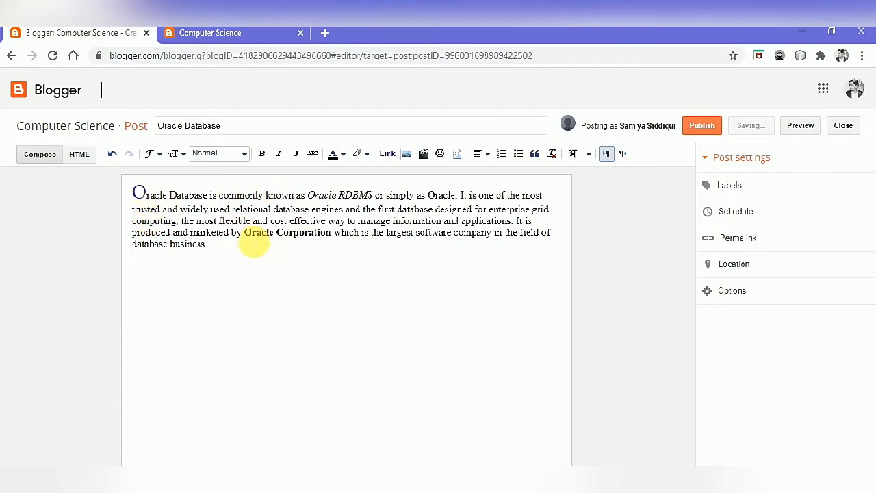
# Step: Colour the bold words "Oracle Corporation" in the paragraph's last sentence muted red
pyautogui.click(244, 233)
pyautogui.hotkey('shift', 'Right')
pyautogui.hotkey('shift', 'Right')
pyautogui.hotkey('shift', 'Right')
pyautogui.hotkey('shift', 'Right')
pyautogui.hotkey('shift', 'Right')
pyautogui.hotkey('shift', 'Right')
pyautogui.hotkey('shift', 'Right')
pyautogui.hotkey('shift', 'Right')
pyautogui.hotkey('shift', 'Right')
pyautogui.hotkey('shift', 'Right')
pyautogui.hotkey('shift', 'Right')
pyautogui.hotkey('shift', 'Right')
pyautogui.hotkey('shift', 'Right')
pyautogui.hotkey('shift', 'Right')
pyautogui.hotkey('shift', 'Right')
pyautogui.hotkey('shift', 'Right')
pyautogui.hotkey('shift', 'Right')
pyautogui.hotkey('shift', 'Right')
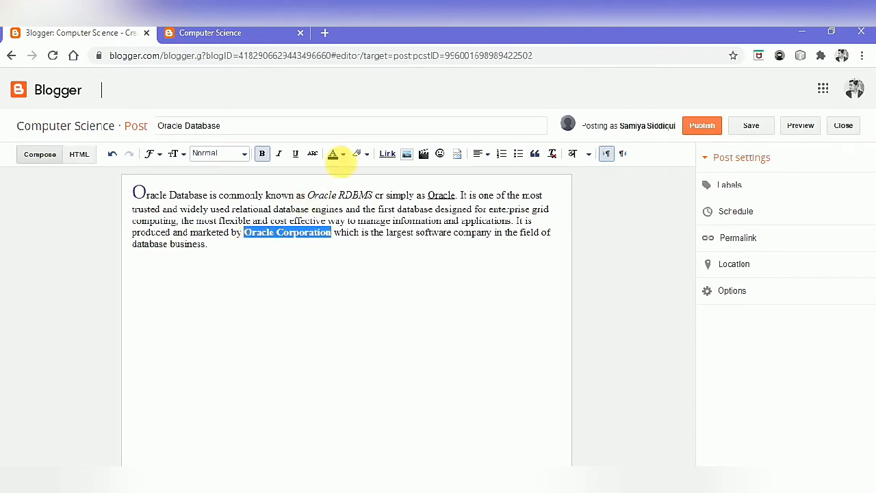
pyautogui.click(343, 156)
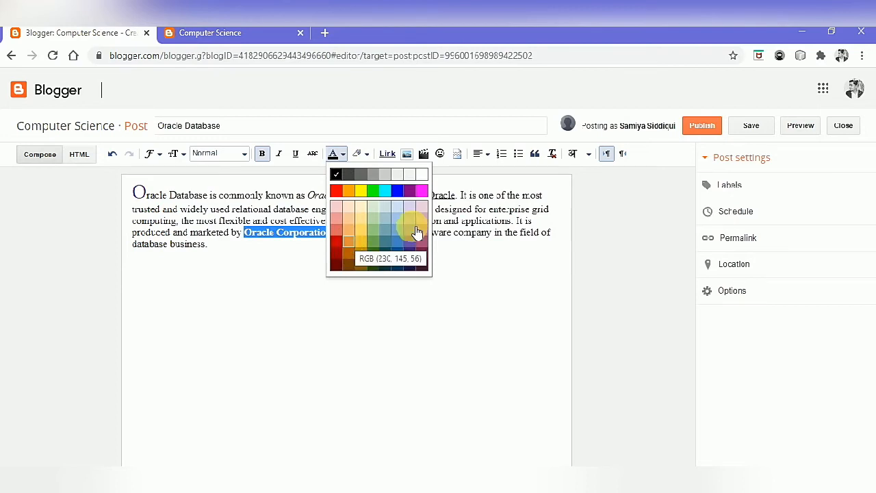
pyautogui.click(344, 237)
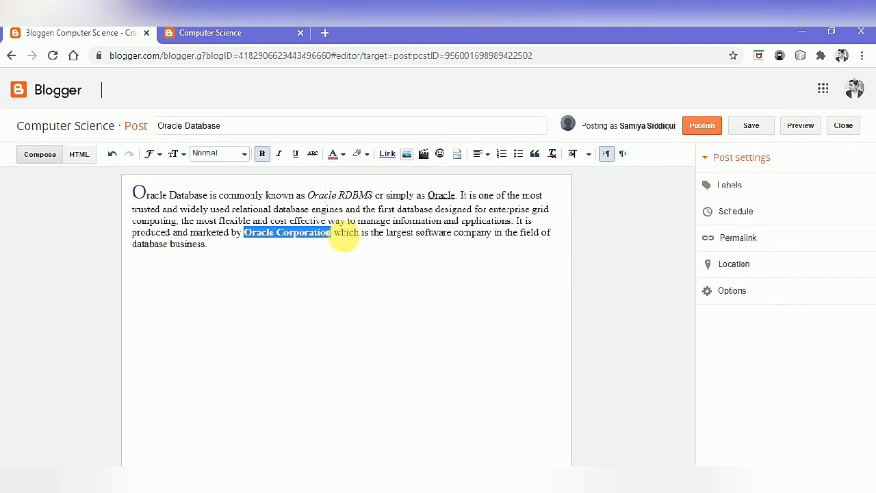
pyautogui.click(300, 274)
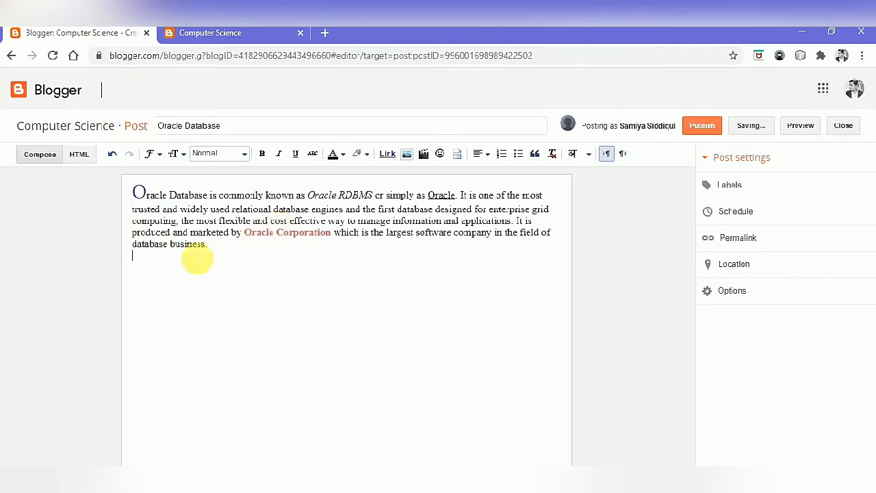
# Step: Add the two paragraphs on databases and relational databases below the first one, separating all paragraphs with blank lines
pyautogui.press('Return')
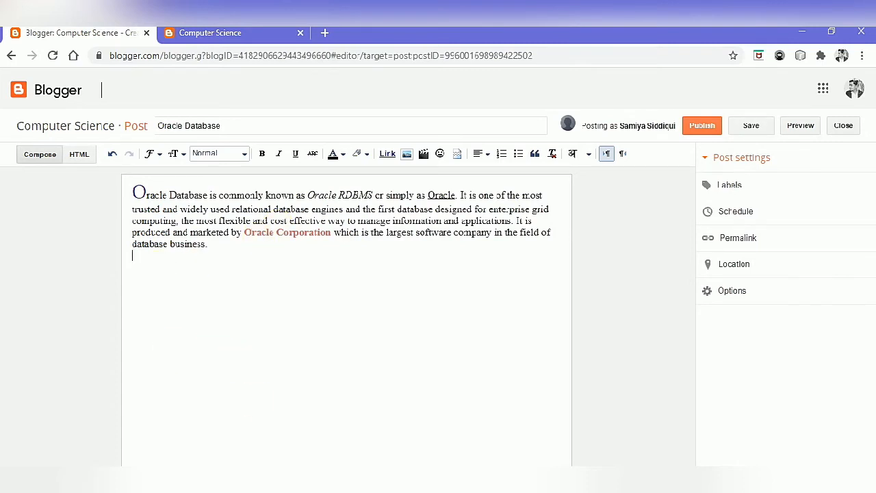
pyautogui.write("Oracle Database is basically the collection of data. A 'database' is an organized collection of structured information so that it can be easily accessed, managed and updated. A database is controlled by Database Management System. There are many different types of databases- Relational databases, Object Oriented databases, Distributed databases, NoSQL databases etc. Here we will discuss about relational databases. It is a collective set of multiple data sets organized by tables, records and columns. It is easier to store data in rows and columns and this combination of rows and columns is called as table. Data stored in tables can be easily organized, modified, accessed, updated and controlled. So we can say that it is easy to manage the data when data is stored in tables.")
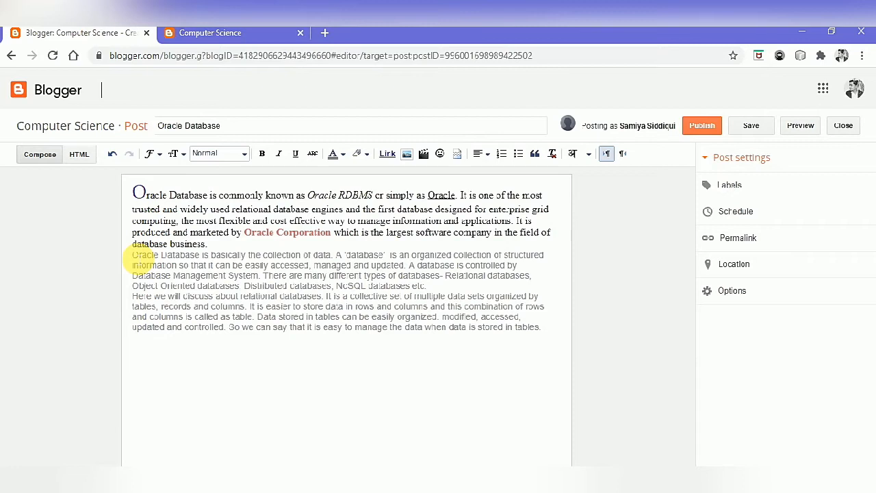
pyautogui.hotkey('shift', 'End')
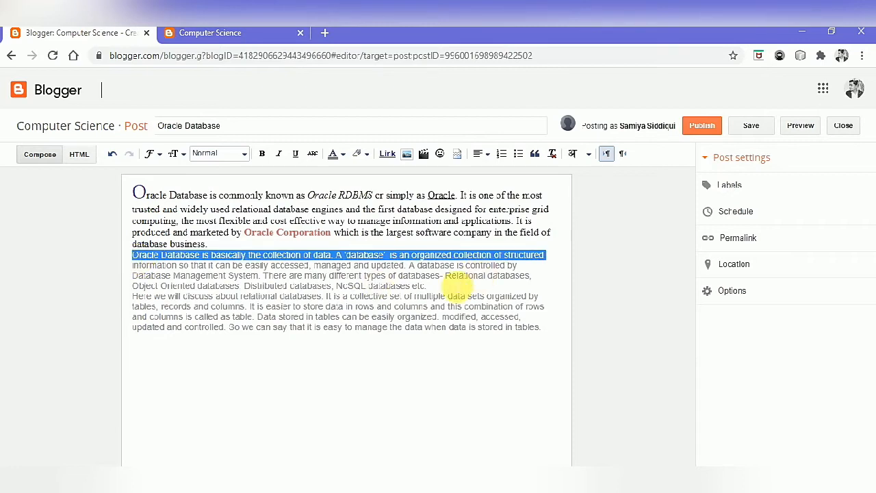
pyautogui.click(442, 293)
pyautogui.press('Return')
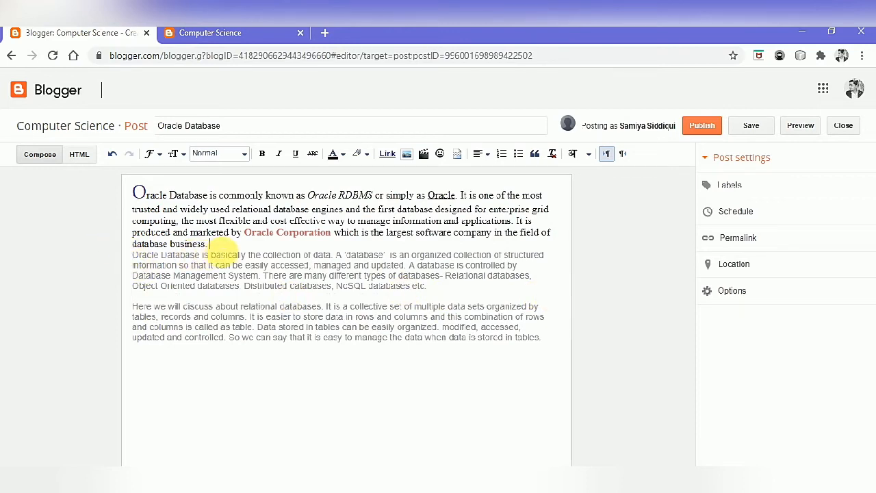
pyautogui.press('Return')
# Step: Set the text colour of the second and third paragraphs to black
pyautogui.click(132, 268)
pyautogui.hotkey('shift', 'Down')
pyautogui.hotkey('shift', 'Down')
pyautogui.hotkey('shift', 'Down')
pyautogui.hotkey('shift', 'Down')
pyautogui.hotkey('shift', 'Down')
pyautogui.hotkey('shift', 'Down')
pyautogui.hotkey('shift', 'Down')
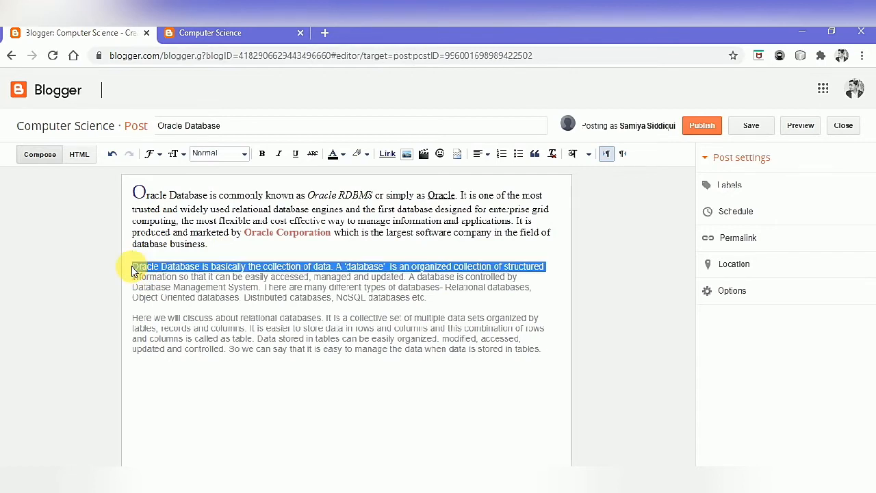
pyautogui.hotkey('shift', 'Down')
pyautogui.hotkey('shift', 'Down')
pyautogui.hotkey('shift', 'Down')
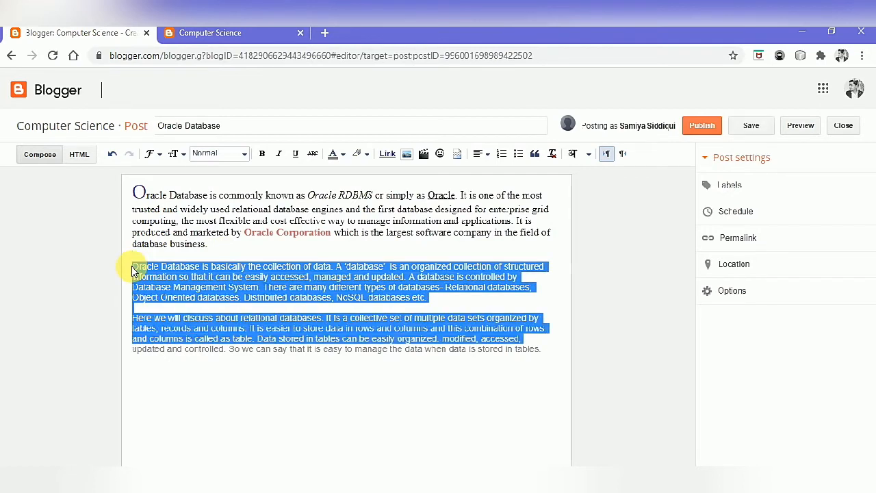
pyautogui.click(344, 155)
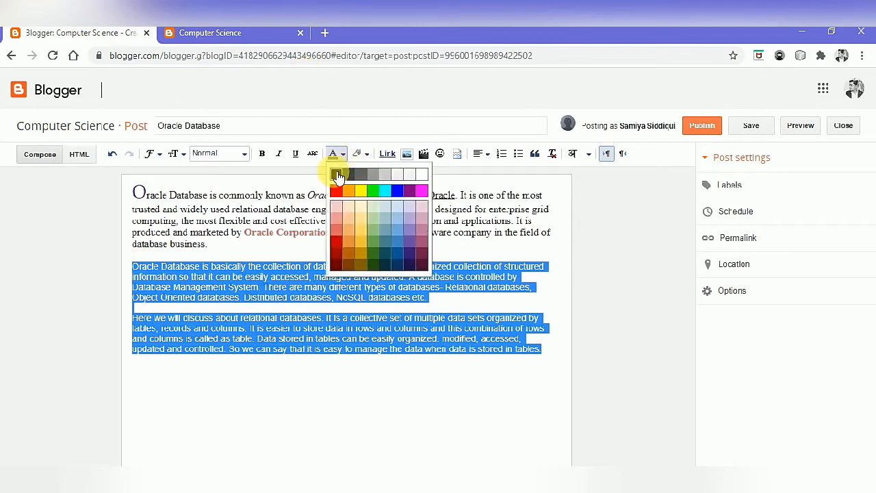
pyautogui.click(337, 175)
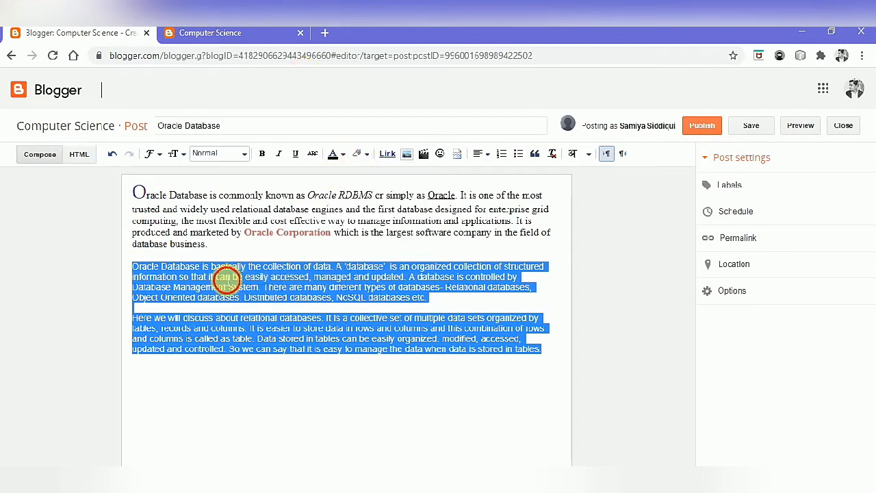
pyautogui.click(219, 276)
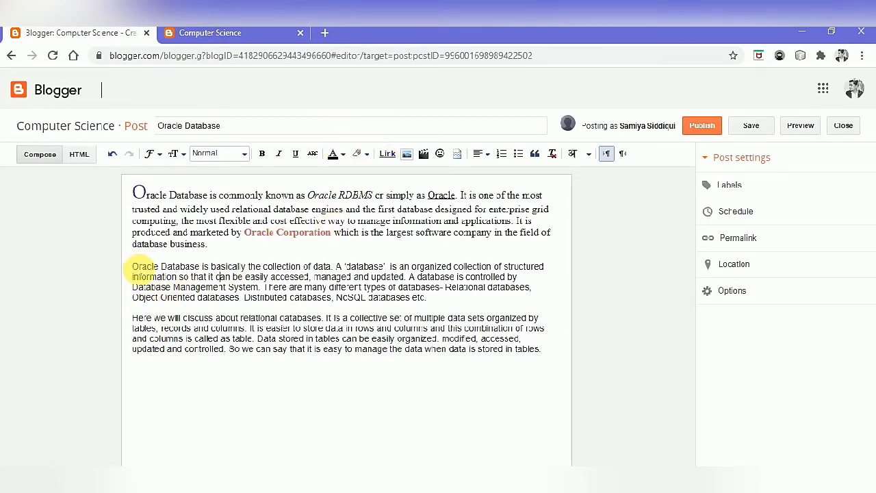
# Step: Highlight the second paragraph, starting "Oracle Database is basically", with a light orange background
pyautogui.hotkey('shift', 'Down')
pyautogui.hotkey('shift', 'Down')
pyautogui.hotkey('shift', 'Down')
pyautogui.hotkey('shift', 'Down')
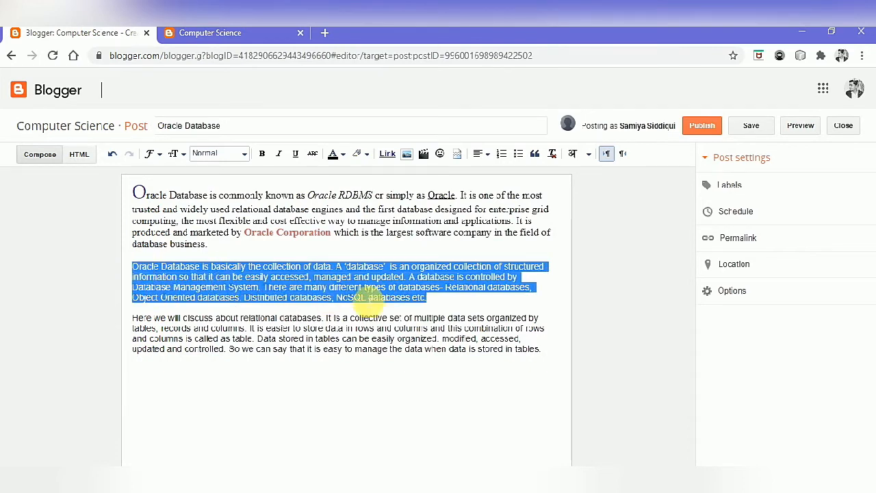
pyautogui.click(364, 156)
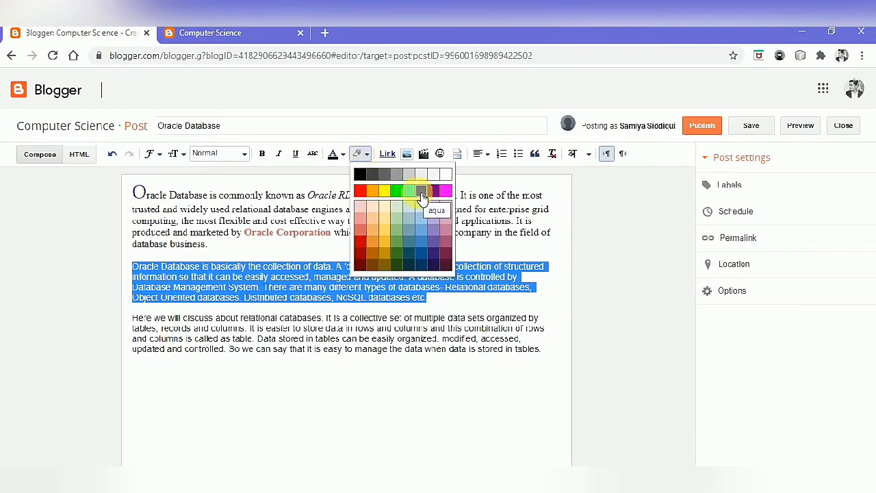
pyautogui.click(372, 230)
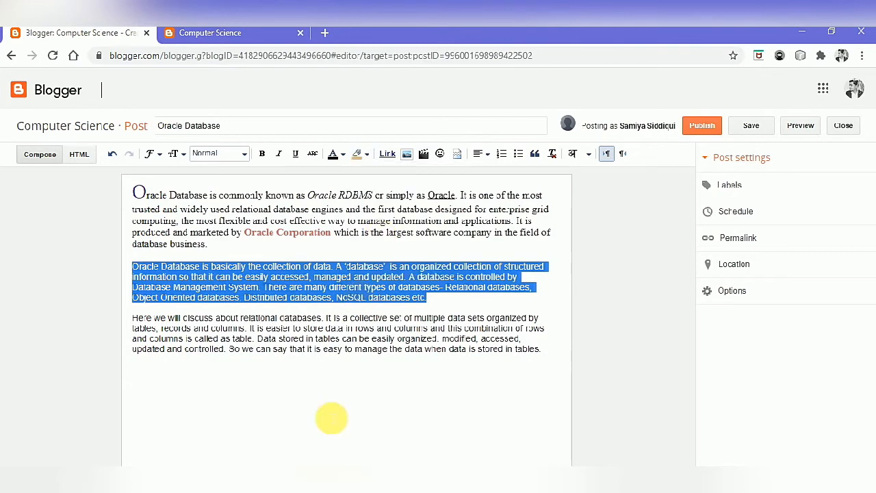
pyautogui.click(333, 416)
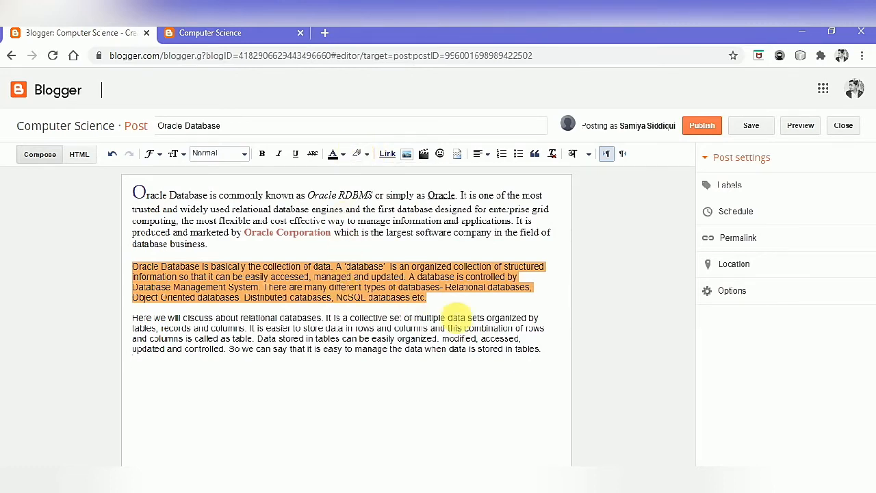
# Step: Give the second paragraph white text on a dark purple background highlight
pyautogui.click(440, 301)
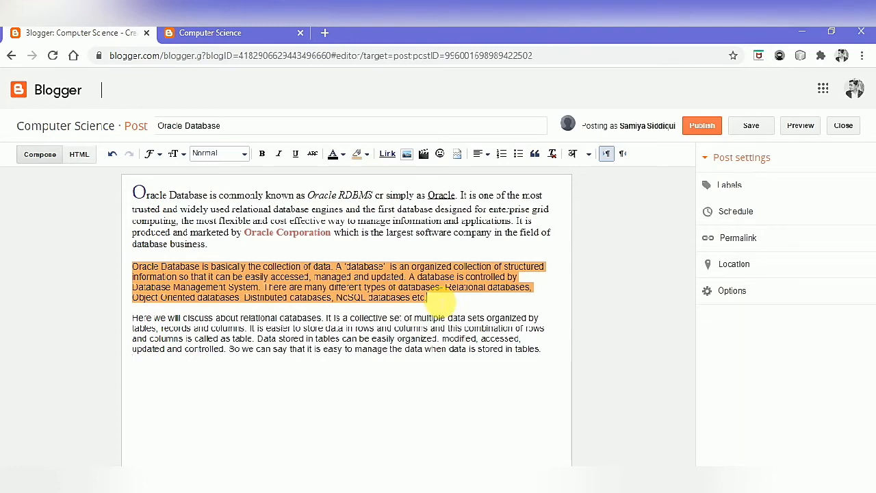
pyautogui.hotkey('shift', 'Up')
pyautogui.hotkey('shift', 'Up')
pyautogui.hotkey('shift', 'Up')
pyautogui.hotkey('shift', 'Up')
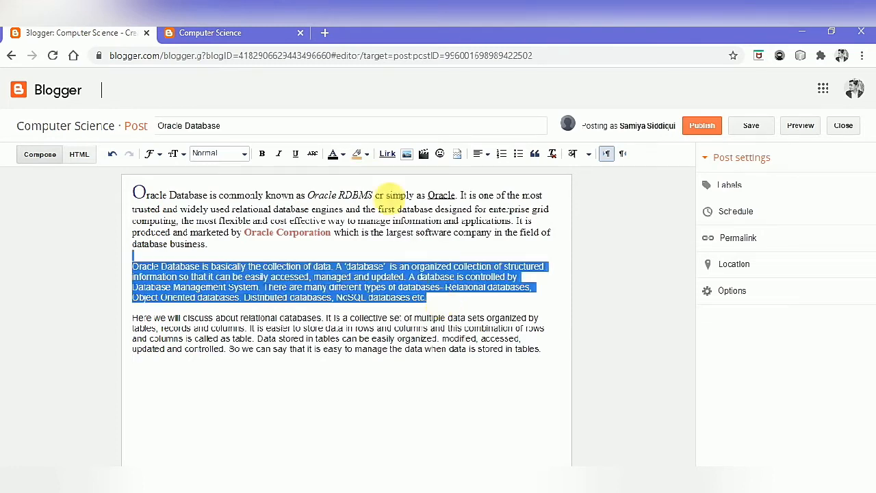
pyautogui.click(343, 157)
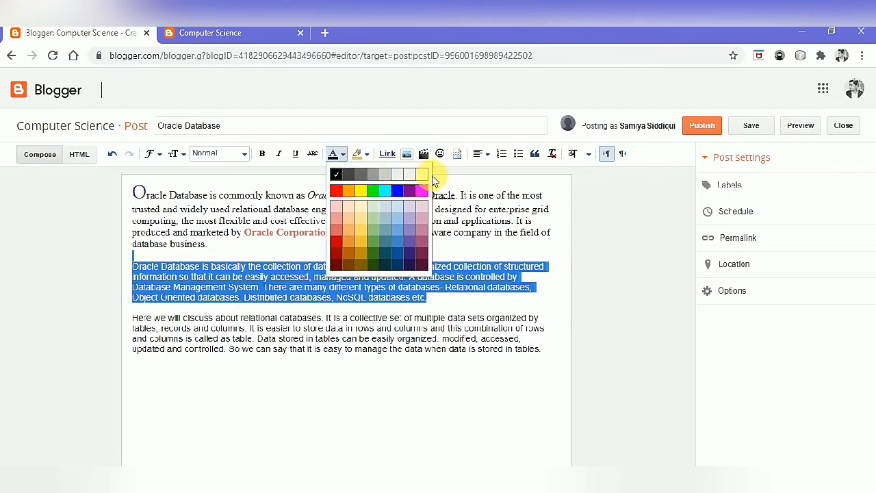
pyautogui.click(421, 174)
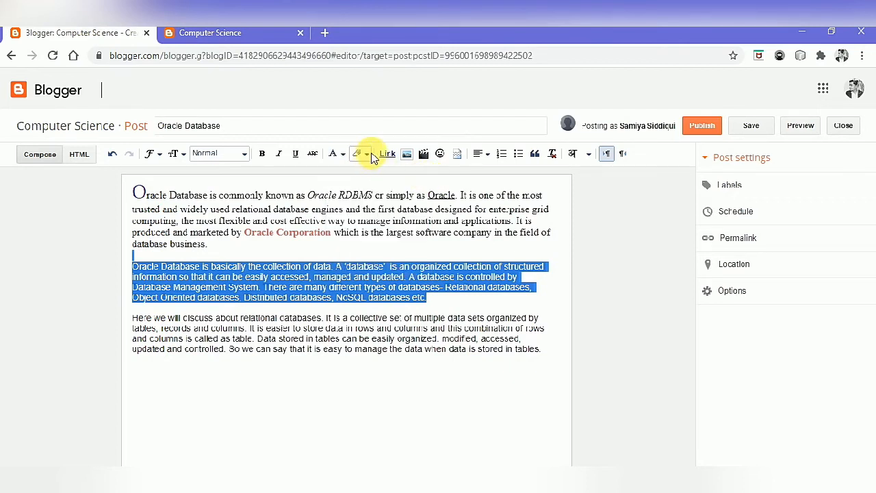
pyautogui.click(362, 154)
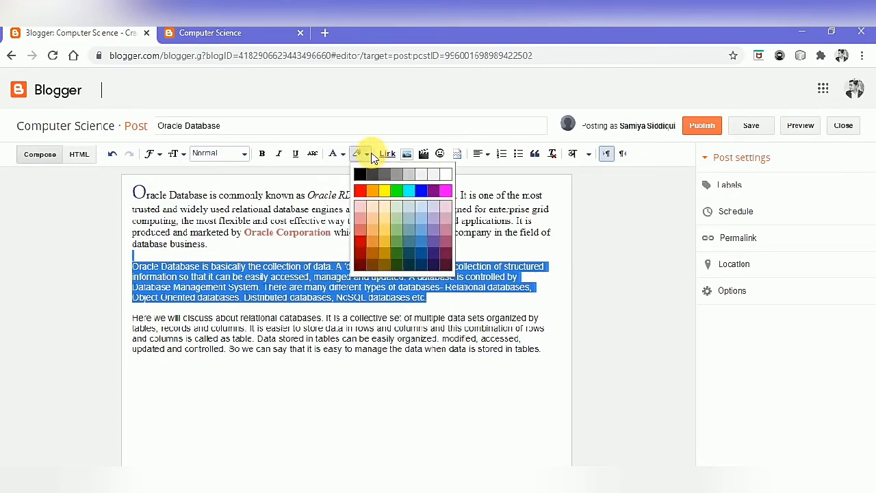
pyautogui.click(439, 253)
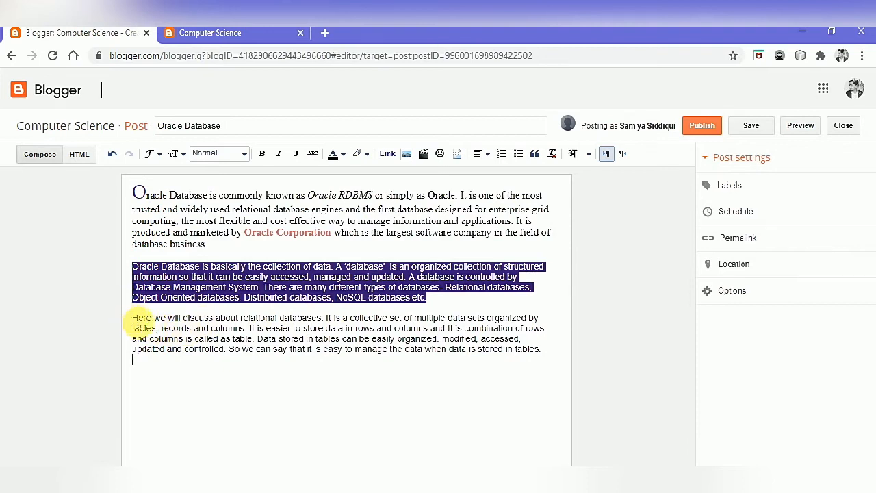
# Step: Italicise the third paragraph, starting "Here we will discuss about relational databases"
pyautogui.hotkey('shift', 'Down')
pyautogui.press('Up')
pyautogui.hotkey('shift', 'Down')
pyautogui.hotkey('shift', 'Down')
pyautogui.hotkey('shift', 'Down')
pyautogui.hotkey('shift', 'Down')
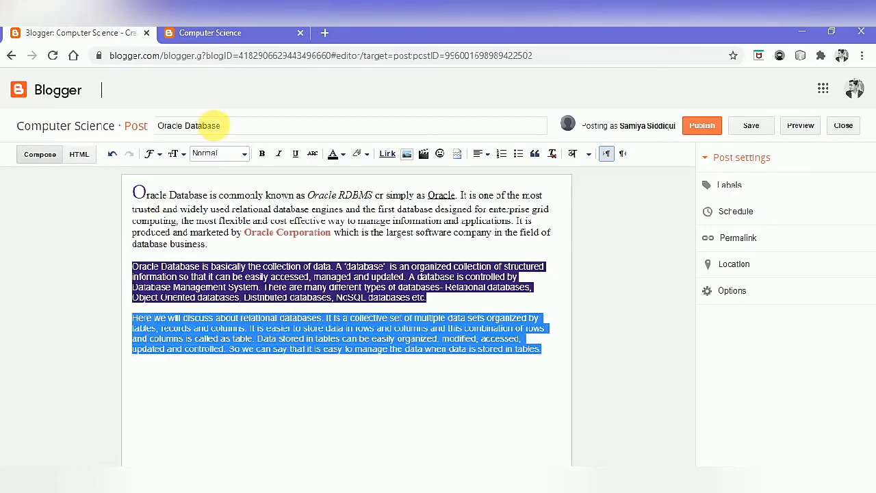
pyautogui.click(280, 154)
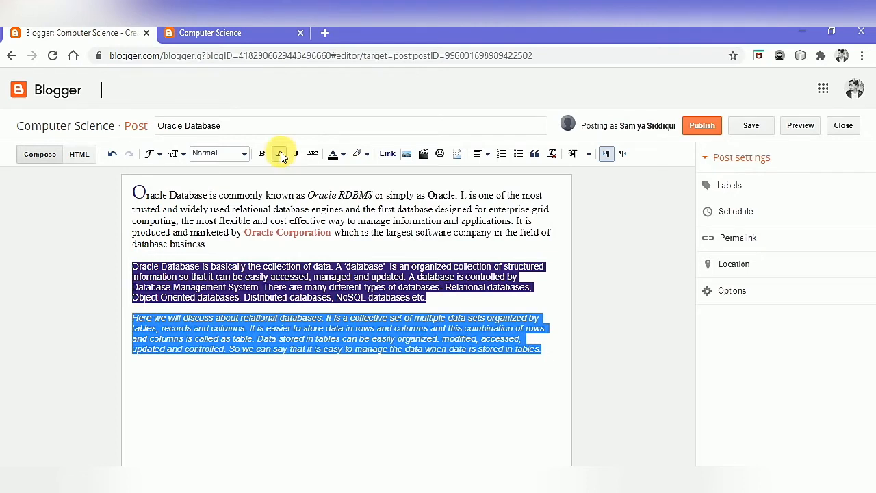
pyautogui.click(314, 382)
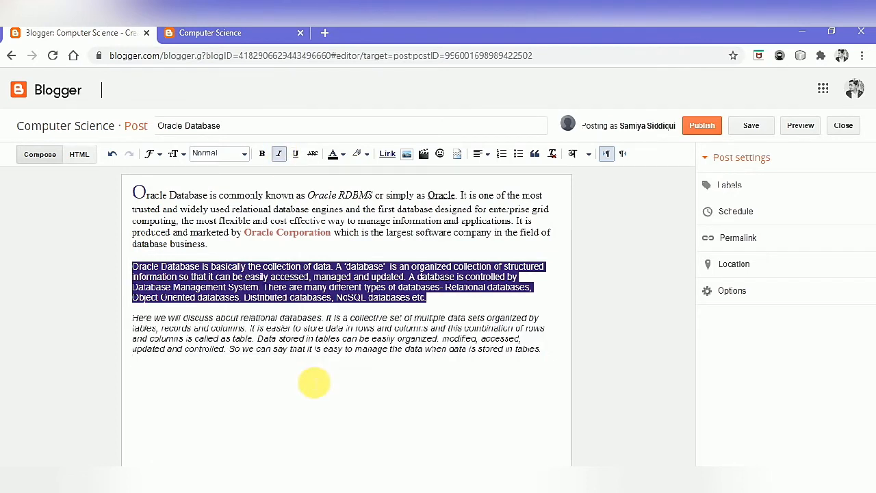
# Step: Set the text colour of the whole third paragraph to a muted magenta
pyautogui.click(554, 354)
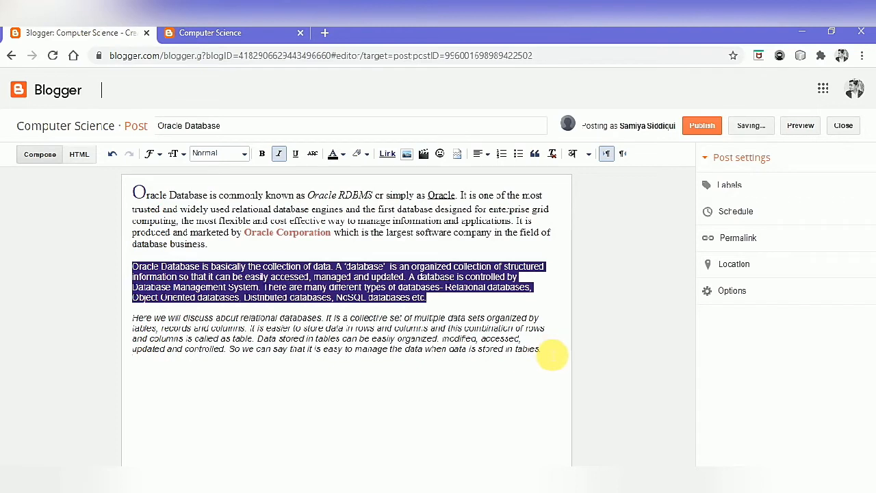
pyautogui.hotkey('shift', 'Home')
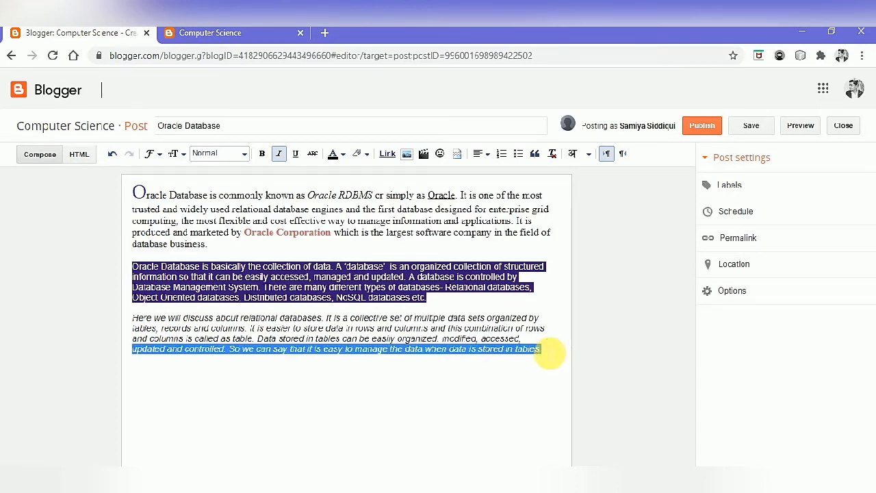
pyautogui.click(551, 354)
pyautogui.hotkey('shift', 'Home')
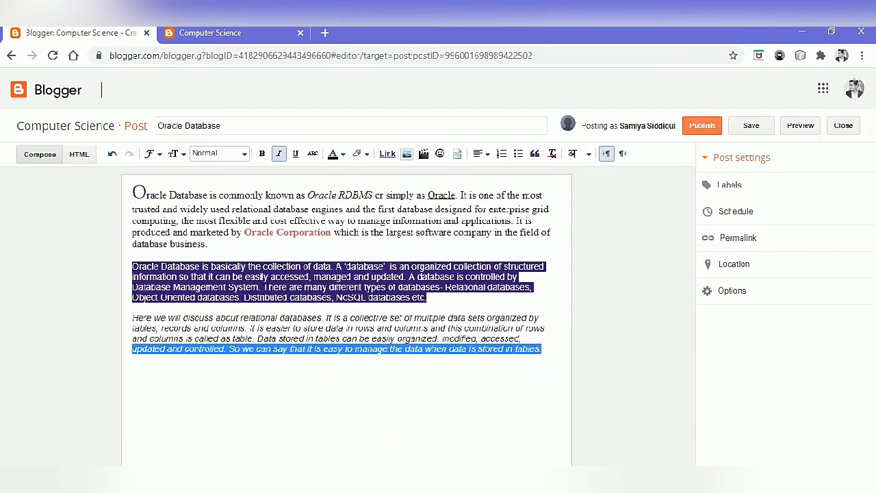
pyautogui.hotkey('shift', 'Up')
pyautogui.hotkey('shift', 'Up')
pyautogui.hotkey('shift', 'Up')
pyautogui.click(342, 154)
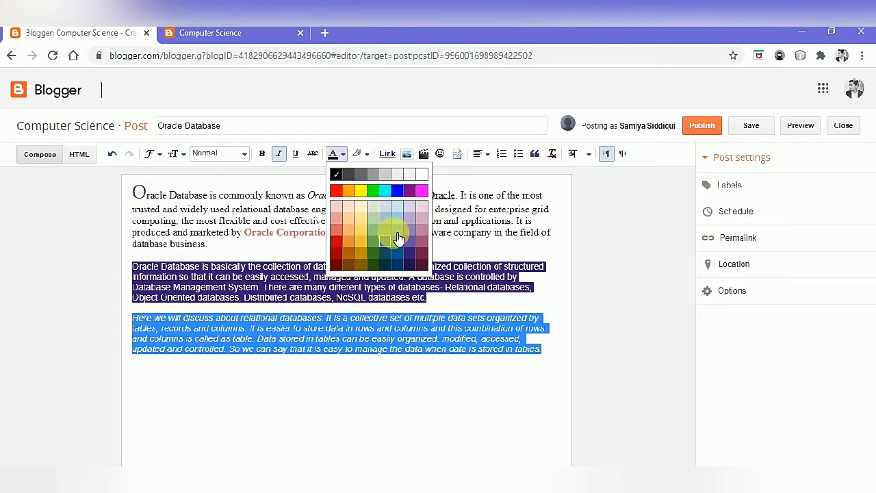
pyautogui.click(419, 243)
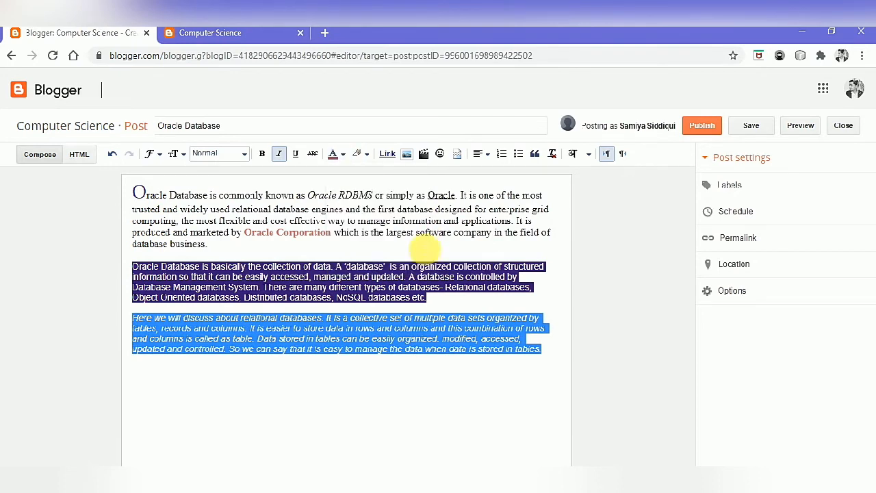
pyautogui.click(382, 397)
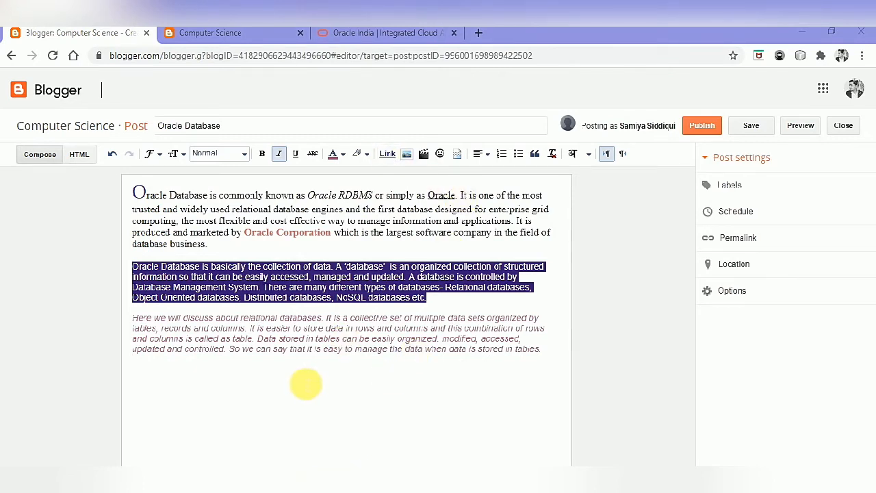
pyautogui.click(306, 384)
pyautogui.click(549, 354)
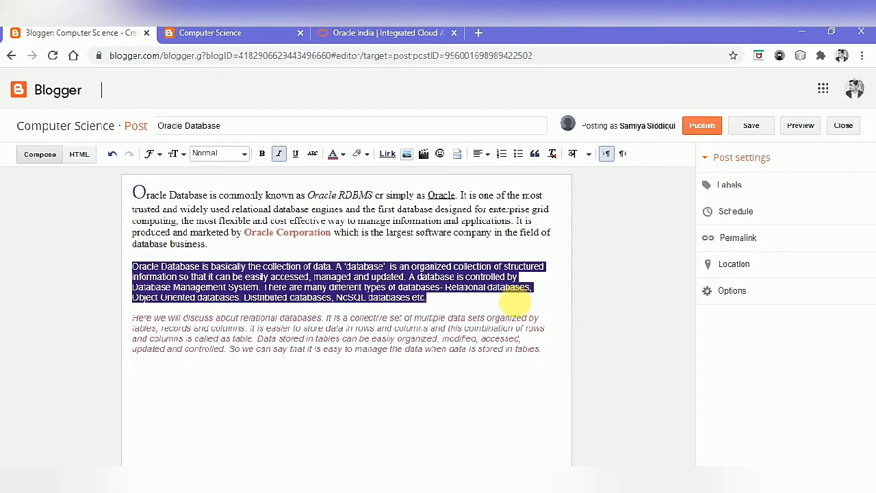
pyautogui.click(387, 154)
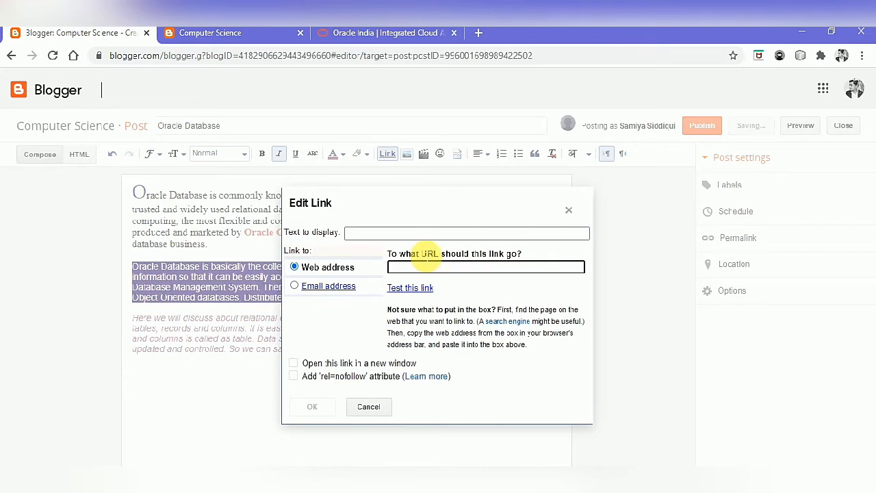
pyautogui.write('https://www.oracle.com/in/index.html')
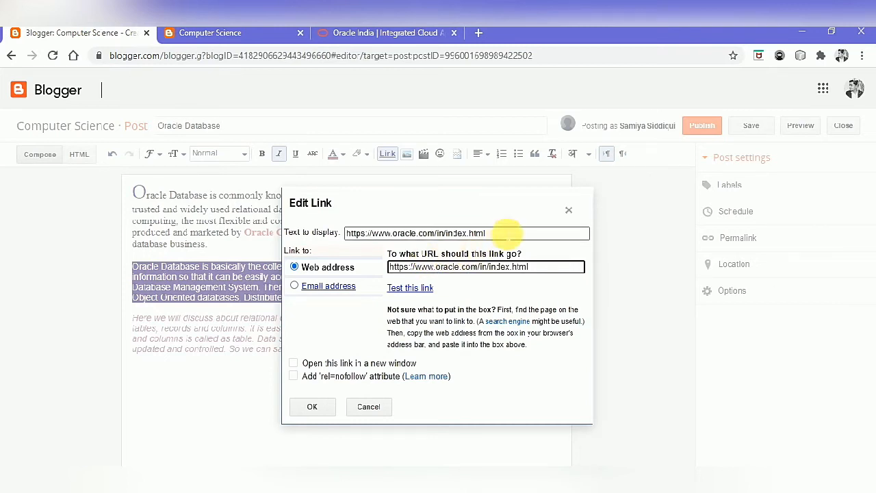
pyautogui.click(302, 409)
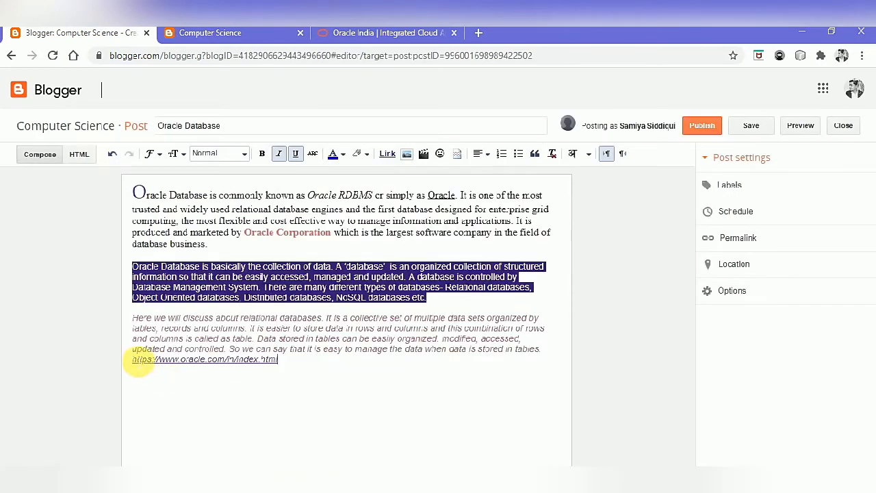
pyautogui.click(138, 361)
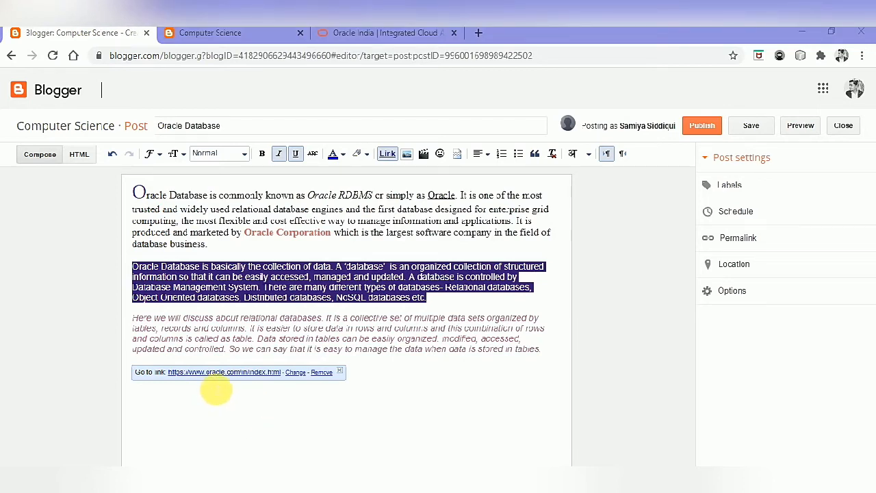
# Step: Change the link's display text to "Oracle official website(click here)" and set it to open in a new window
pyautogui.click(296, 373)
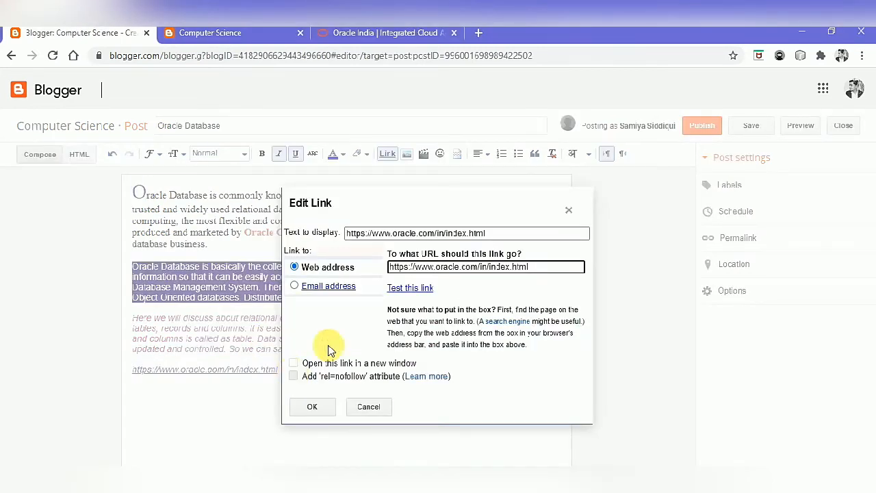
pyautogui.click(500, 234)
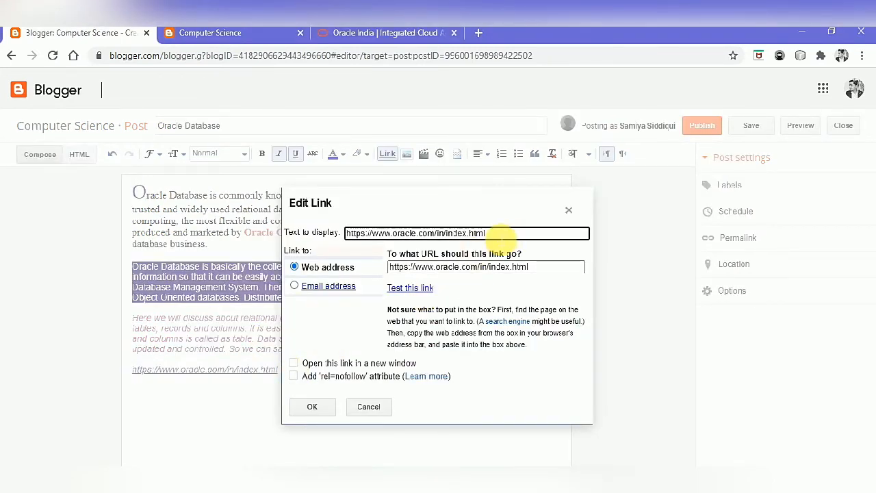
pyautogui.press('BackSpace')
pyautogui.press('BackSpace')
pyautogui.press('BackSpace')
pyautogui.press('BackSpace')
pyautogui.press('BackSpace')
pyautogui.press('BackSpace')
pyautogui.press('BackSpace')
pyautogui.press('BackSpace')
pyautogui.press('BackSpace')
pyautogui.press('BackSpace')
pyautogui.press('BackSpace')
pyautogui.press('BackSpace')
pyautogui.press('BackSpace')
pyautogui.press('BackSpace')
pyautogui.press('BackSpace')
pyautogui.press('BackSpace')
pyautogui.press('BackSpace')
pyautogui.press('BackSpace')
pyautogui.press('BackSpace')
pyautogui.press('BackSpace')
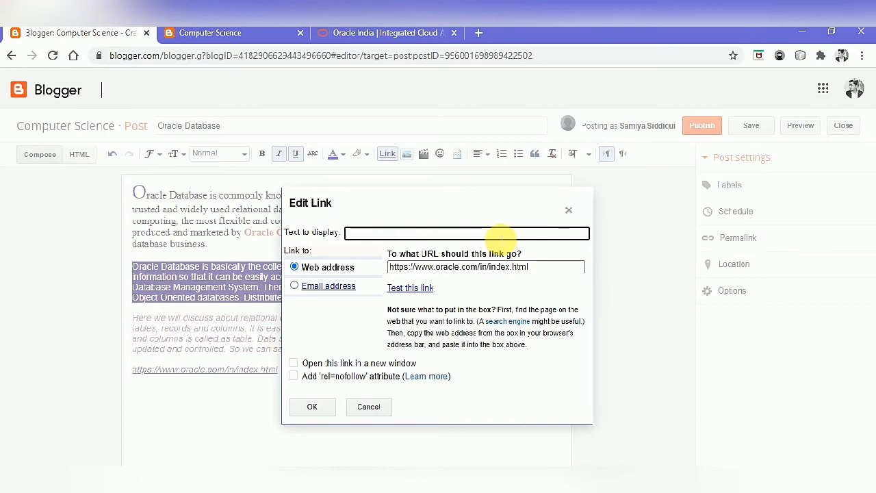
pyautogui.write('click here')
pyautogui.press('BackSpace')
pyautogui.press('BackSpace')
pyautogui.press('BackSpace')
pyautogui.press('BackSpace')
pyautogui.press('BackSpace')
pyautogui.press('BackSpace')
pyautogui.press('BackSpace')
pyautogui.press('BackSpace')
pyautogui.press('BackSpace')
pyautogui.write('Oracle official website(')
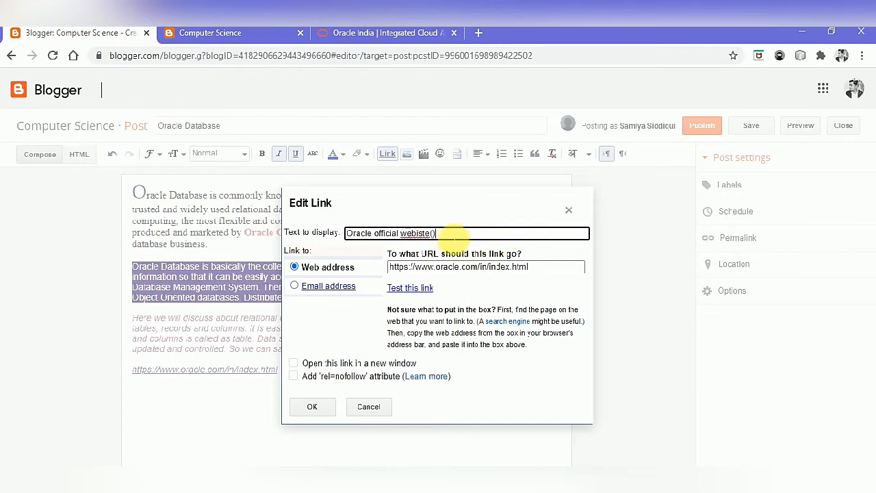
pyautogui.press('Left')
pyautogui.write('click here')
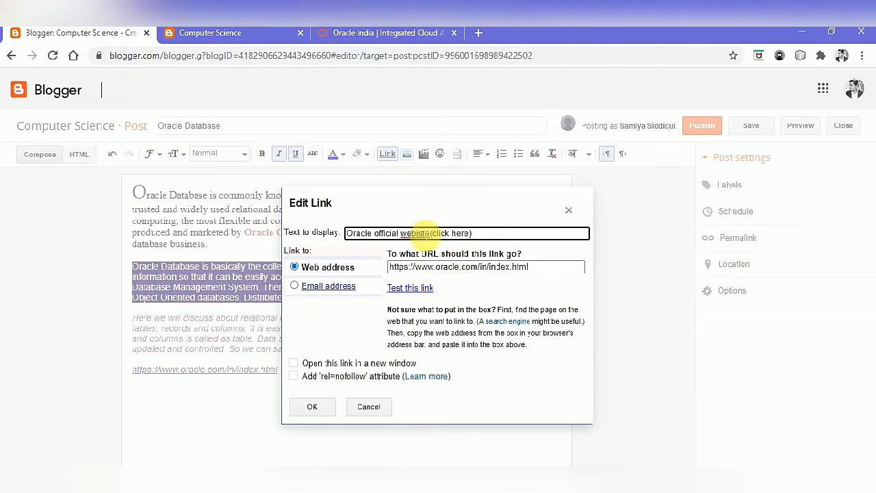
pyautogui.write('i')
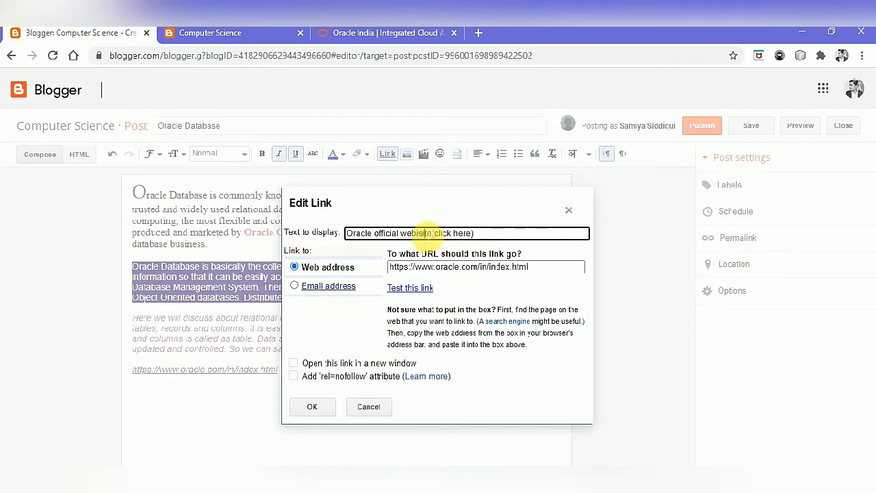
pyautogui.press('BackSpace')
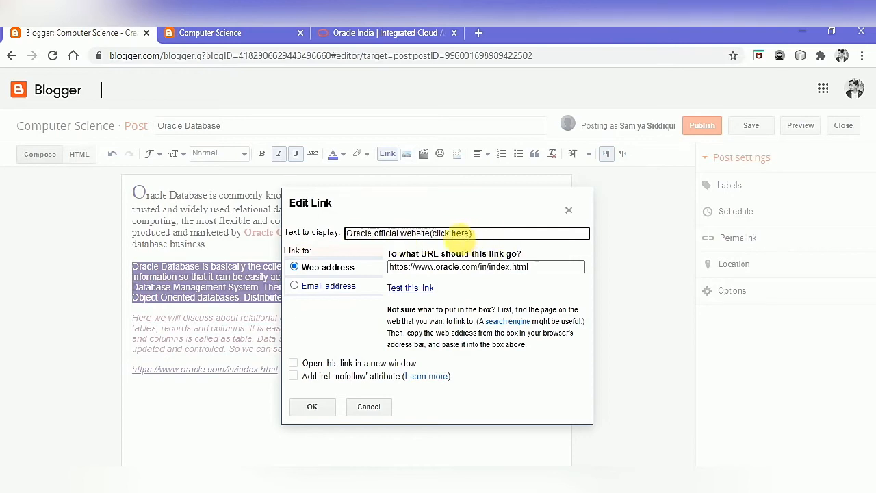
pyautogui.click(322, 371)
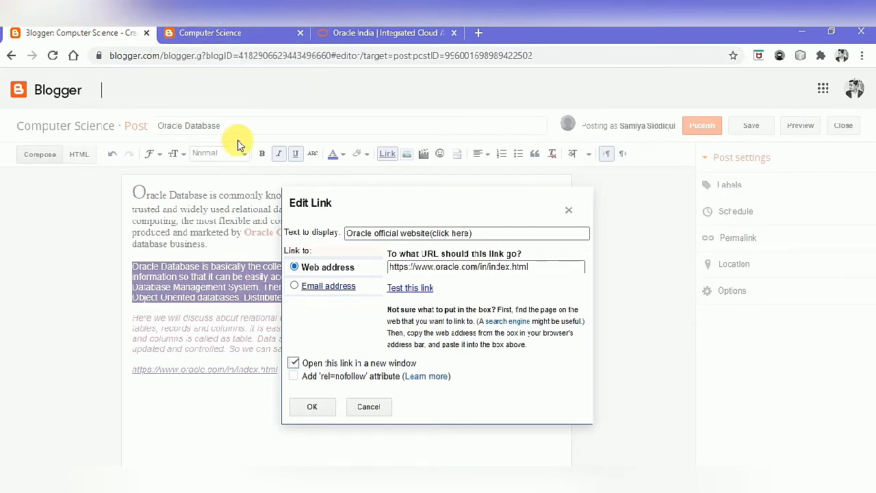
pyautogui.click(327, 410)
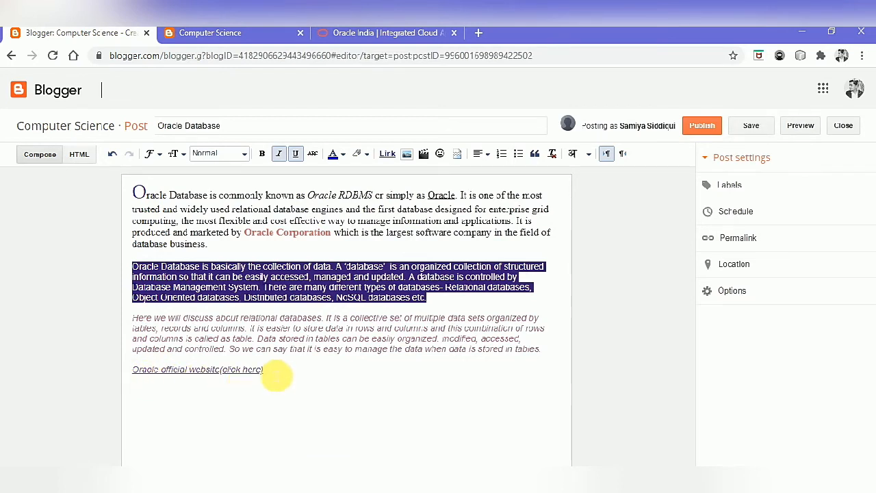
# Step: Set the text colour of the "Oracle official website(click here)" link to medium blue
pyautogui.hotkey('shift', 'Left')
pyautogui.hotkey('shift', 'Left')
pyautogui.hotkey('shift', 'Left')
pyautogui.hotkey('shift', 'Left')
pyautogui.hotkey('shift', 'Left')
pyautogui.hotkey('shift', 'Left')
pyautogui.hotkey('shift', 'Left')
pyautogui.hotkey('shift', 'Left')
pyautogui.hotkey('shift', 'Left')
pyautogui.hotkey('shift', 'Left')
pyautogui.hotkey('shift', 'Left')
pyautogui.hotkey('shift', 'Left')
pyautogui.hotkey('shift', 'Left')
pyautogui.hotkey('shift', 'Left')
pyautogui.hotkey('shift', 'Left')
pyautogui.hotkey('shift', 'Left')
pyautogui.hotkey('shift', 'Left')
pyautogui.hotkey('shift', 'Left')
pyautogui.hotkey('shift', 'Left')
pyautogui.hotkey('shift', 'Left')
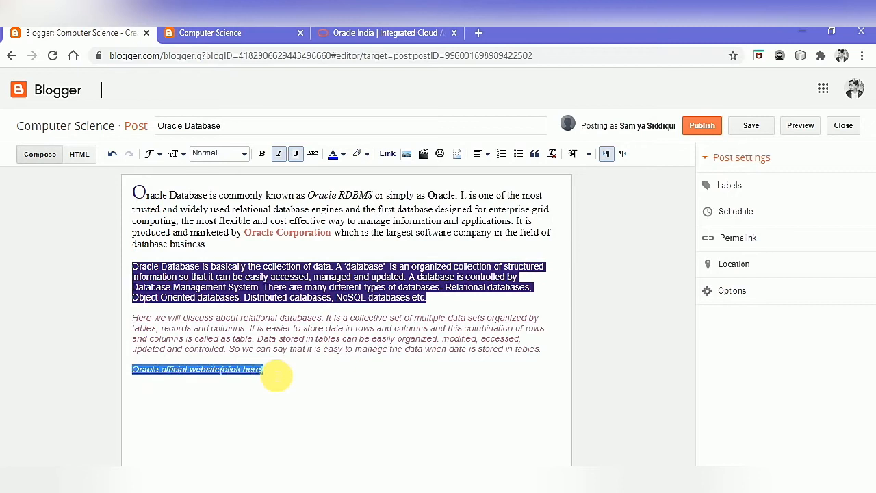
pyautogui.click(345, 158)
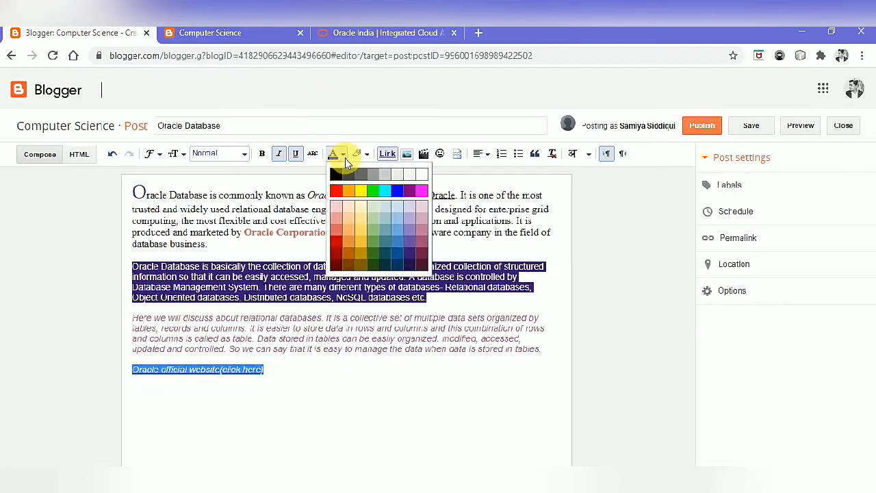
pyautogui.click(403, 237)
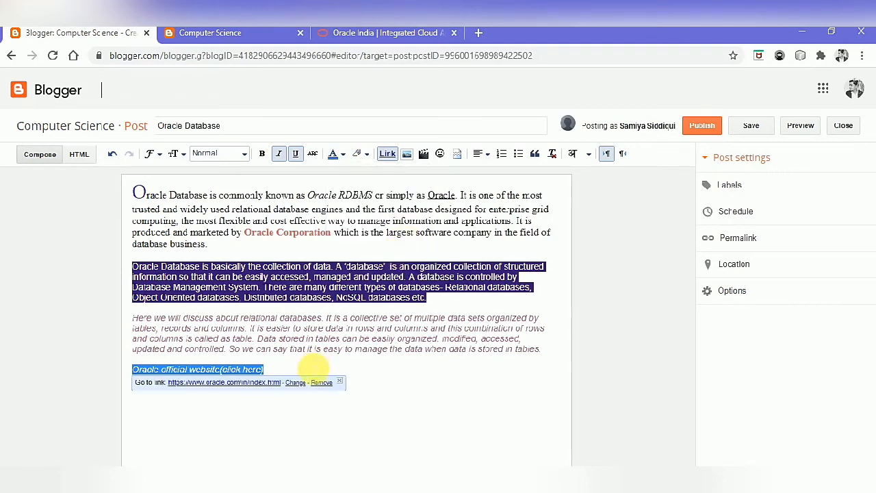
pyautogui.click(313, 366)
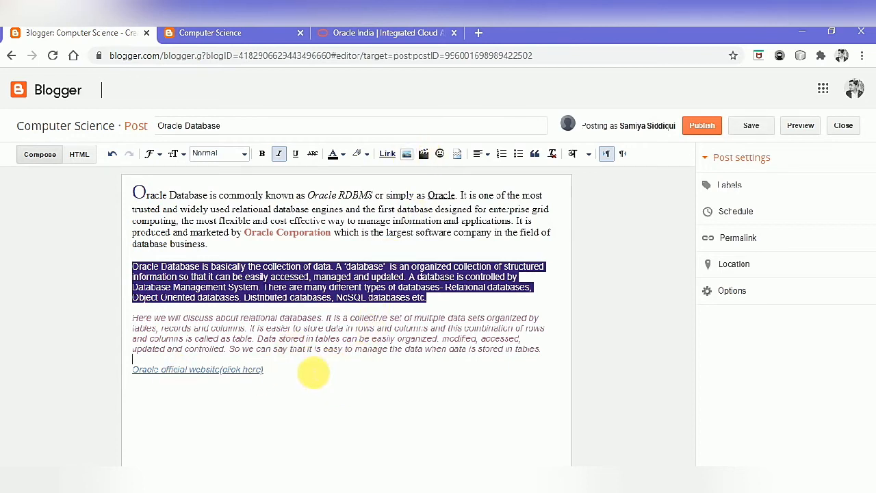
# Step: Upload the oracle image from the MyOnlineWork folder and insert it below the website link, after a blank line
pyautogui.press('Return')
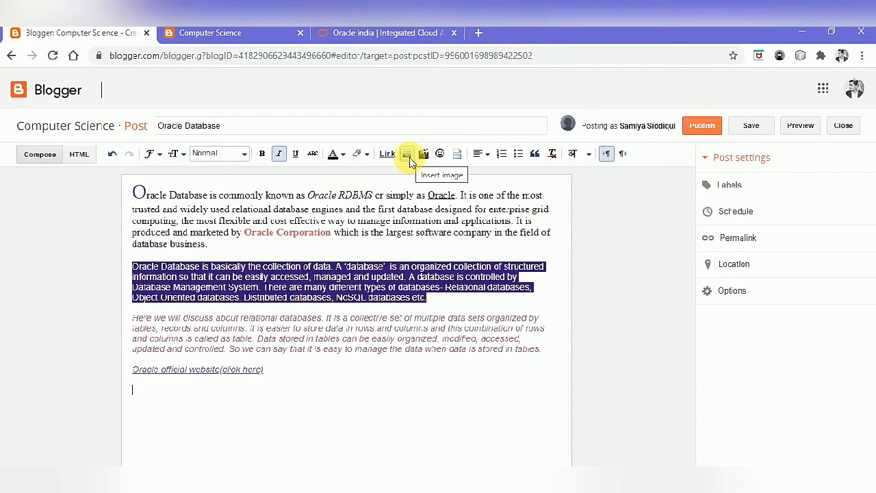
pyautogui.click(409, 157)
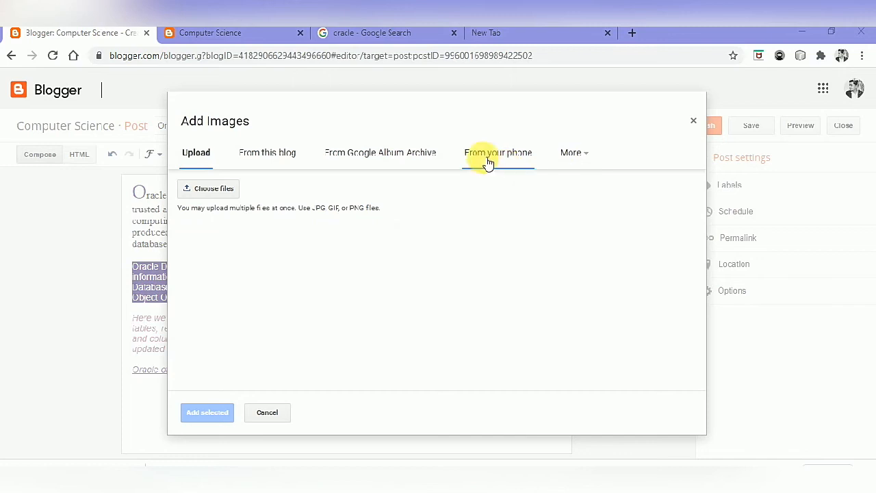
pyautogui.click(571, 160)
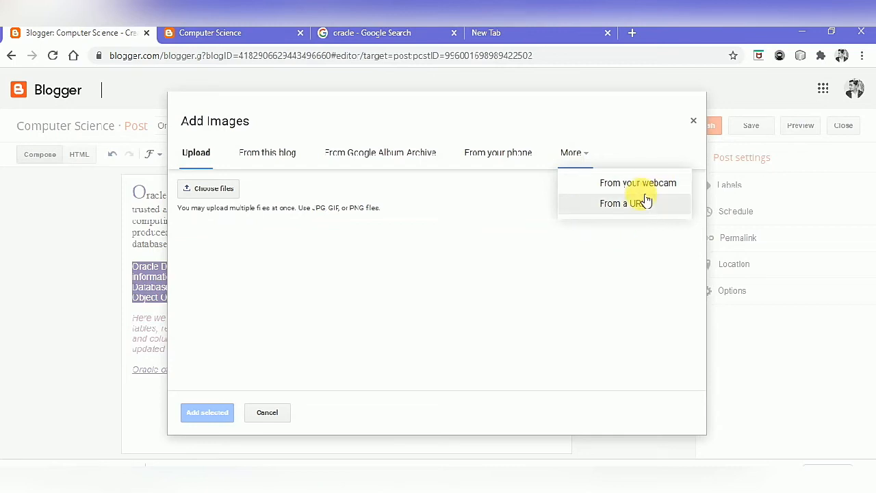
pyautogui.click(305, 178)
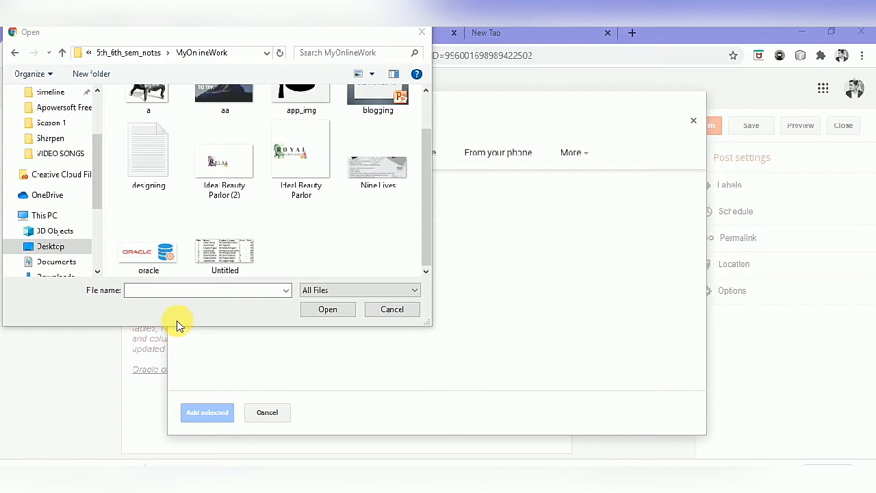
pyautogui.click(151, 239)
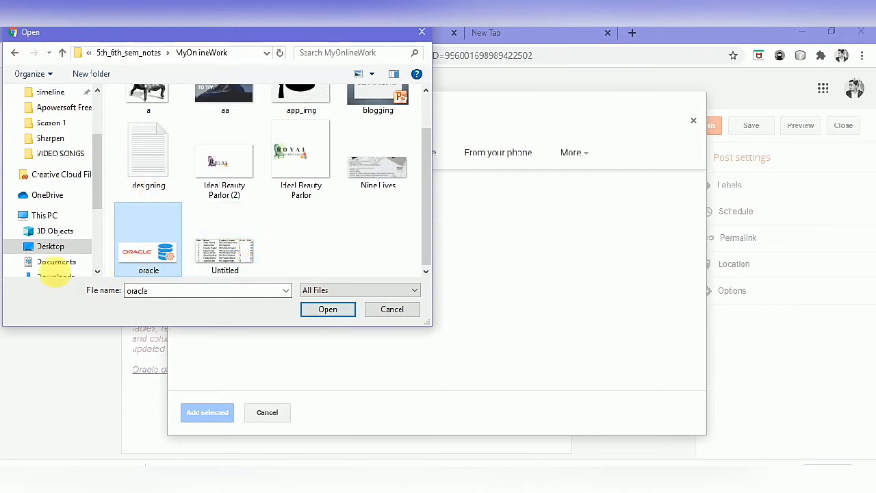
pyautogui.click(339, 313)
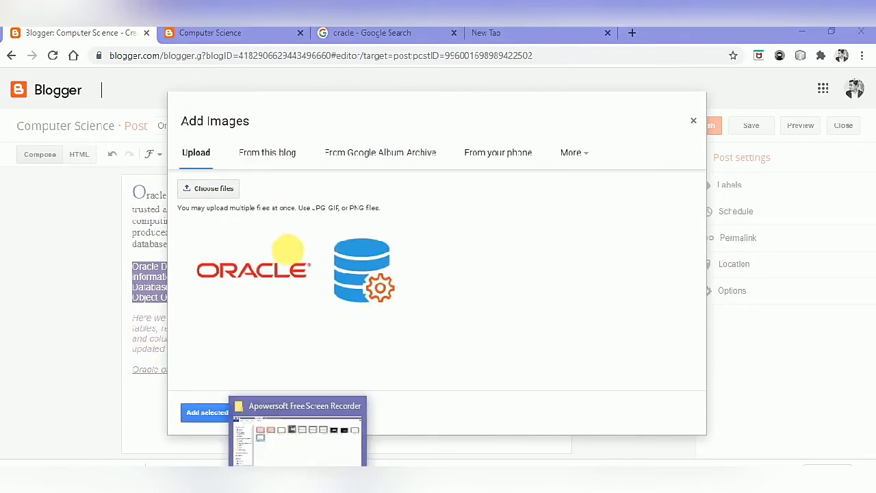
pyautogui.click(213, 414)
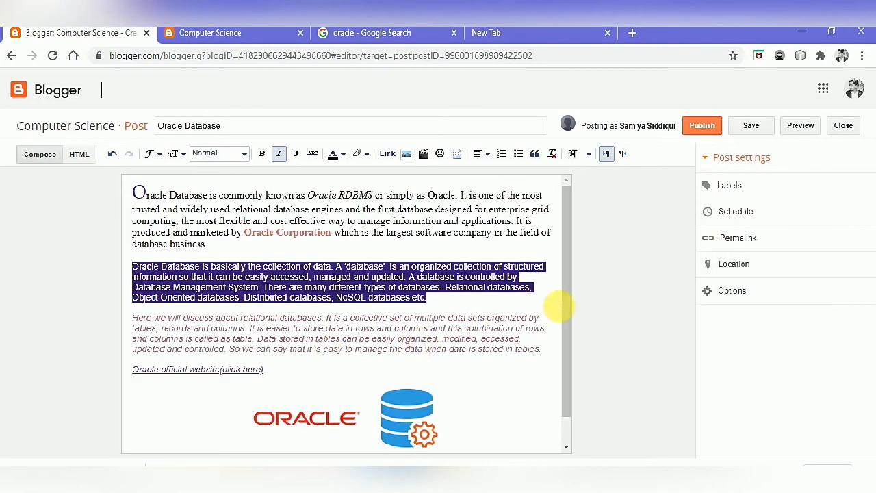
pyautogui.moveTo(568, 301); pyautogui.dragTo(568, 358)
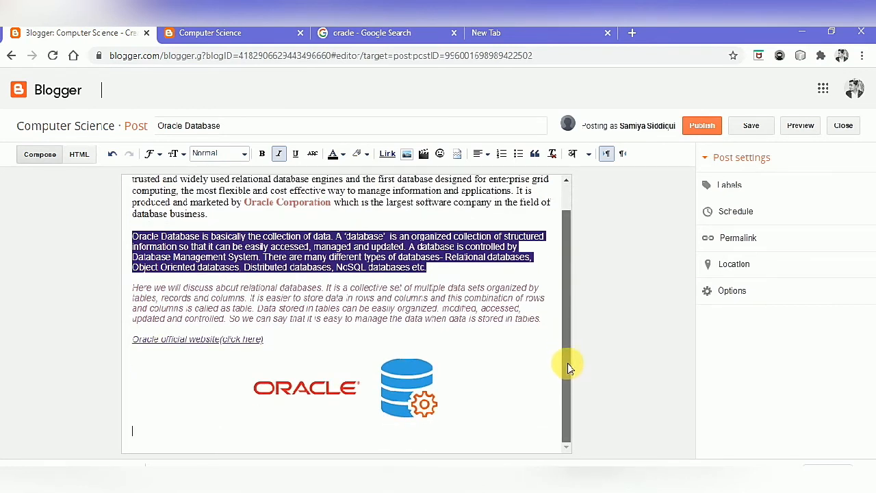
# Step: Try the oracle image at small, large and X-Large size and return it to medium size with centre alignment
pyautogui.click(333, 392)
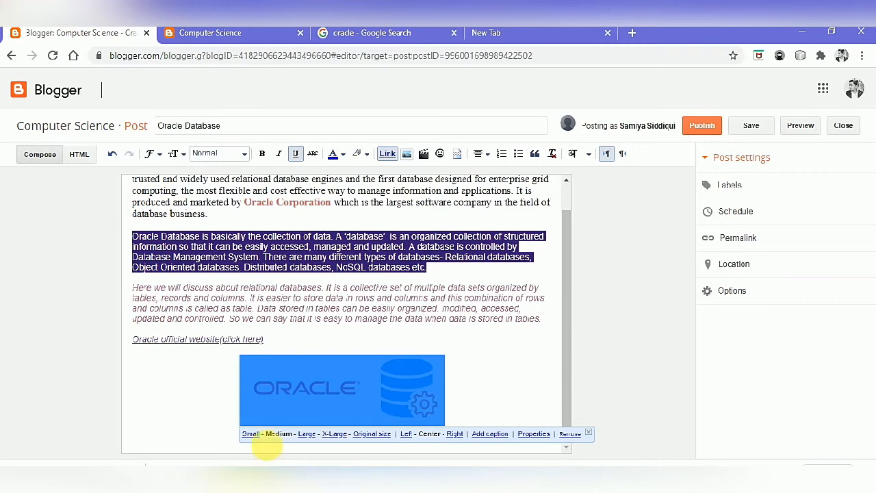
pyautogui.click(251, 434)
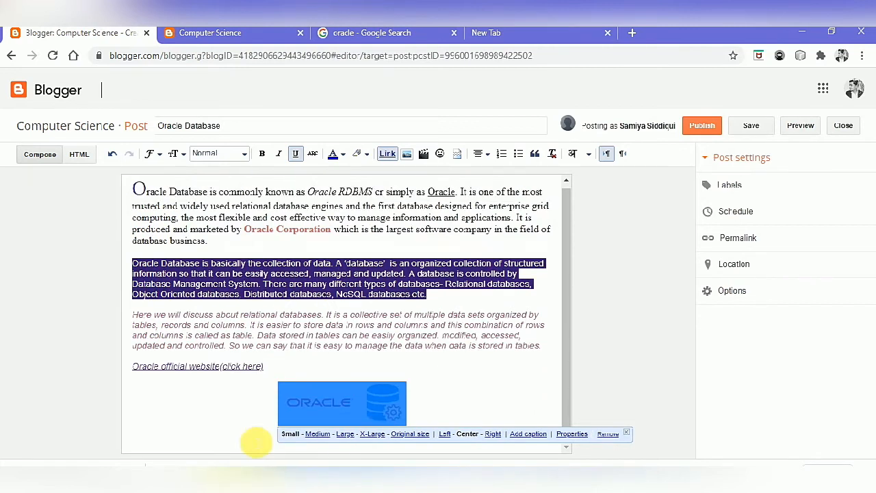
pyautogui.click(320, 434)
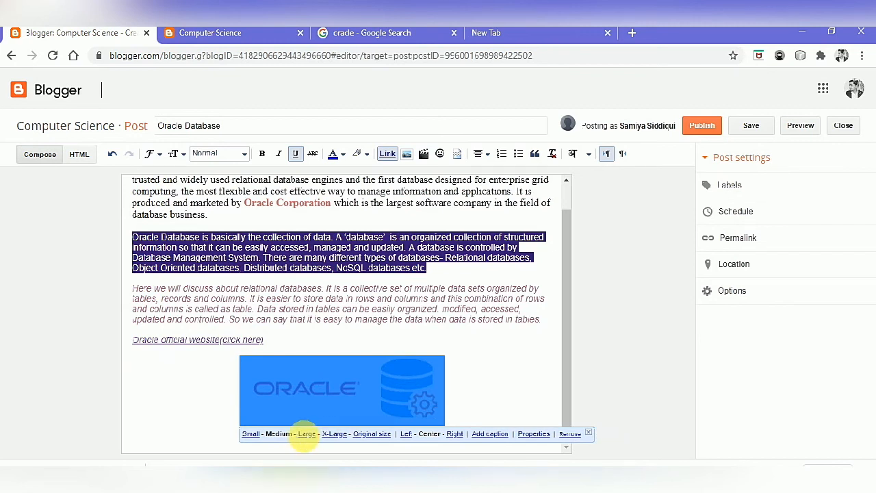
pyautogui.click(308, 434)
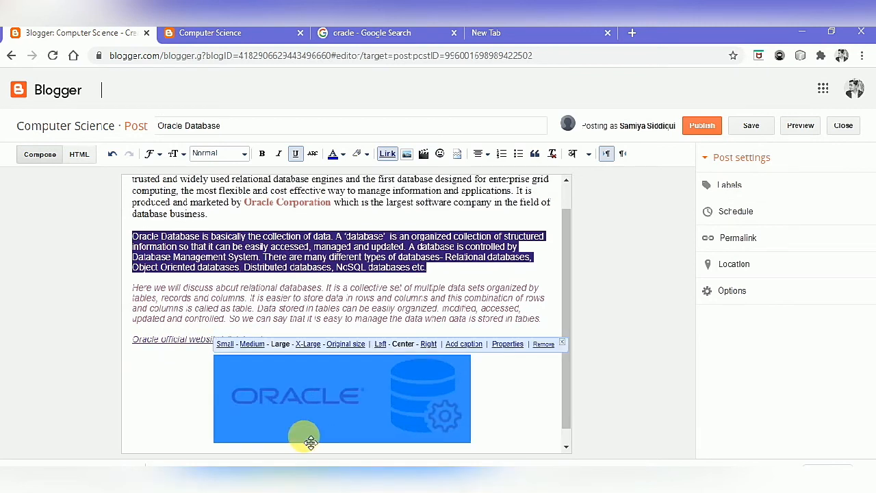
pyautogui.click(308, 344)
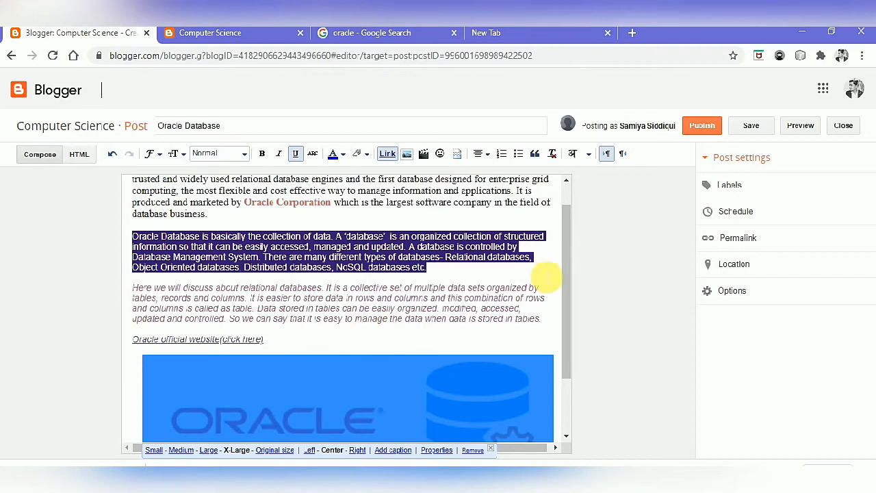
pyautogui.moveTo(569, 268); pyautogui.dragTo(580, 377)
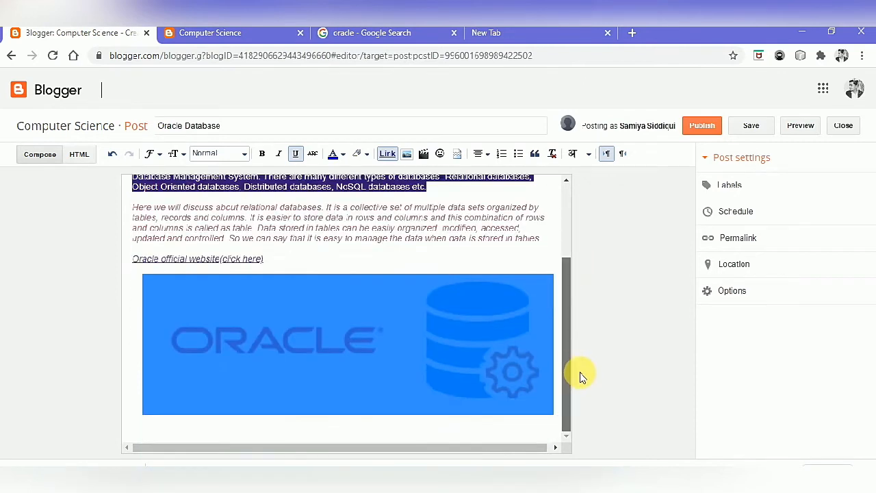
pyautogui.click(299, 404)
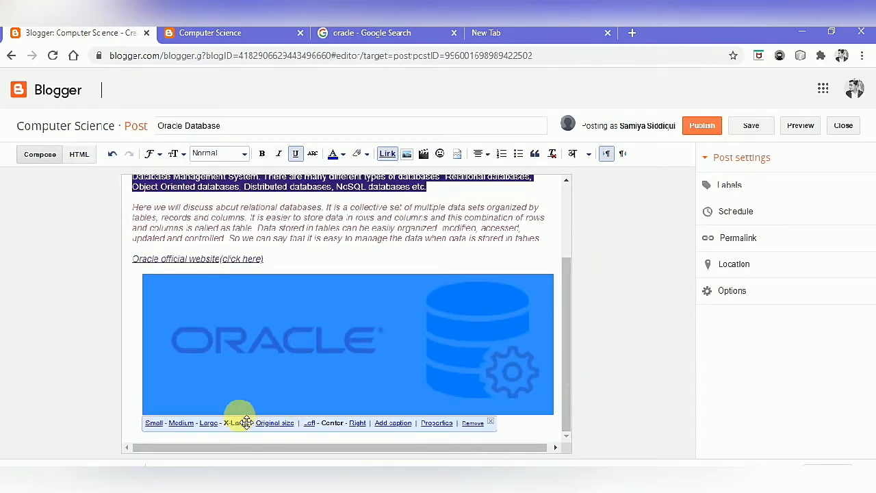
pyautogui.click(192, 423)
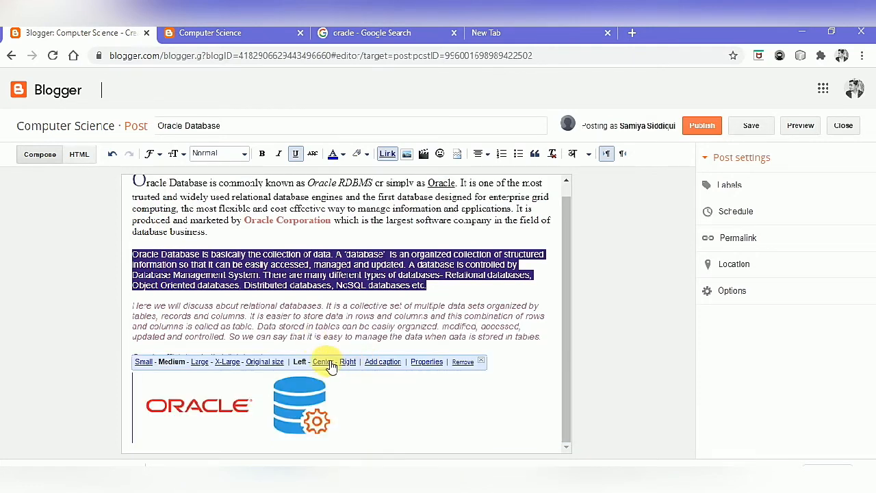
pyautogui.click(320, 362)
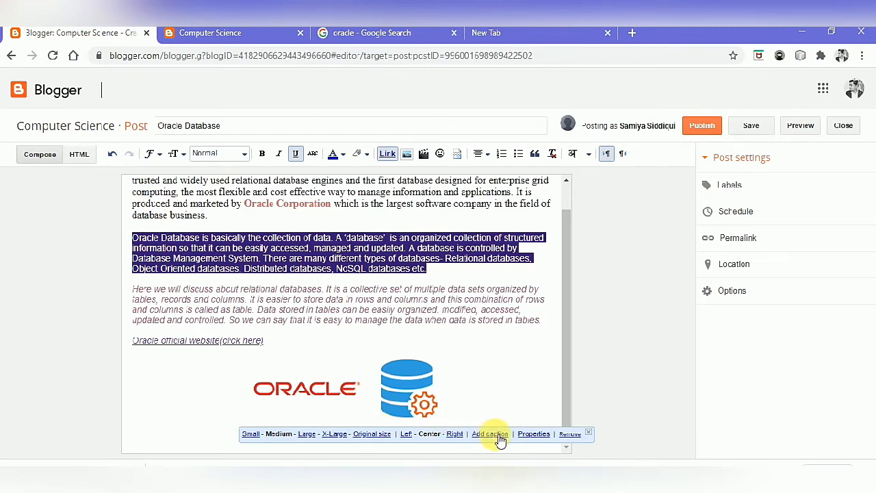
# Step: Look at the title text and alt text options in the oracle image's properties and close them unchanged
pyautogui.click(534, 435)
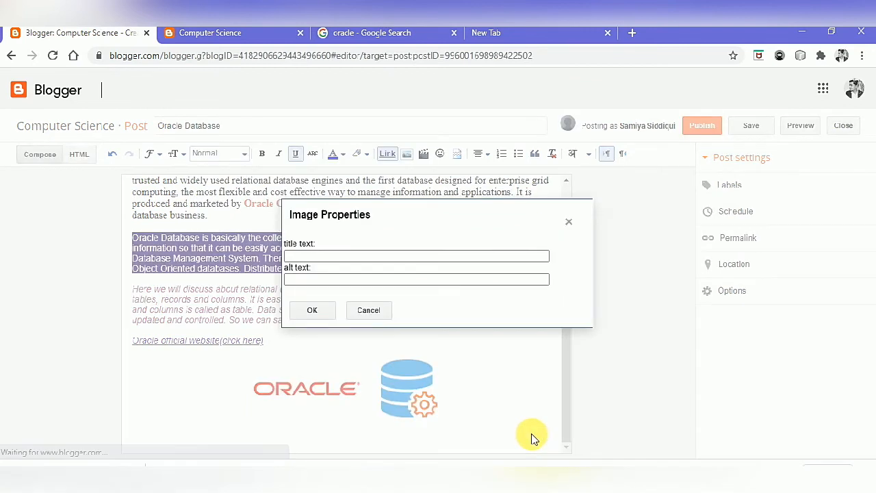
pyautogui.click(348, 281)
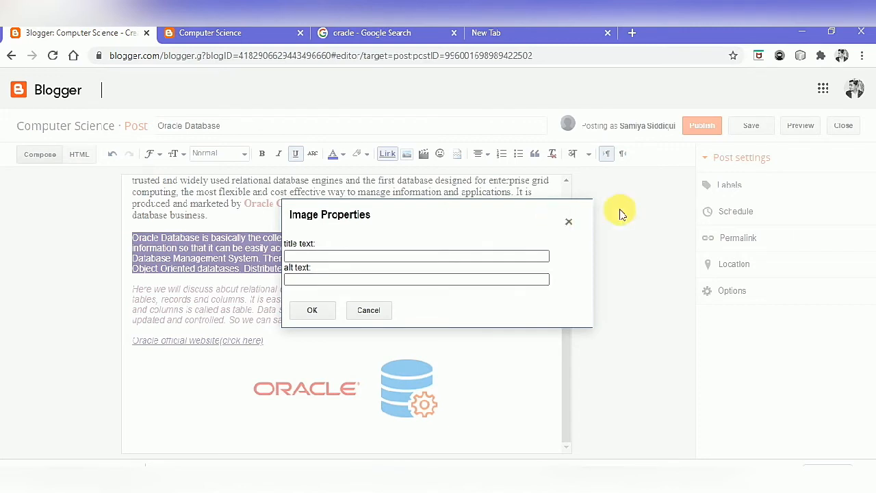
pyautogui.click(569, 223)
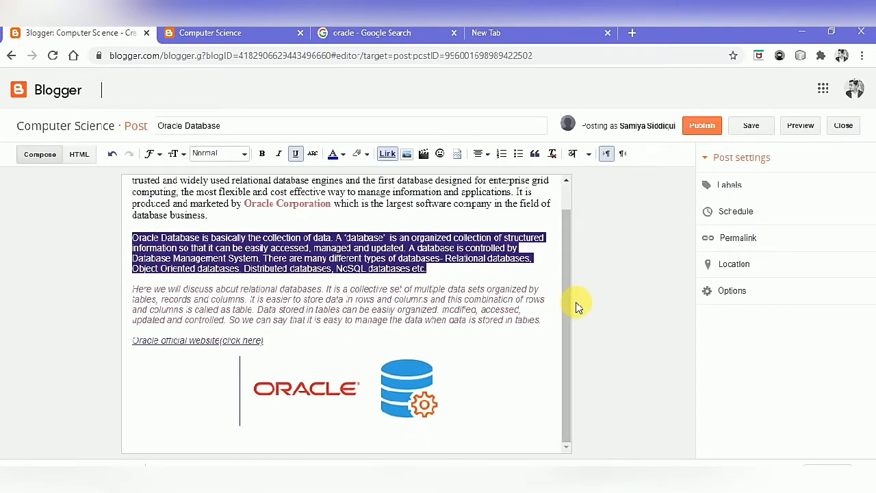
# Step: Open the YouTube video search for the spot after the oracle image and copy the installation video's share link from YouTube
pyautogui.click(519, 409)
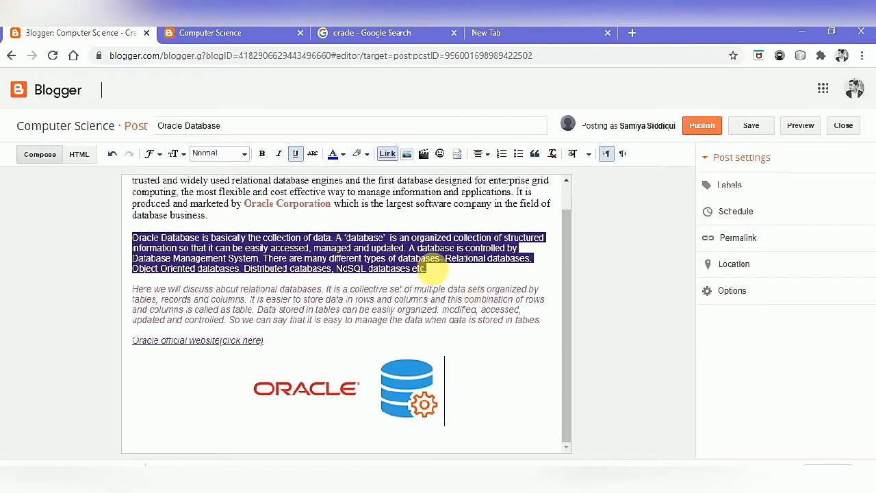
pyautogui.click(428, 154)
pyautogui.moveTo(361, 481)
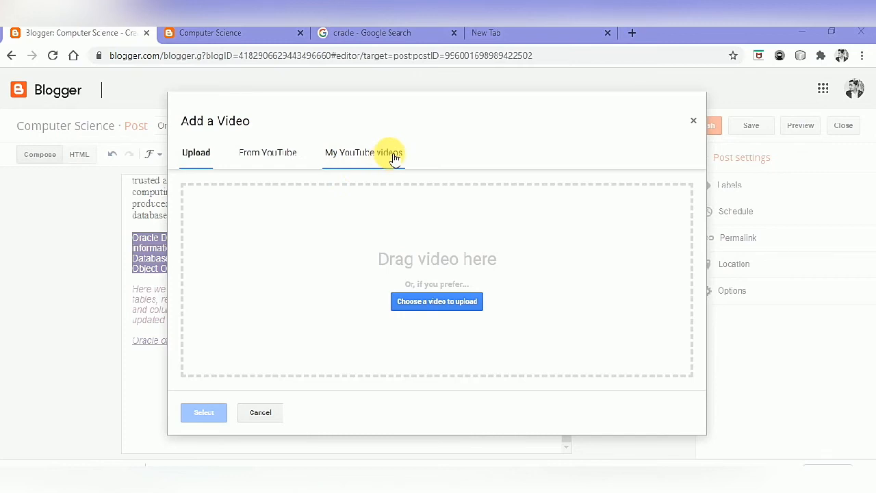
pyautogui.click(287, 156)
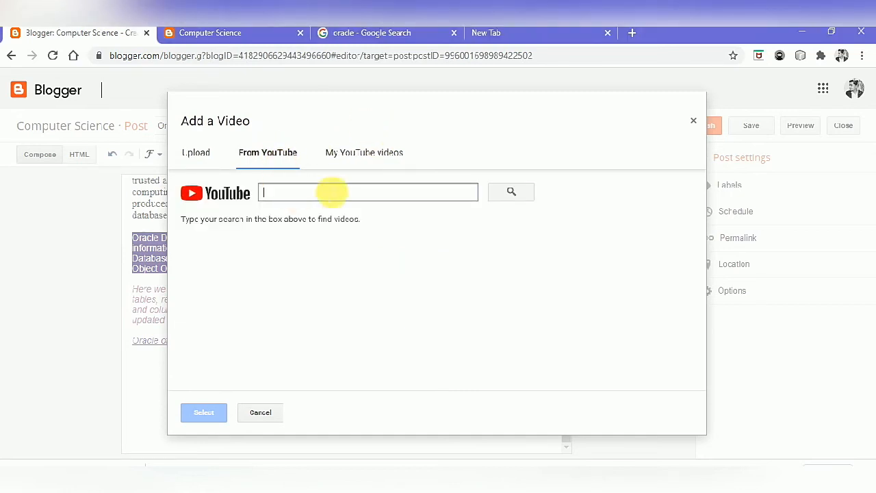
pyautogui.click(363, 190)
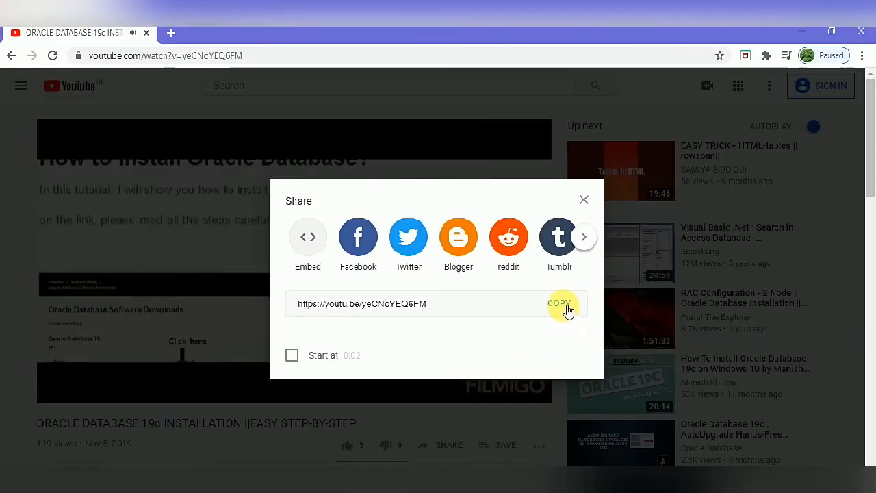
pyautogui.click(559, 303)
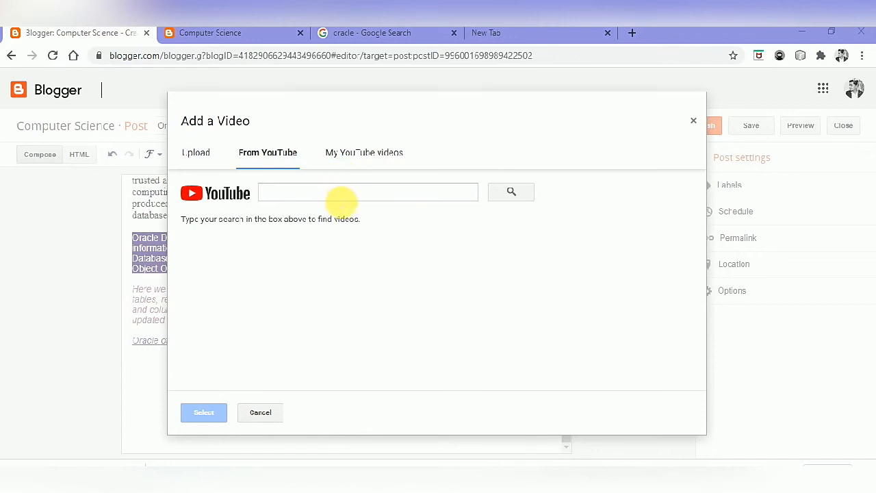
pyautogui.click(341, 198)
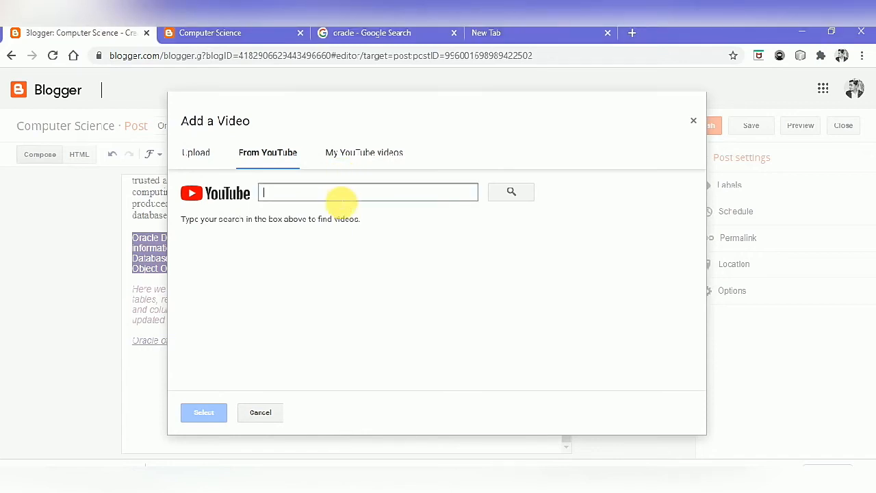
pyautogui.hotkey('ctrl', 'v')
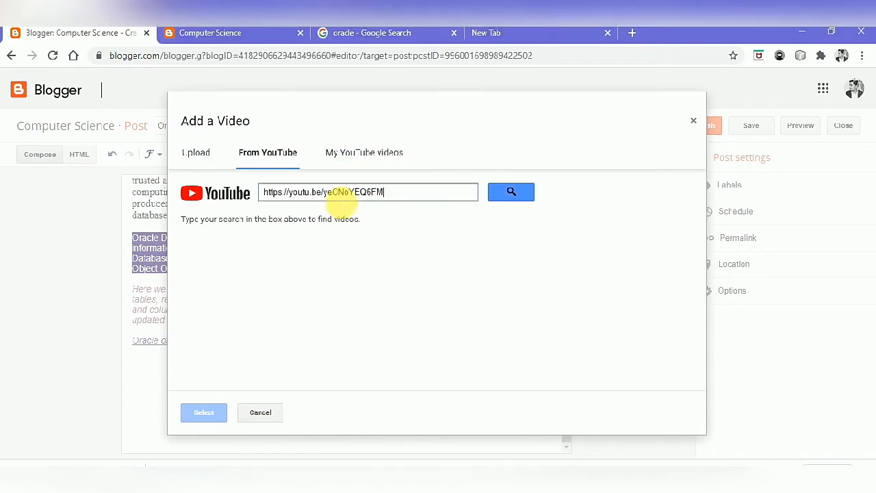
pyautogui.click(526, 197)
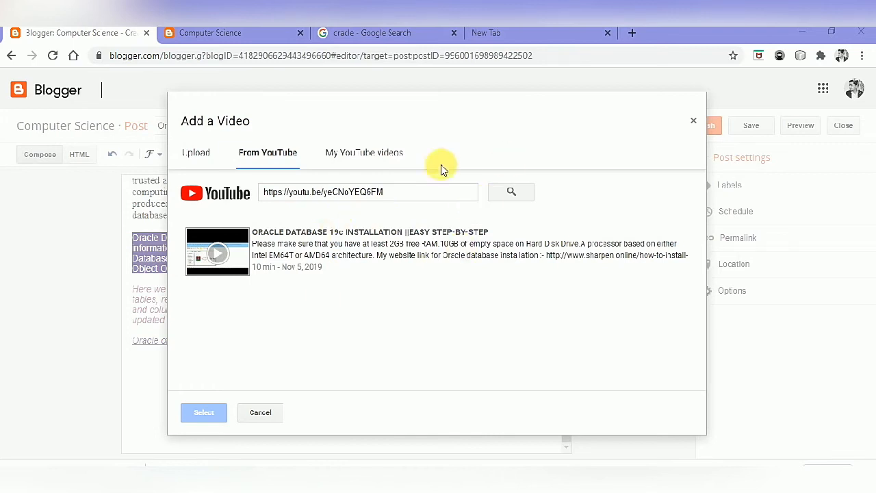
pyautogui.click(387, 248)
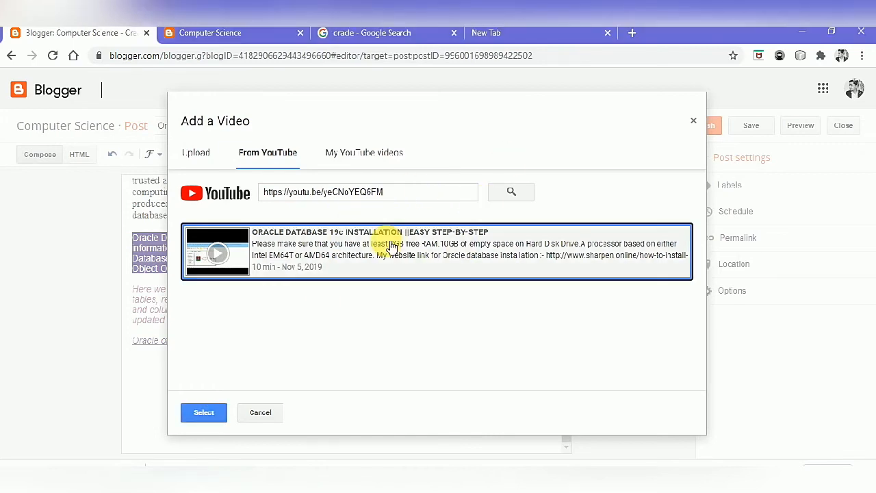
pyautogui.click(204, 413)
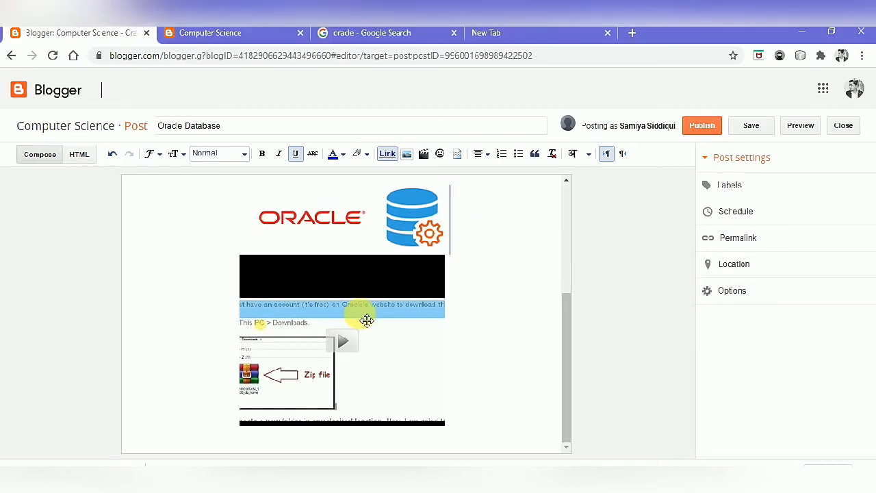
# Step: Add blank lines between the oracle image and the video and write the heading "ORACLE DATABASE INSTALLATION" above the video
pyautogui.click(368, 379)
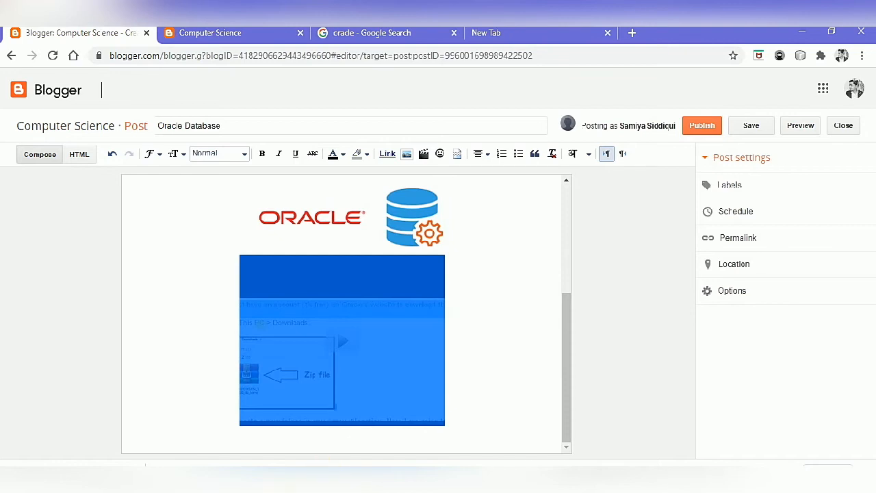
pyautogui.hotkey('ctrl', 'z')
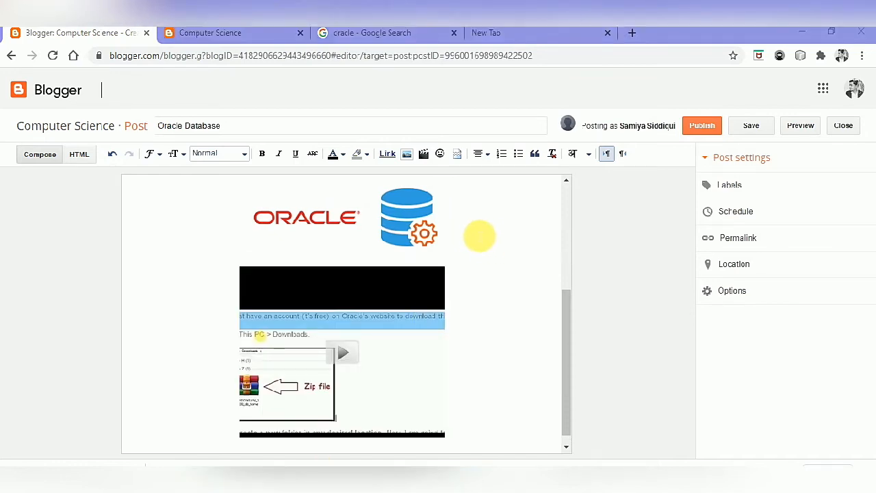
pyautogui.click(480, 236)
pyautogui.press('Return')
pyautogui.press('Return')
pyautogui.press('Return')
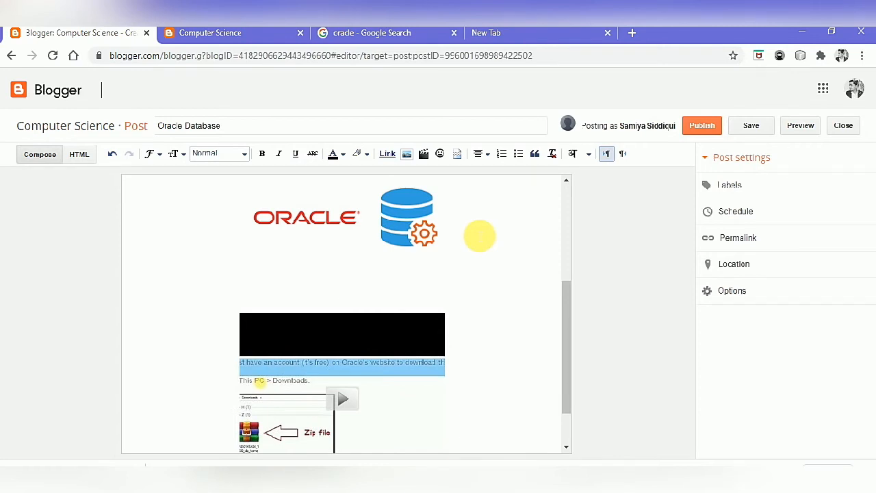
pyautogui.write('ORACLE DATABASE ')
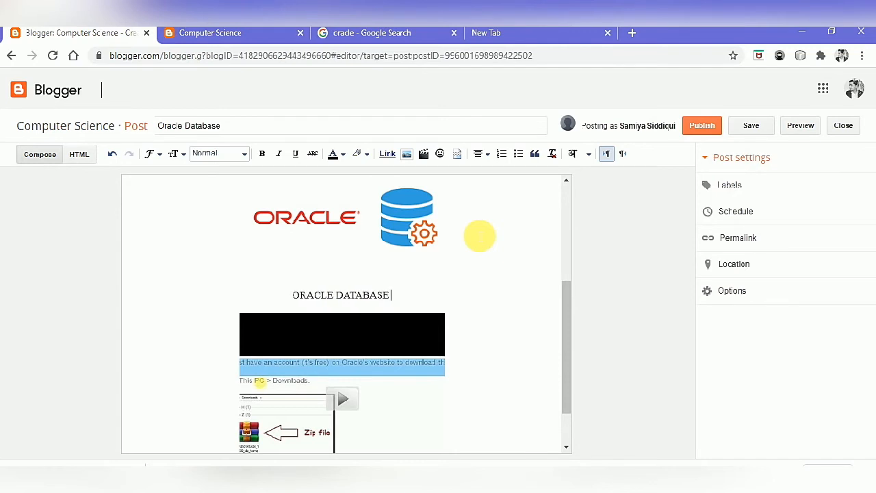
pyautogui.write('INSTALLA')
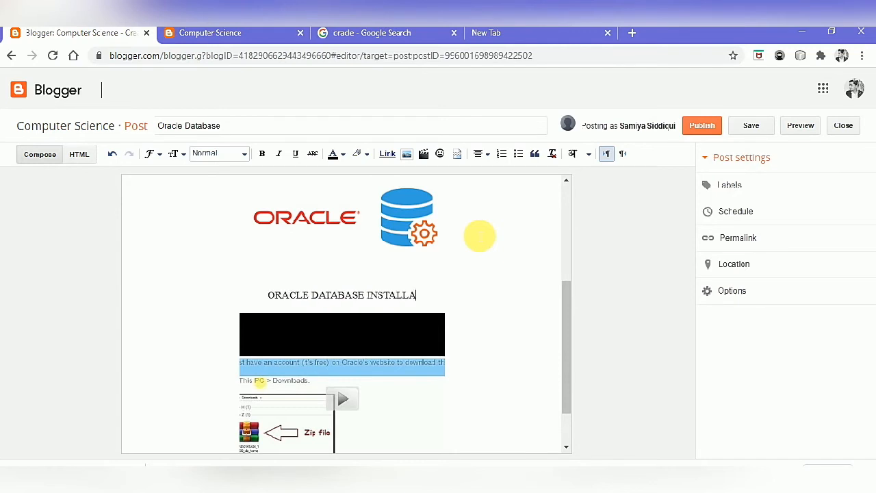
pyautogui.write('TION')
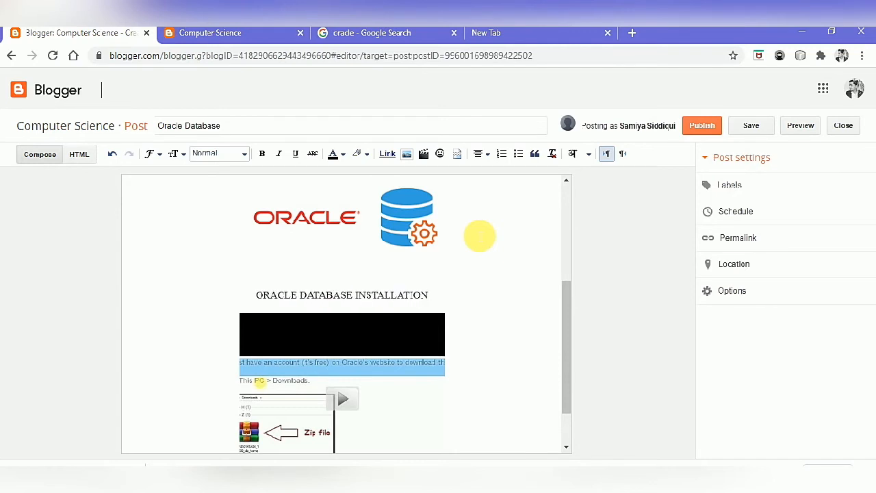
# Step: Set the text size of the whole "ORACLE DATABASE INSTALLATION" heading to Large
pyautogui.hotkey('shift', 'Left')
pyautogui.hotkey('shift', 'Left')
pyautogui.hotkey('shift', 'Left')
pyautogui.hotkey('shift', 'Left')
pyautogui.hotkey('shift', 'Left')
pyautogui.hotkey('shift', 'Left')
pyautogui.hotkey('shift', 'Left')
pyautogui.hotkey('shift', 'Left')
pyautogui.hotkey('shift', 'Left')
pyautogui.hotkey('shift', 'Left')
pyautogui.hotkey('shift', 'Left')
pyautogui.hotkey('shift', 'Left')
pyautogui.hotkey('shift', 'Left')
pyautogui.hotkey('shift', 'Left')
pyautogui.hotkey('shift', 'Left')
pyautogui.hotkey('shift', 'Left')
pyautogui.hotkey('shift', 'Left')
pyautogui.hotkey('shift', 'Left')
pyautogui.hotkey('shift', 'Left')
pyautogui.hotkey('shift', 'Left')
pyautogui.hotkey('shift', 'Up')
pyautogui.hotkey('shift', 'Up')
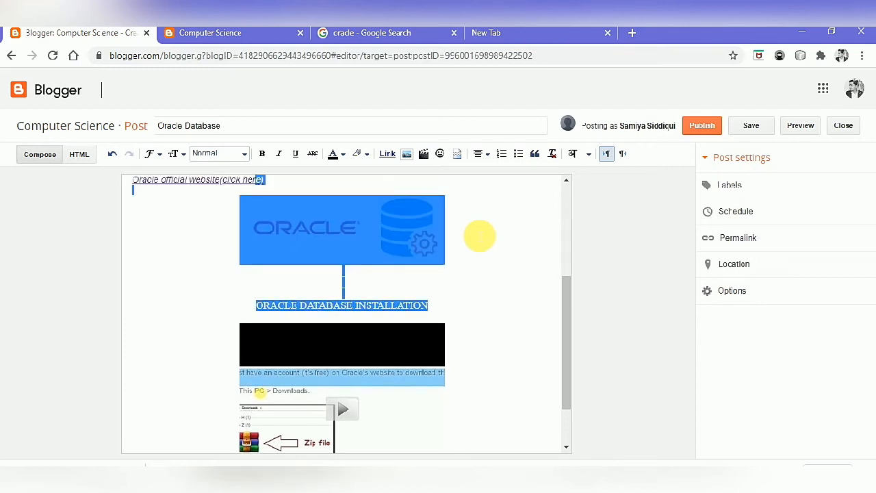
pyautogui.hotkey('shift', 'Down')
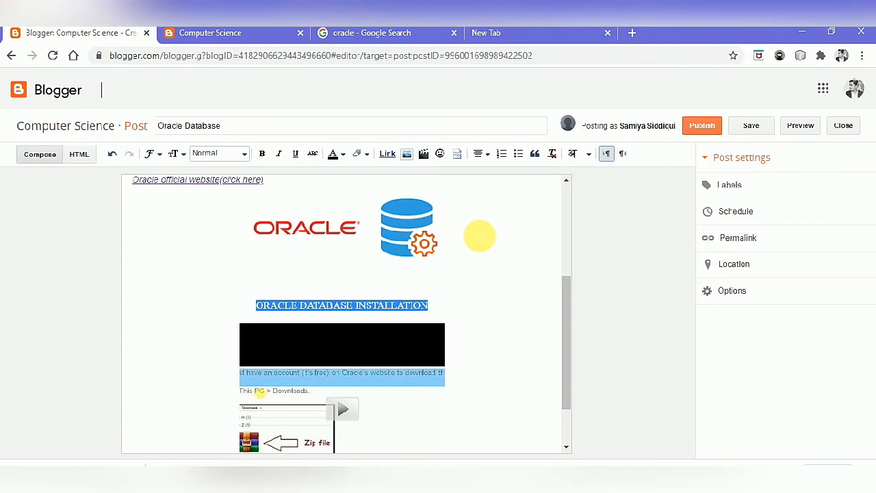
pyautogui.click(181, 156)
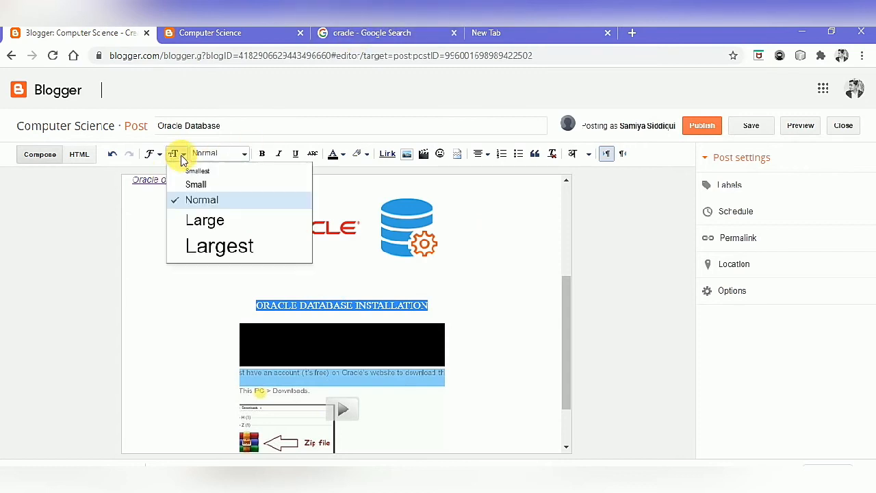
pyautogui.click(200, 224)
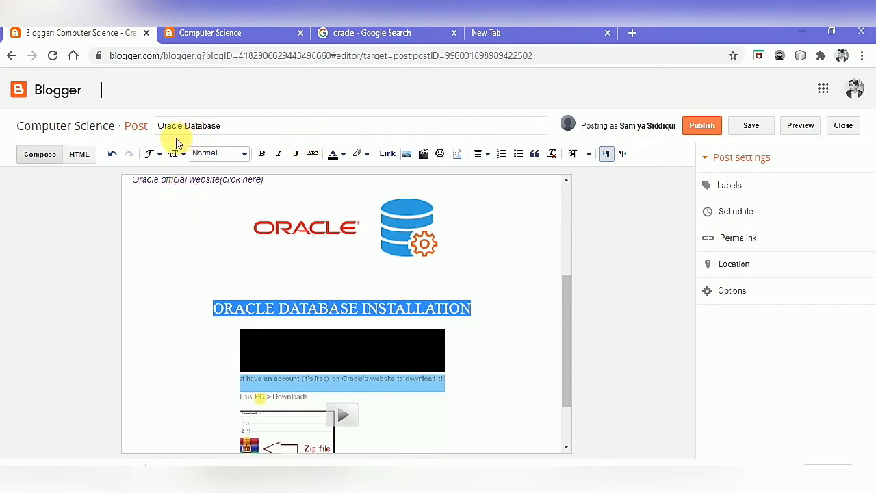
# Step: Change the font of the "ORACLE DATABASE INSTALLATION" heading to Helvetica and make it bold
pyautogui.click(161, 155)
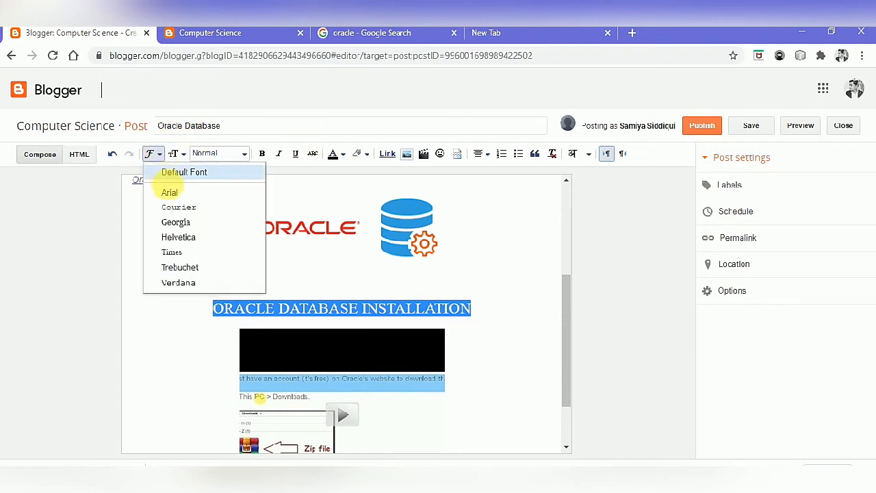
pyautogui.click(178, 237)
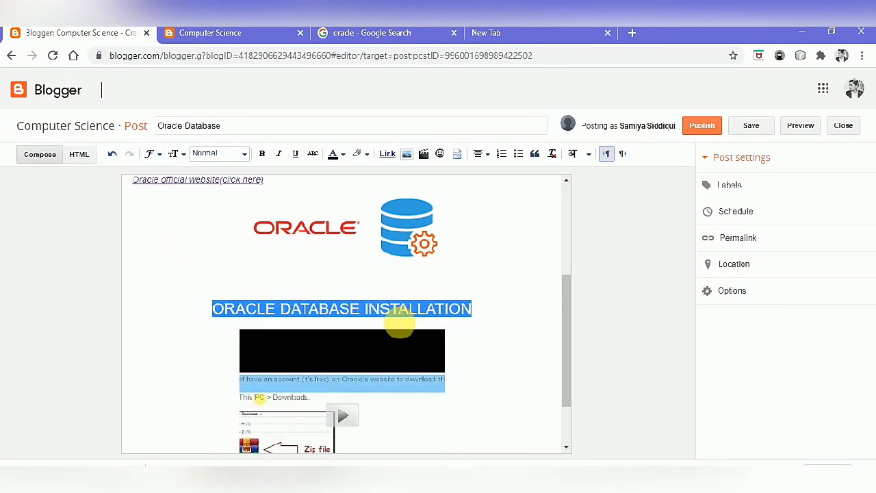
pyautogui.click(262, 154)
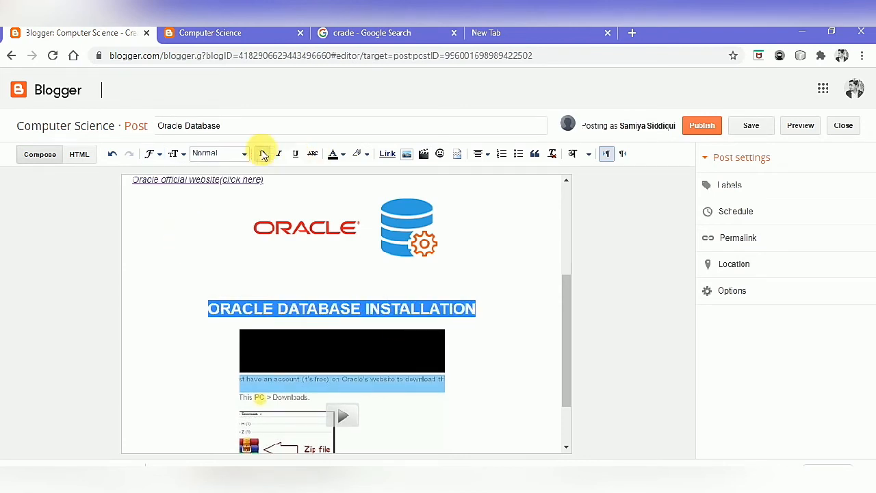
# Step: Underline the "ORACLE DATABASE INSTALLATION" heading and set its text colour to dark purple
pyautogui.click(295, 153)
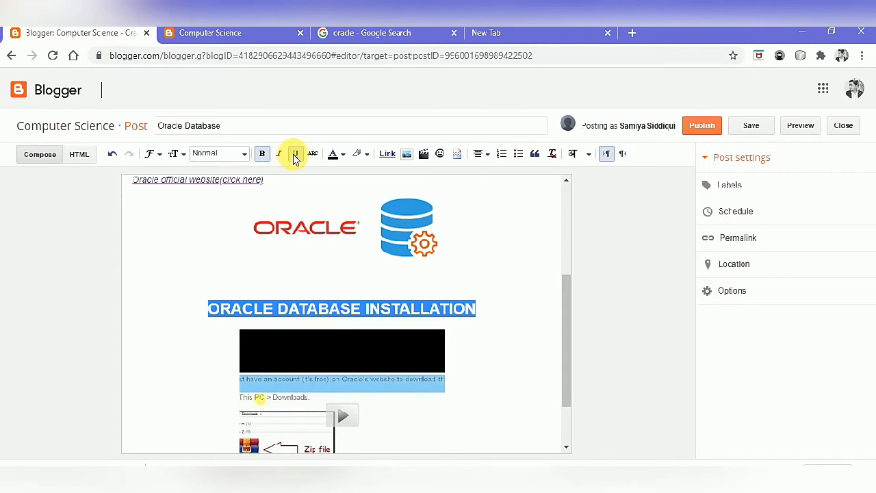
pyautogui.click(342, 153)
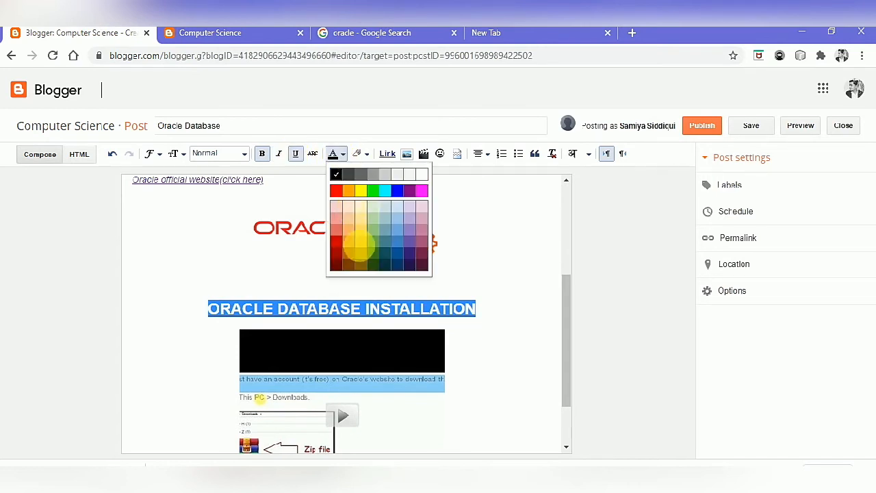
pyautogui.click(410, 257)
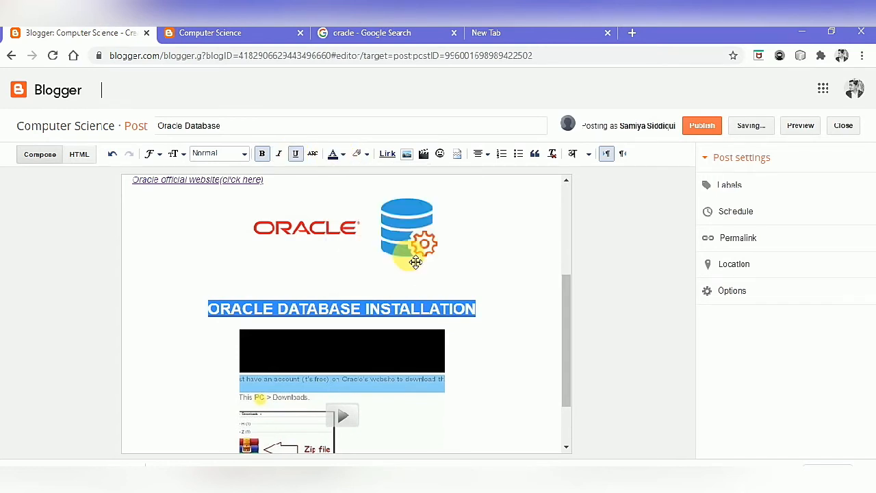
pyautogui.click(490, 320)
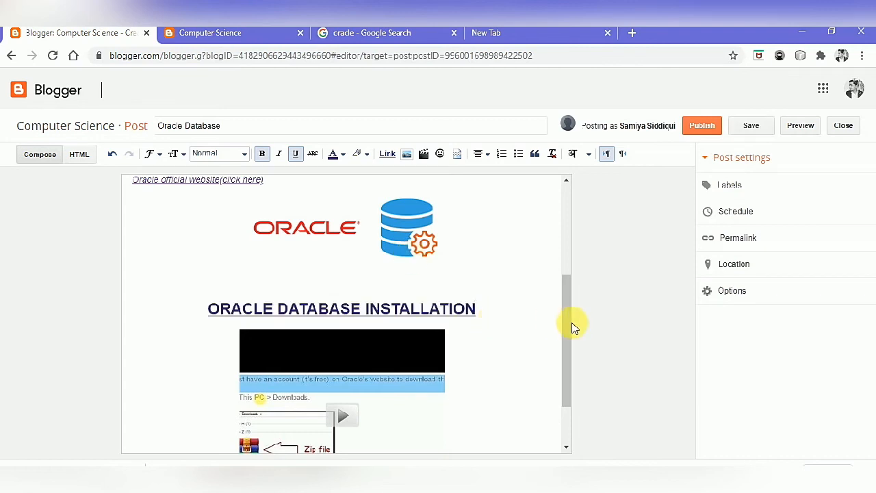
# Step: Browse the special characters available for the post, covering Emoji (People and Emotions; Animals, Plants and Food) and Number
pyautogui.moveTo(567, 324); pyautogui.dragTo(561, 390)
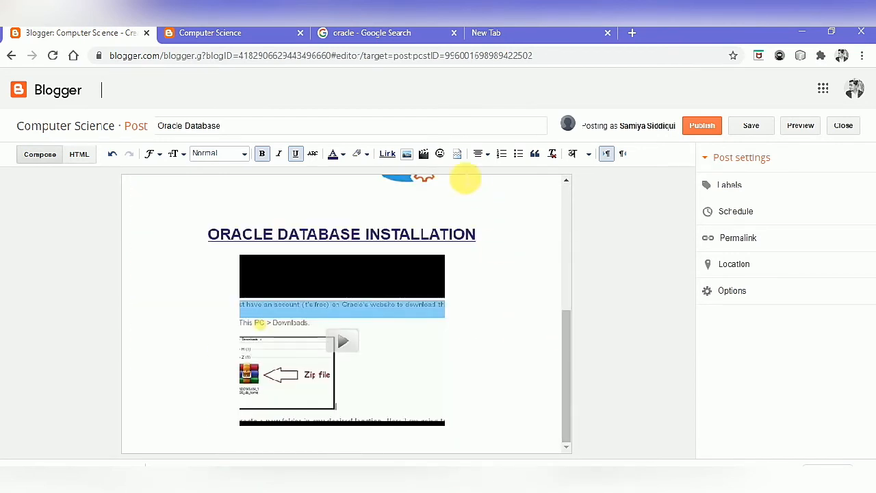
pyautogui.click(441, 155)
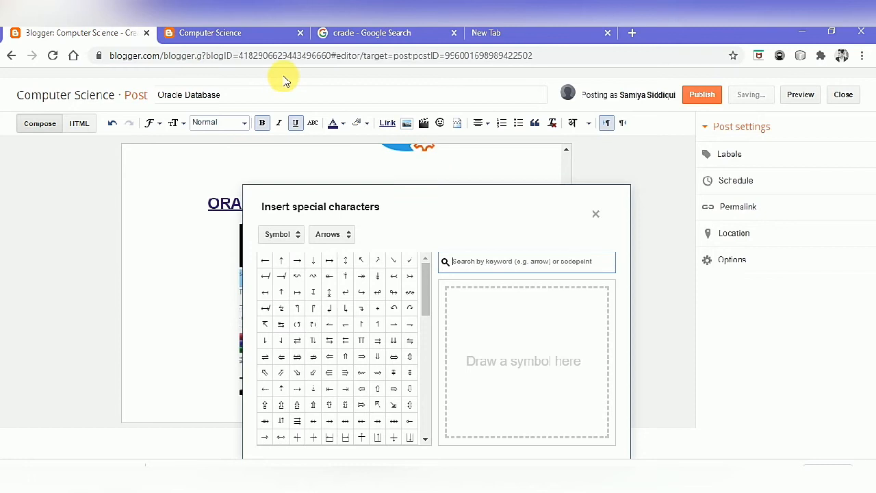
pyautogui.click(297, 234)
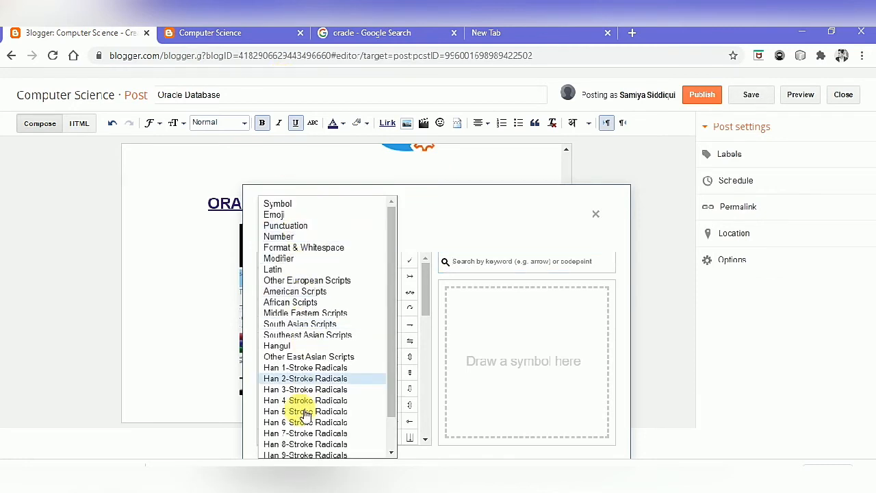
pyautogui.click(304, 218)
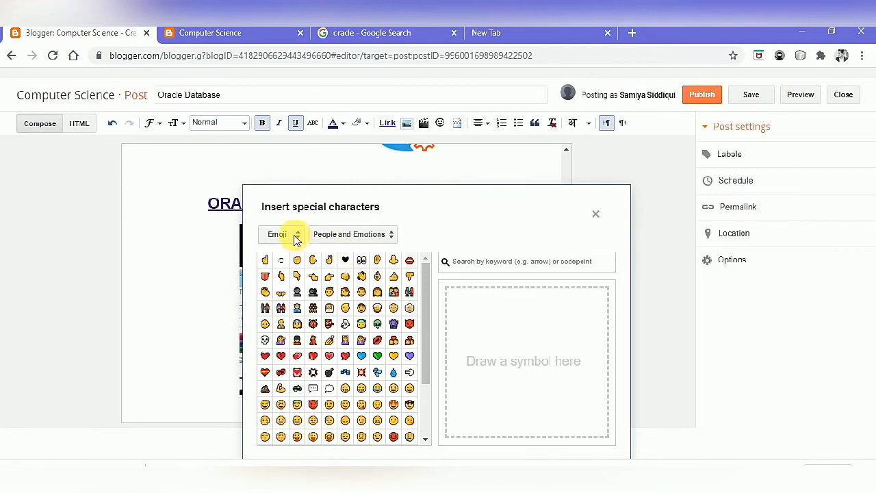
pyautogui.moveTo(428, 307); pyautogui.dragTo(416, 283)
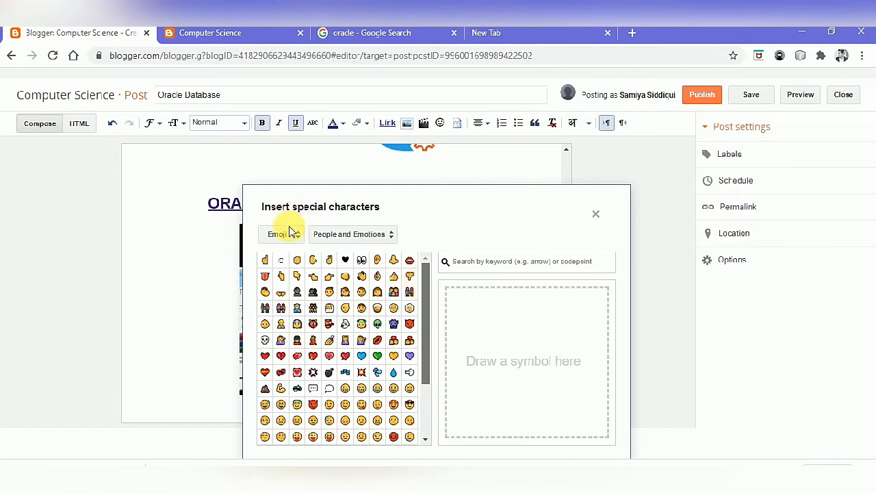
pyautogui.click(393, 235)
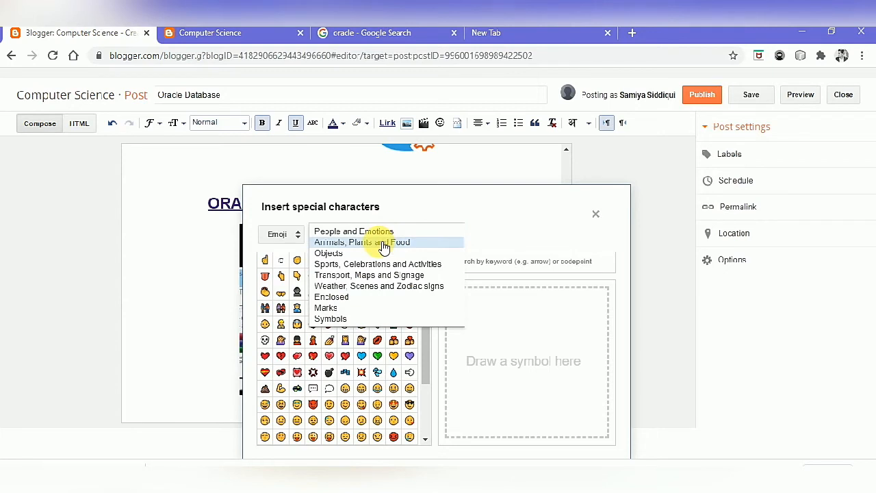
pyautogui.click(380, 243)
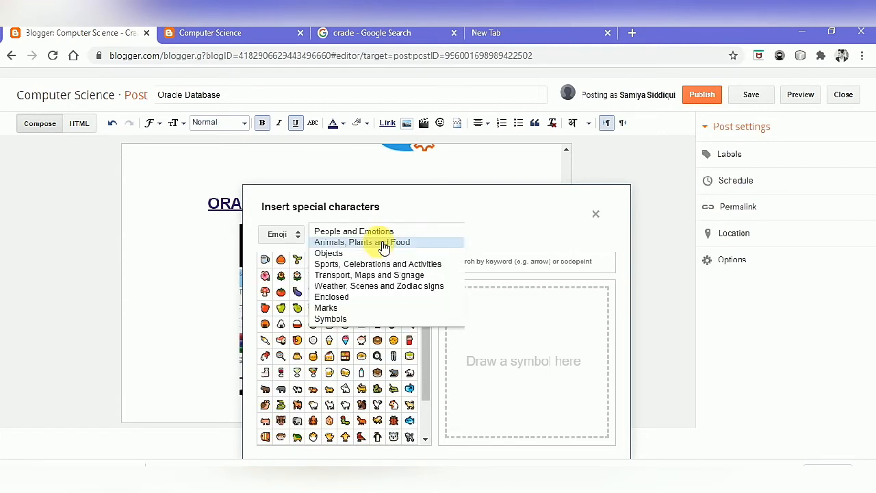
pyautogui.click(383, 245)
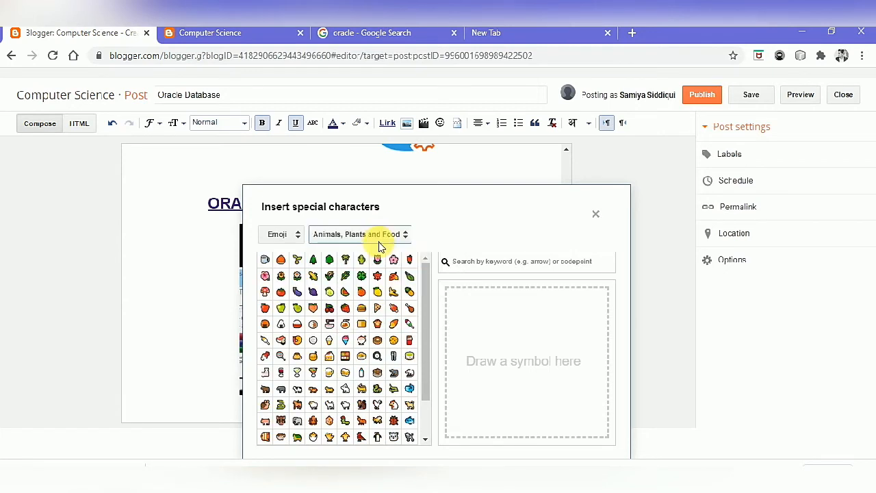
pyautogui.click(299, 243)
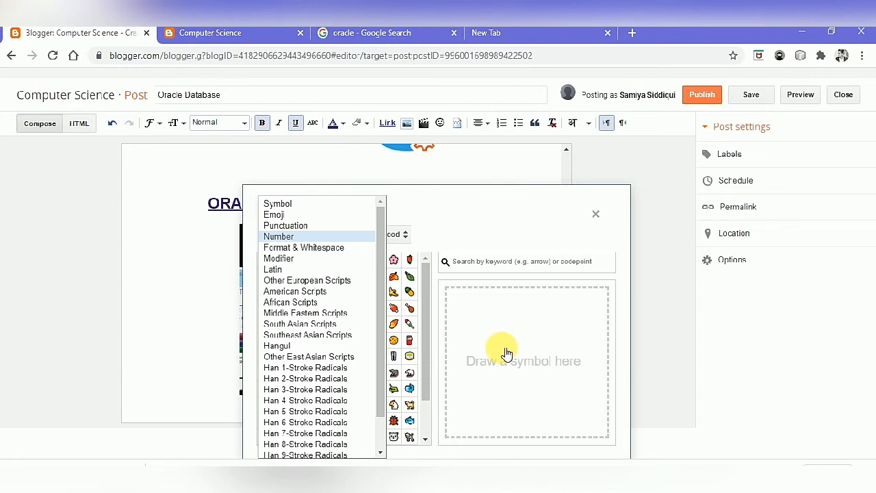
pyautogui.click(308, 236)
pyautogui.click(315, 236)
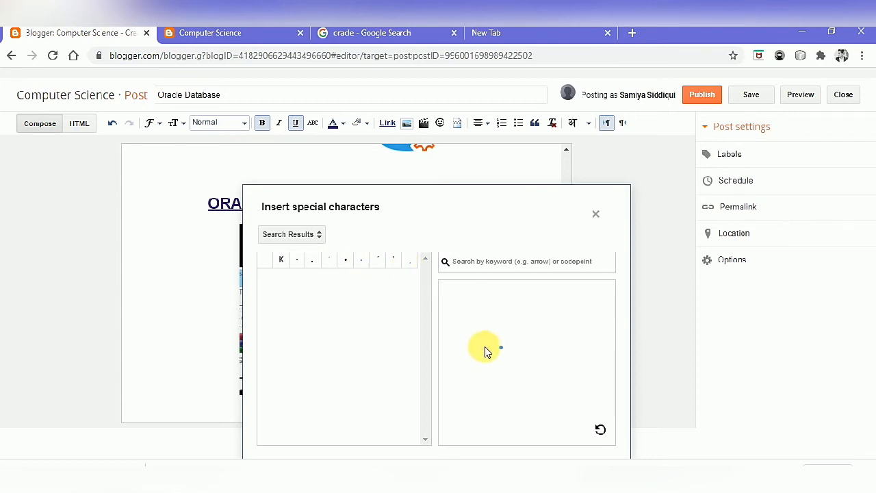
# Step: Search for special characters by sketching a λ, a π and a slanted line, and return to the character categories
pyautogui.moveTo(513, 327)
pyautogui.mouseDown()
pyautogui.moveTo(524, 319)
pyautogui.moveTo(557, 363)
pyautogui.moveTo(528, 362)
pyautogui.moveTo(527, 370)
pyautogui.mouseUp()
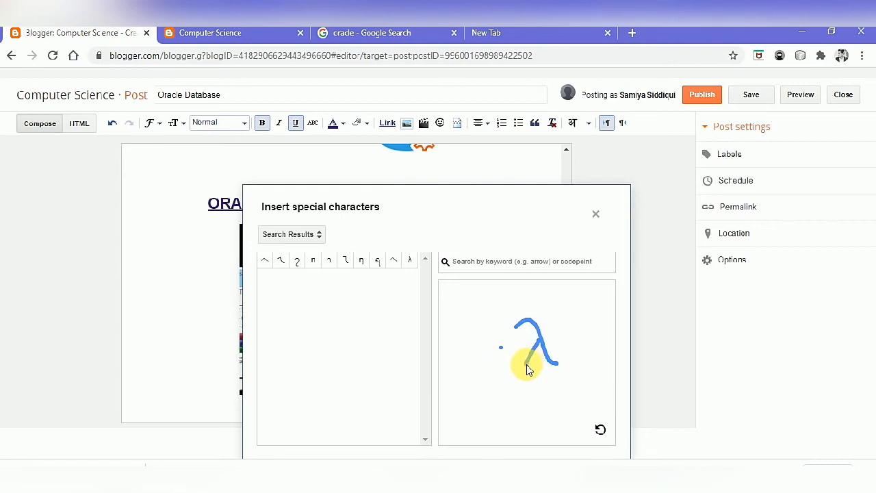
pyautogui.click(284, 262)
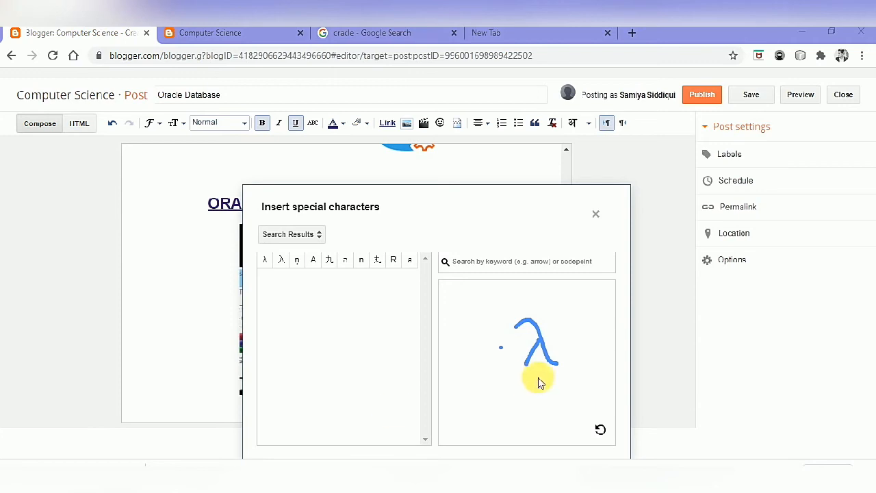
pyautogui.moveTo(483, 361)
pyautogui.mouseDown()
pyautogui.moveTo(520, 372)
pyautogui.moveTo(479, 387)
pyautogui.moveTo(478, 398)
pyautogui.mouseUp()
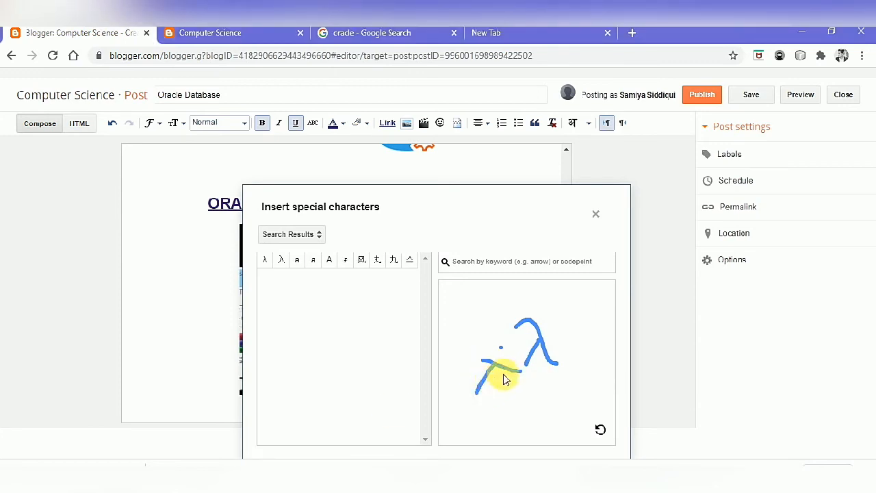
pyautogui.moveTo(507, 372); pyautogui.dragTo(511, 394)
pyautogui.moveTo(541, 391); pyautogui.dragTo(602, 356)
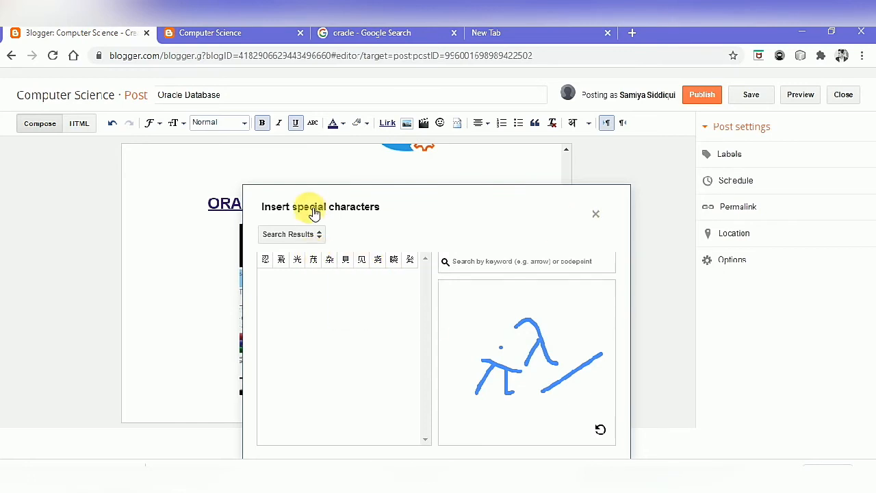
pyautogui.click(319, 236)
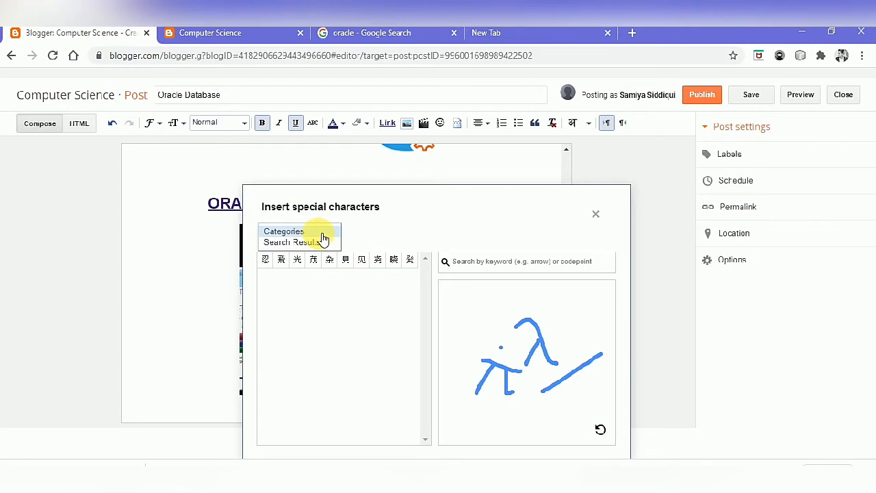
pyautogui.click(284, 231)
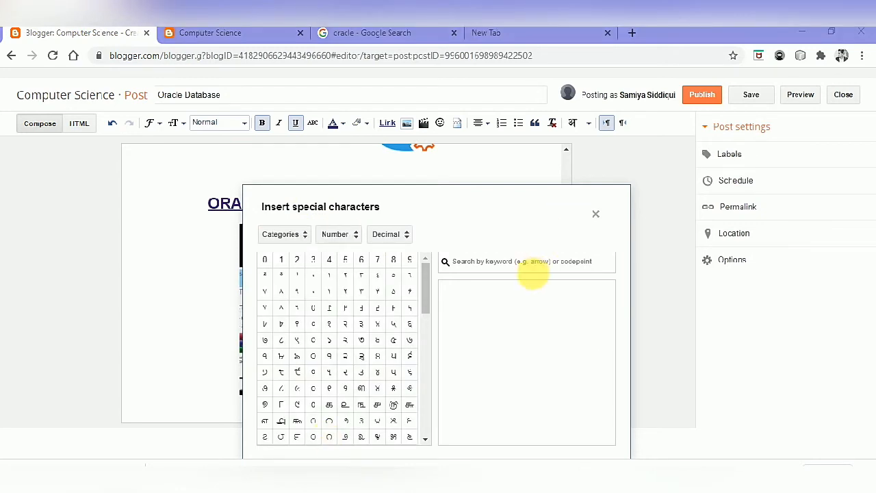
# Step: Search the special characters for "emoji" and return to the character categories
pyautogui.click(541, 269)
pyautogui.write('em')
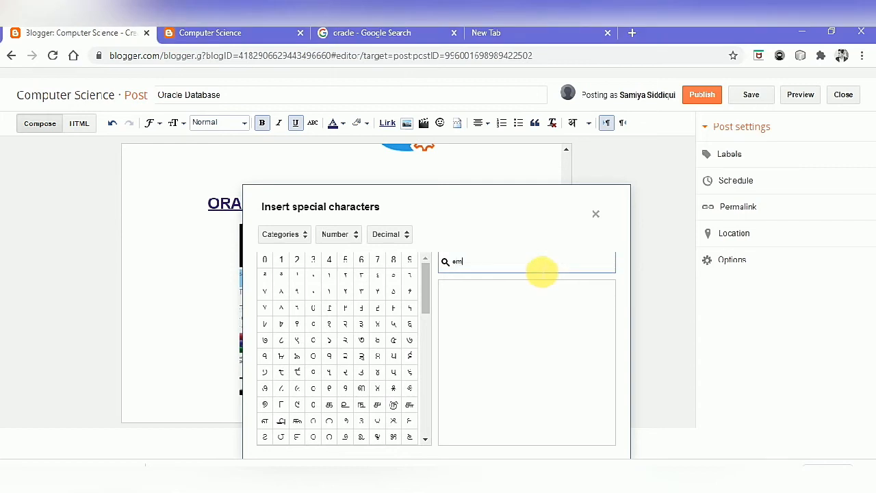
pyautogui.write('oji')
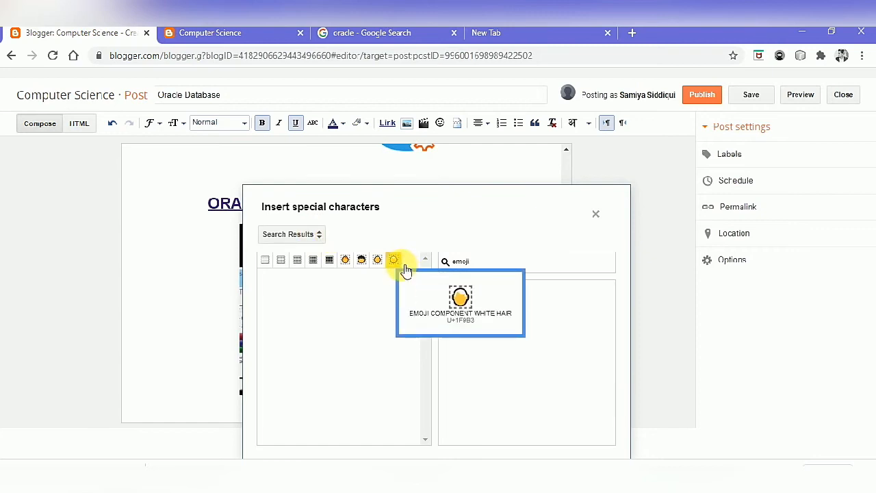
pyautogui.click(318, 235)
pyautogui.click(317, 236)
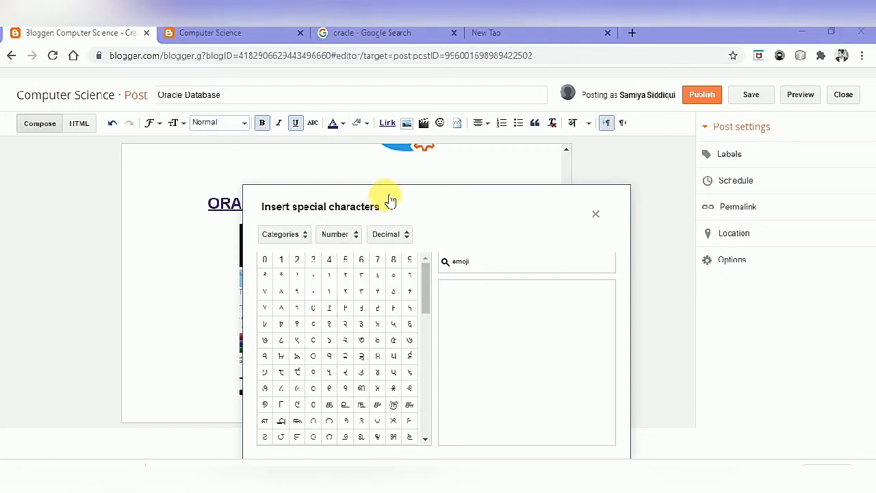
# Step: Insert the smiling face with smiling eyes emoji from People and Emotions at the end of the "ORACLE DATABASE INSTALLATION" heading
pyautogui.click(358, 234)
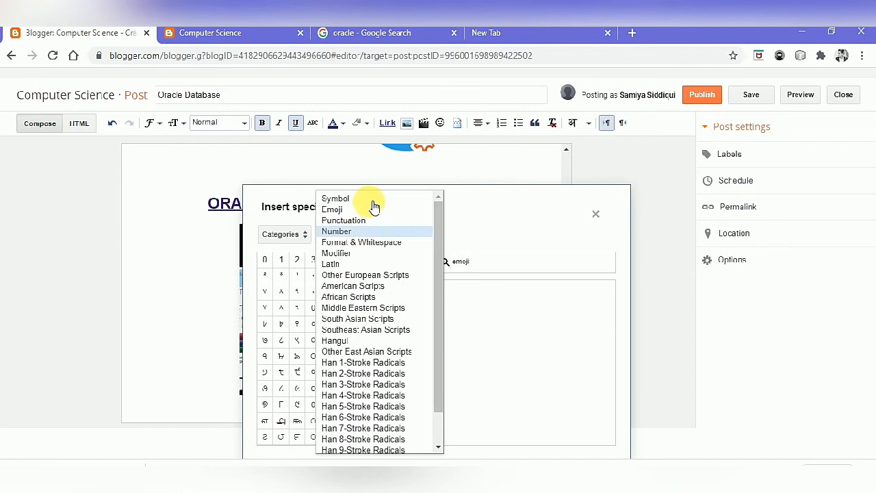
pyautogui.click(374, 211)
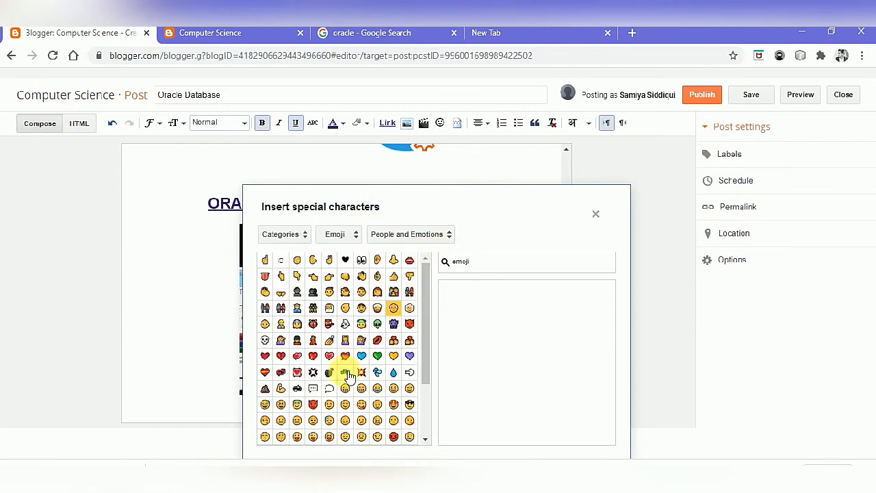
pyautogui.moveTo(426, 366); pyautogui.dragTo(426, 416)
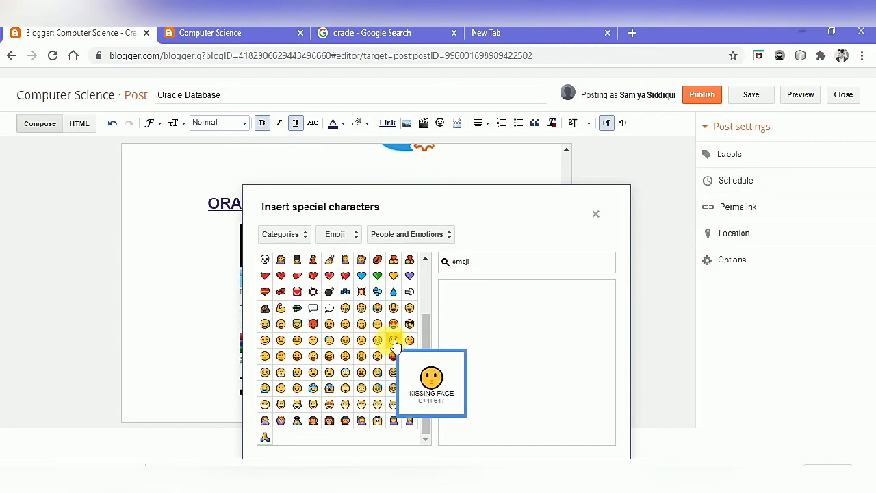
pyautogui.click(350, 324)
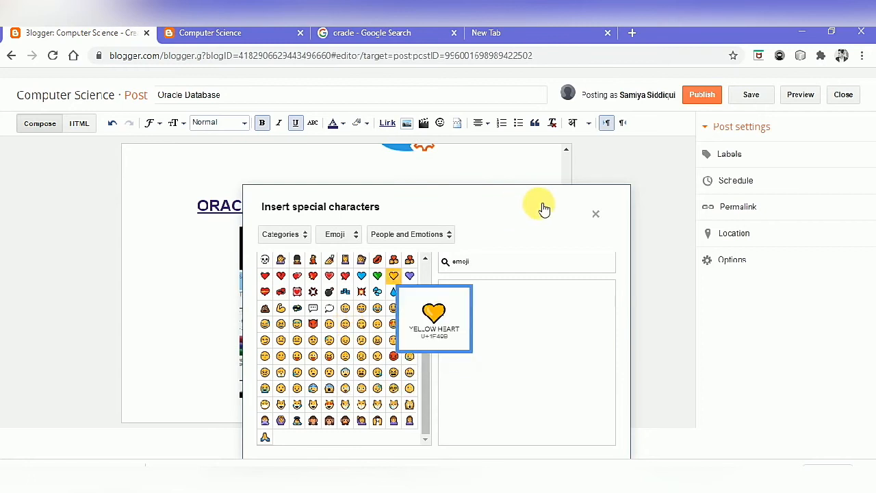
pyautogui.click(597, 215)
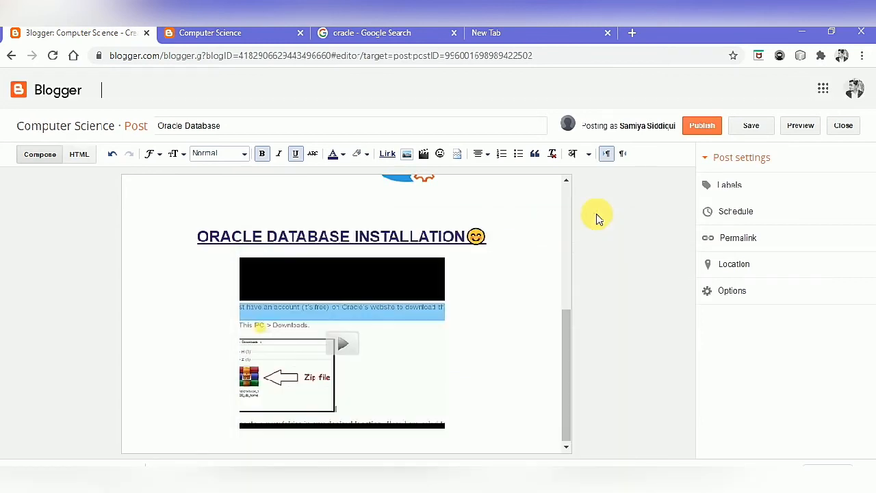
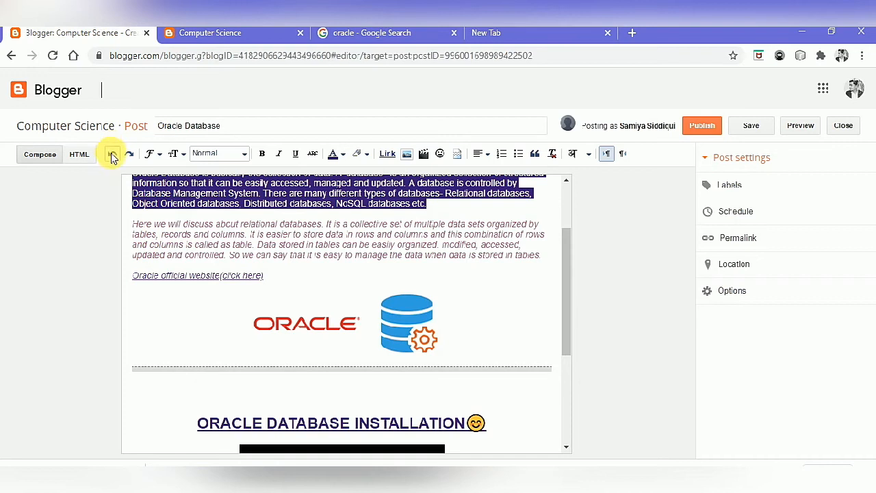
# Step: Undo the placement of the jump break between the oracle image and the "ORACLE DATABASE INSTALLATION" heading
pyautogui.click(113, 152)
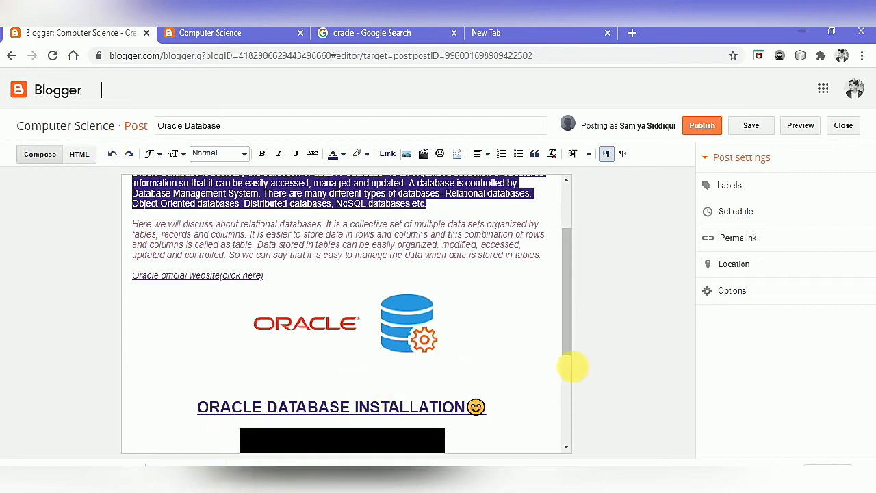
pyautogui.scroll(-3, 567, 332)
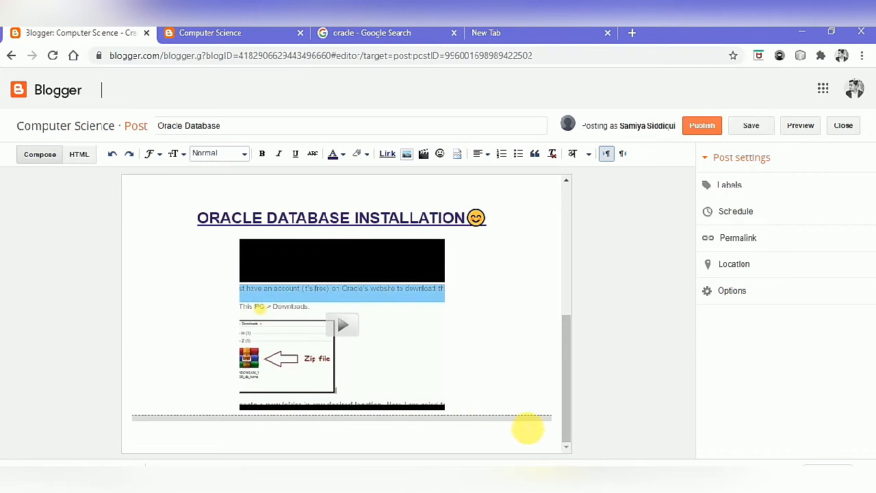
# Step: Add a "CREATE TABLE STATEMENT IN ORACLE DATABASE" section with its description and the CREATE TABLE table_name syntax below the jump break under the video
pyautogui.click(527, 430)
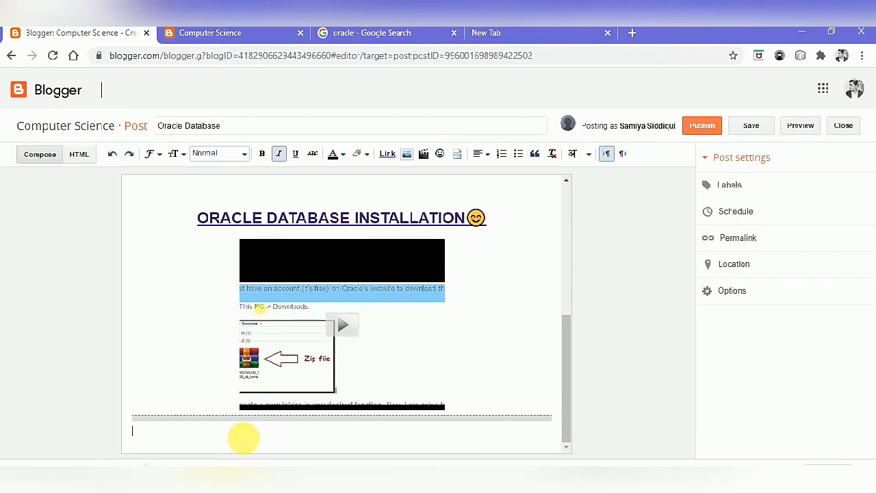
pyautogui.write('CREATE TABLE STATEMENT IN ORACLE DATABASE The Oracle CREATE TABLE statement allows us to create and define a new table in the database. SYNTAX: CREATE TABLE table_name ( Column1 datatype [NULL | NOT NULL], Column2 datatype [NULL | NOT NULL], .... .... Column_n datatype [NULL | NOT NULL] );')
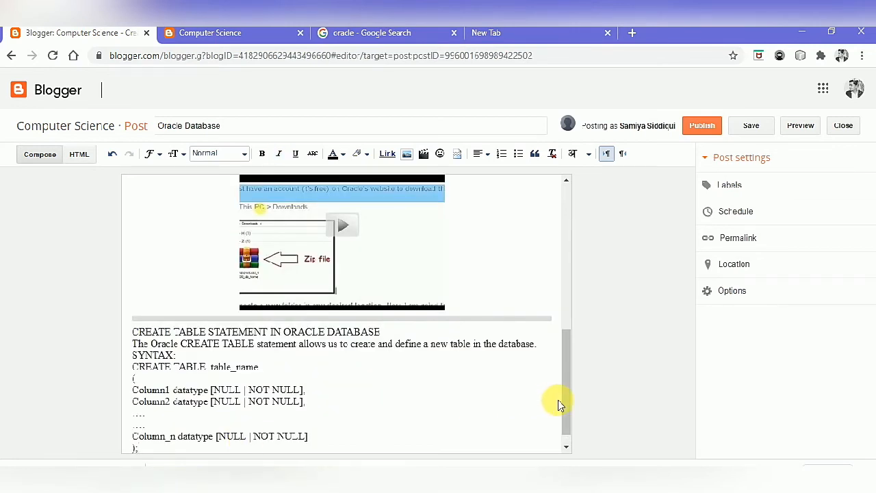
# Step: Set the "CREATE TABLE STATEMENT IN ORACLE DATABASE" heading to Largest size in the Verdana font
pyautogui.moveTo(566, 404); pyautogui.dragTo(567, 422)
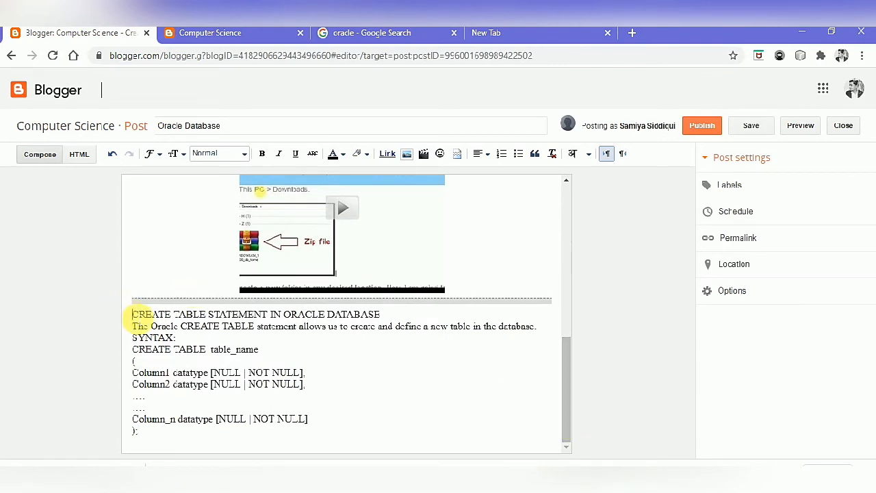
pyautogui.moveTo(132, 314); pyautogui.dragTo(376, 315)
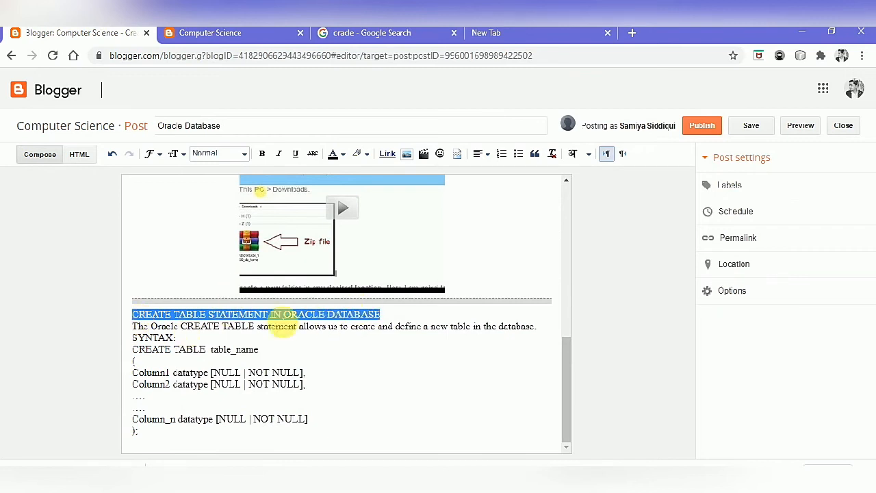
pyautogui.click(177, 155)
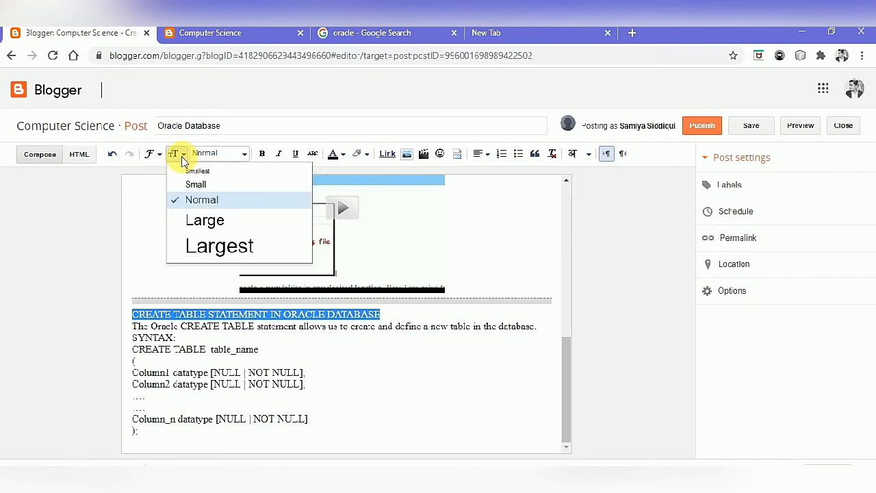
pyautogui.click(200, 247)
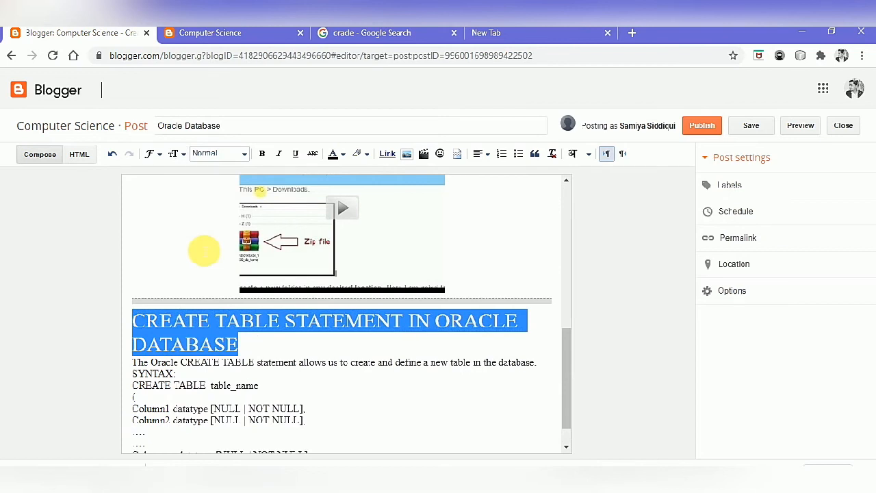
pyautogui.click(155, 154)
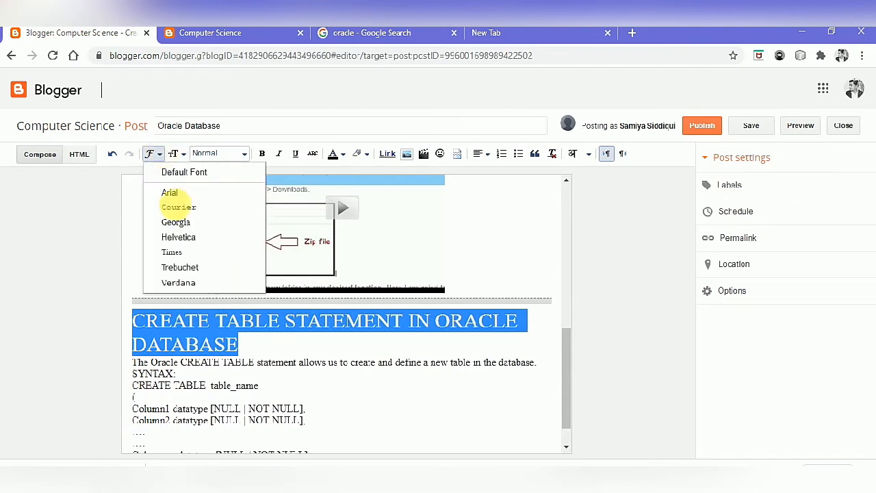
pyautogui.click(180, 283)
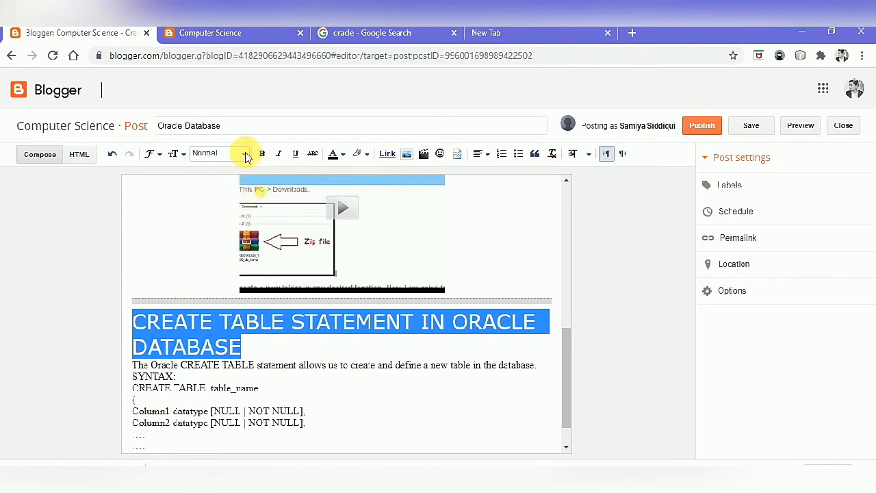
pyautogui.click(245, 155)
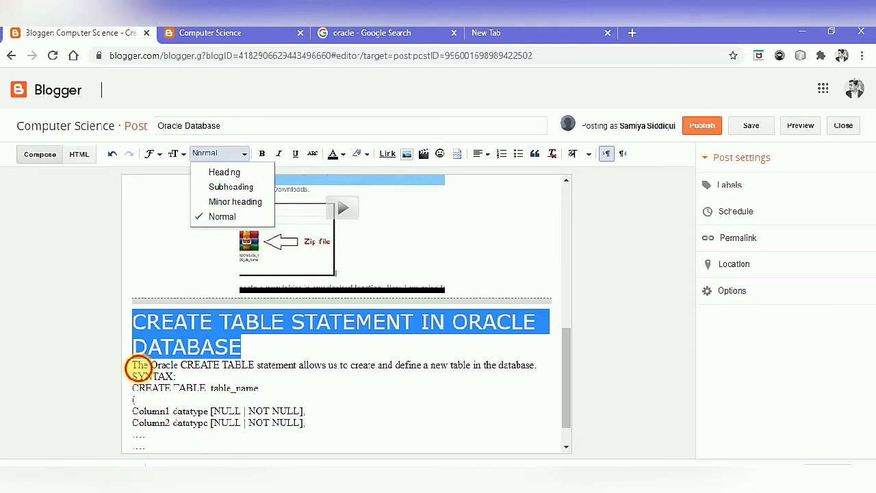
pyautogui.click(135, 366)
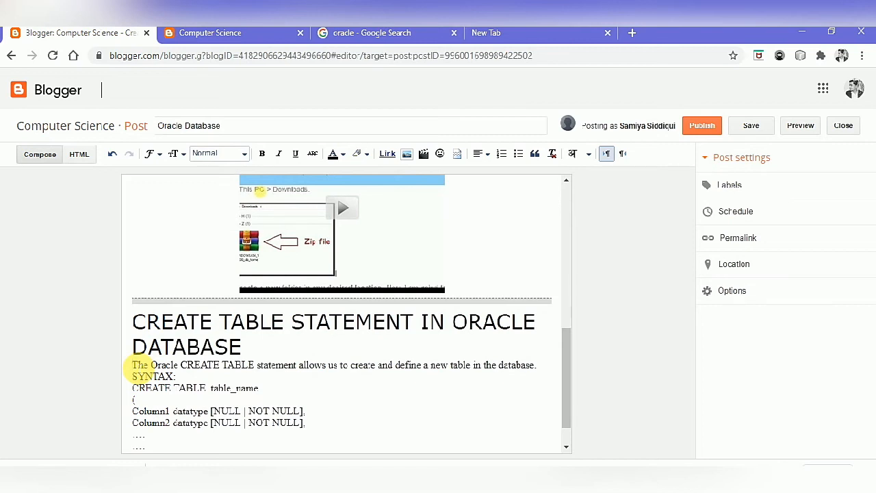
# Step: Add a blank line above and below the "SYNTAX:" line
pyautogui.click(212, 374)
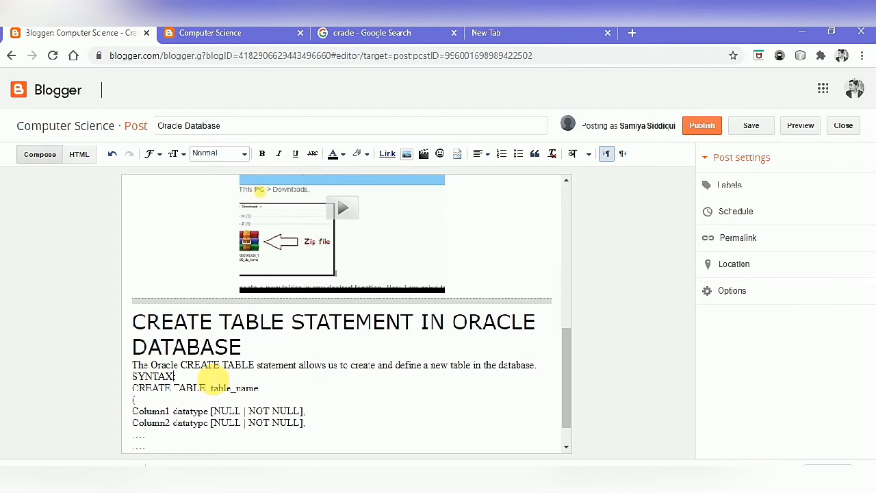
pyautogui.press('Return')
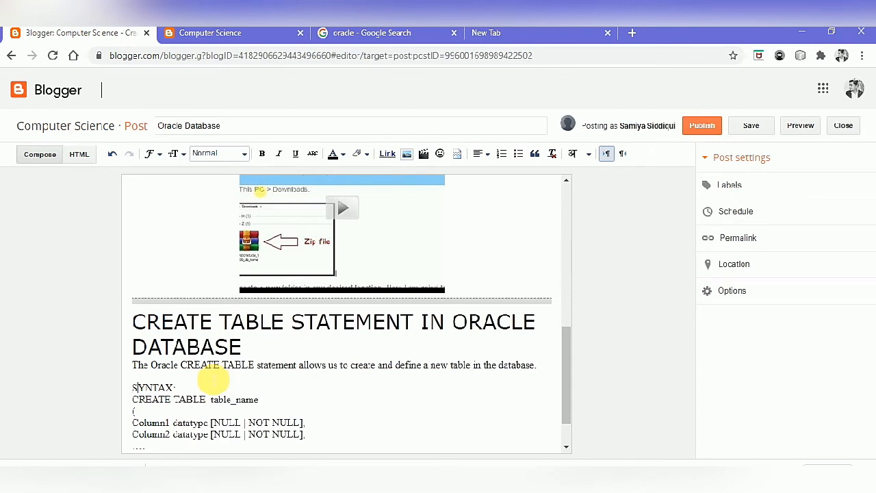
pyautogui.click(198, 394)
pyautogui.press('Return')
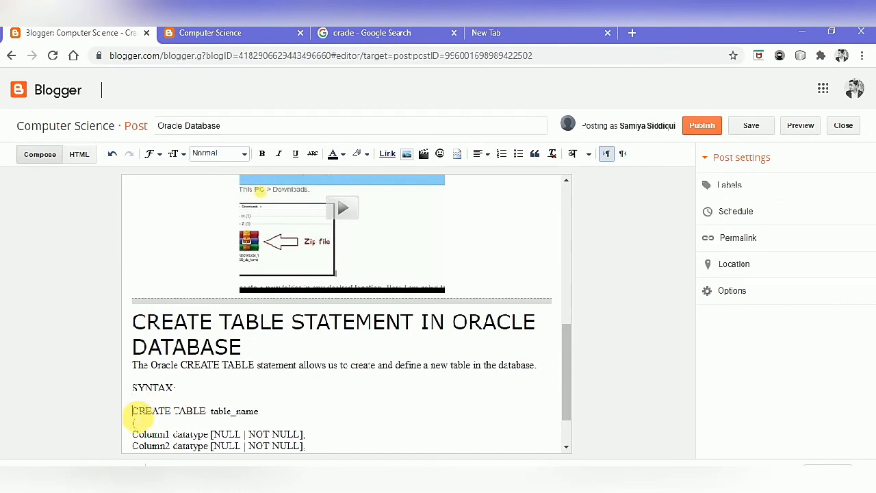
# Step: Colour the whole CREATE TABLE syntax block purple, from "CREATE TABLE table_name" through the closing ");"
pyautogui.hotkey('shift', 'Down')
pyautogui.hotkey('shift', 'Down')
pyautogui.hotkey('shift', 'Down')
pyautogui.hotkey('shift', 'Down')
pyautogui.hotkey('shift', 'Down')
pyautogui.hotkey('shift', 'Down')
pyautogui.hotkey('shift', 'Down')
pyautogui.hotkey('shift', 'Down')
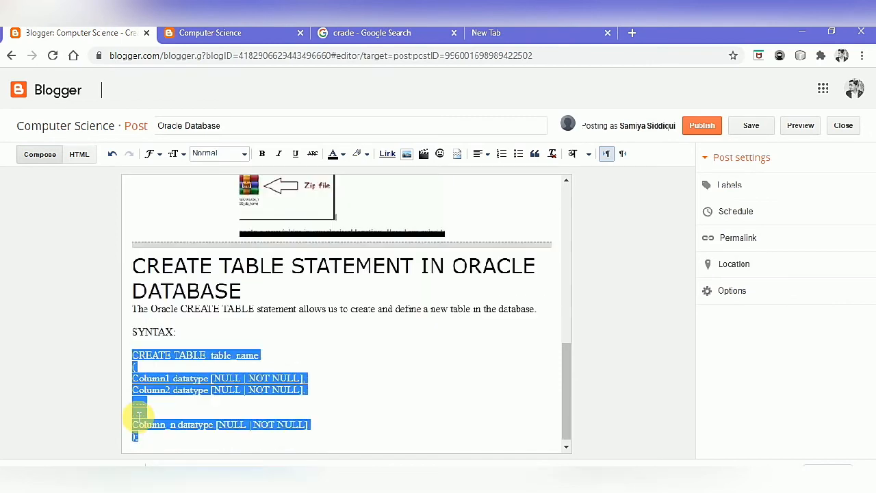
pyautogui.click(344, 154)
pyautogui.click(357, 153)
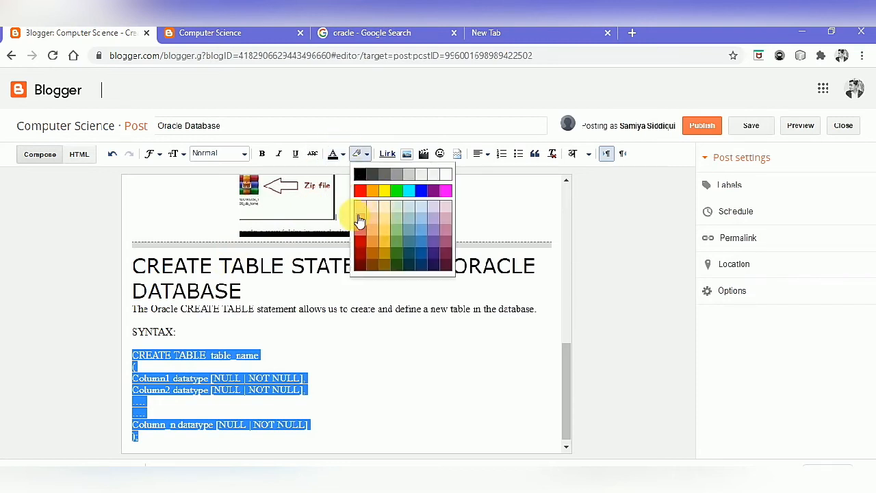
pyautogui.click(343, 154)
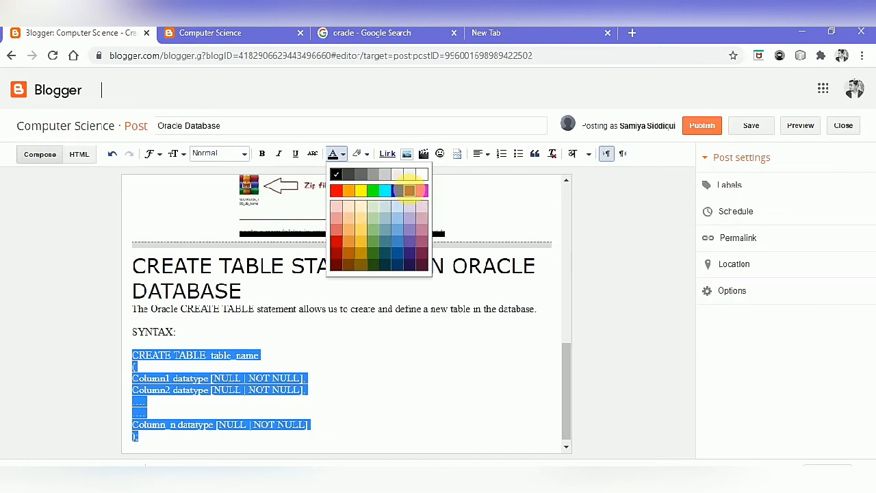
pyautogui.click(420, 192)
pyautogui.click(327, 431)
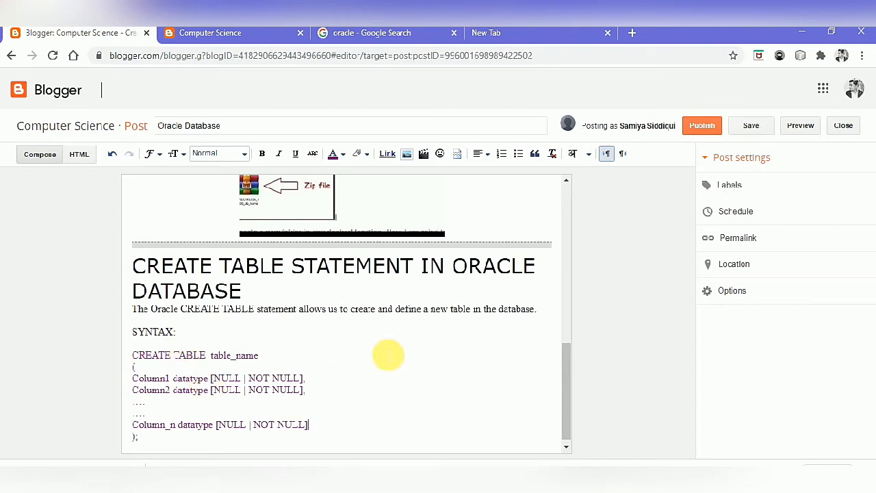
# Step: Add an "EXPLANATION:" section below the syntax block, explaining CREATE TABLE, table_name, brackets, columns, datatypes, NULL or NOT NULL and the semicolon
pyautogui.moveTo(563, 371); pyautogui.dragTo(563, 411)
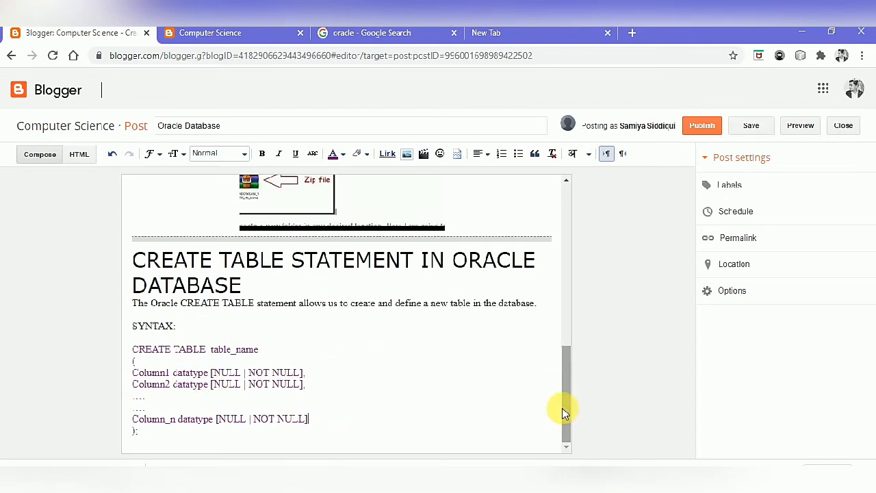
pyautogui.click(325, 439)
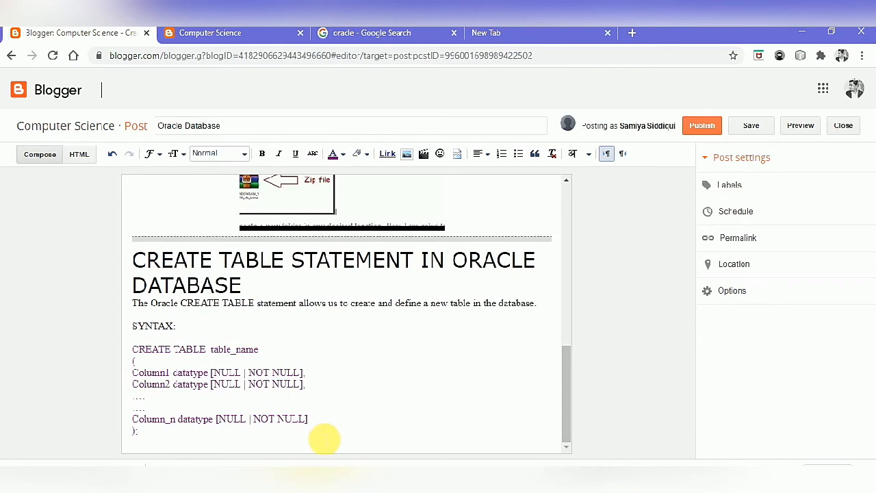
pyautogui.write('EXPLANATION: CREATE TABLE is used in the beginning to define and create the table table_name specifies the name of the table. Then we have to open round bracket. Column1, column2....column_n specifies the name of columns which we want to add in the table. Datatype is must for all the columns to have. It can be number, varchar, varchar2, date, nchar etc. Every column should either be defined as NULL or NOT NULL. In case you forget to specify, it will treat the value as NULL by default. At last we need to close the round bracket followed by a semicolon. Furthermore, sid is of number type, sname is of varchar type and address and father_name are of varchar2 type.')
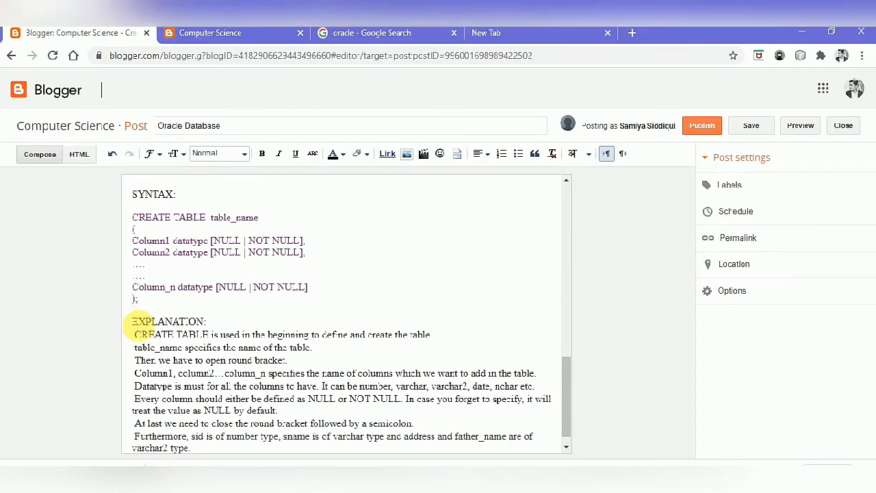
# Step: Apply the Subheading style to the "EXPLANATION:" line
pyautogui.tripleClick(136, 325)
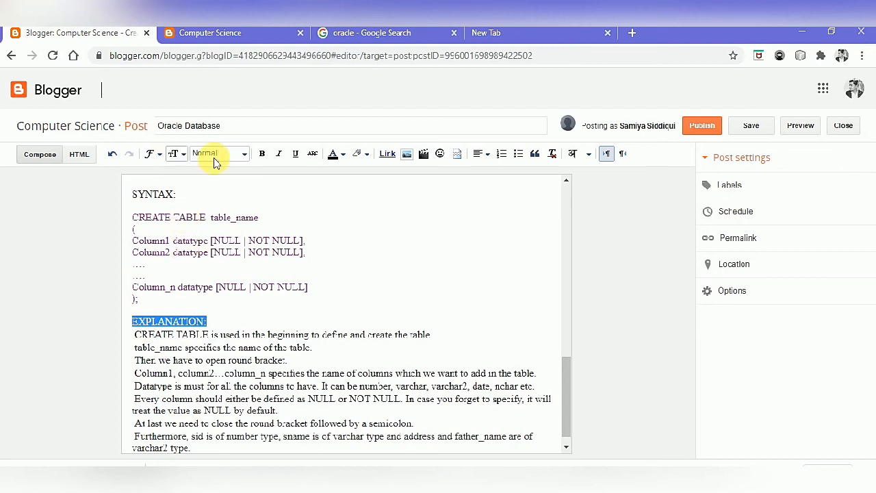
pyautogui.click(244, 154)
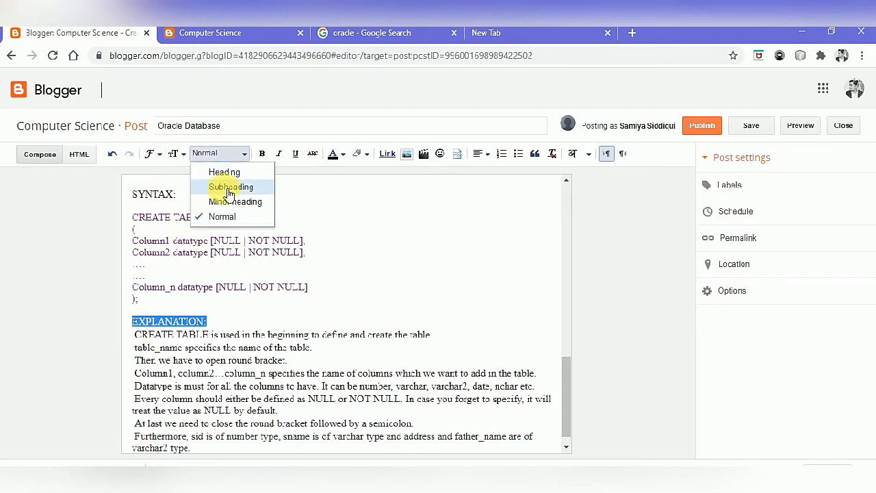
pyautogui.click(232, 183)
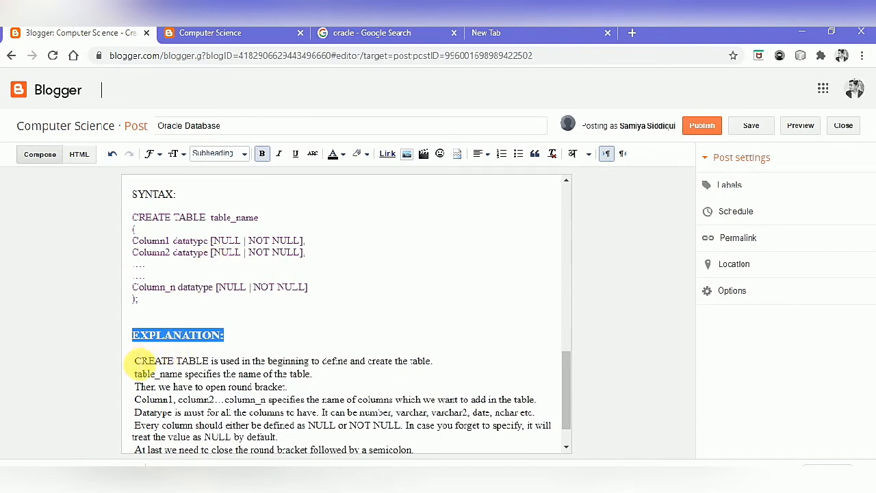
# Step: Make the first explanation line, about CREATE TABLE, a numbered list item and switch it to a bulleted one
pyautogui.click(137, 364)
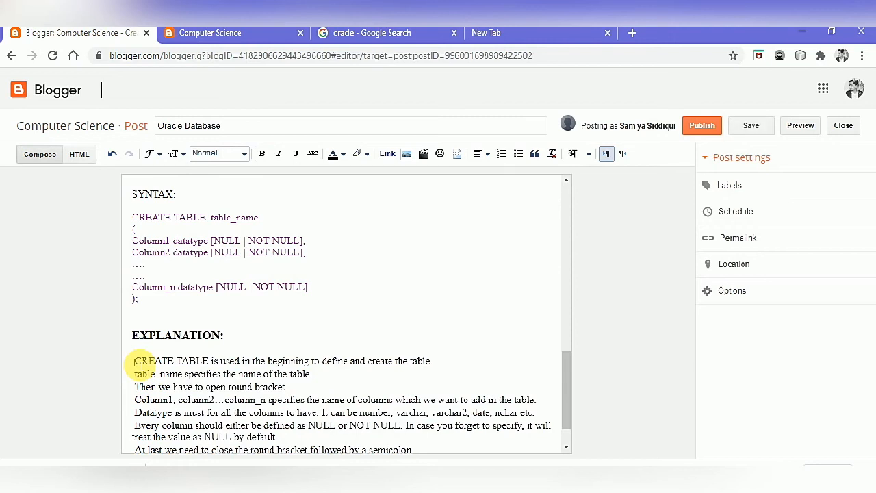
pyautogui.click(502, 155)
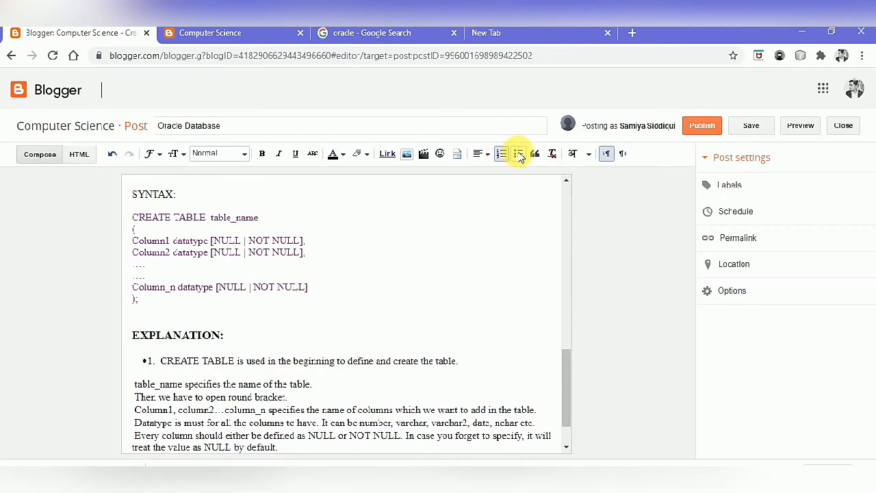
pyautogui.click(519, 155)
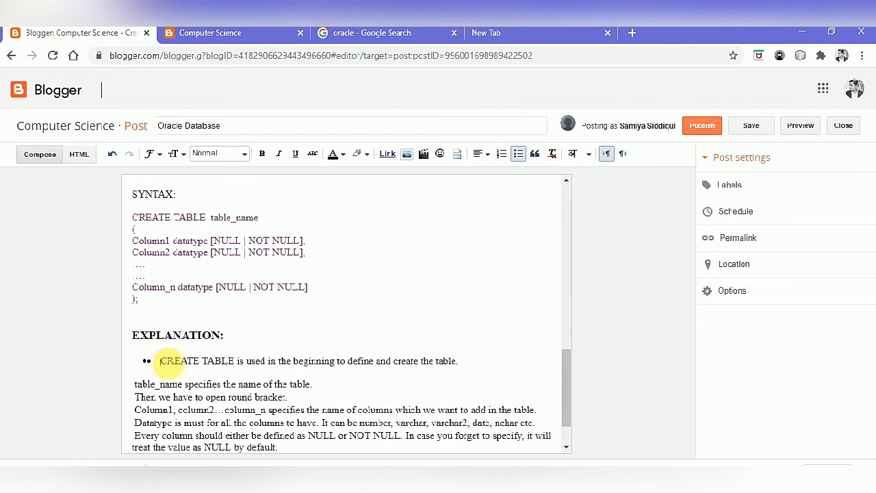
# Step: Try to remove the duplicate bullet and leading space before the first explanation line, and undo the edits
pyautogui.press('BackSpace')
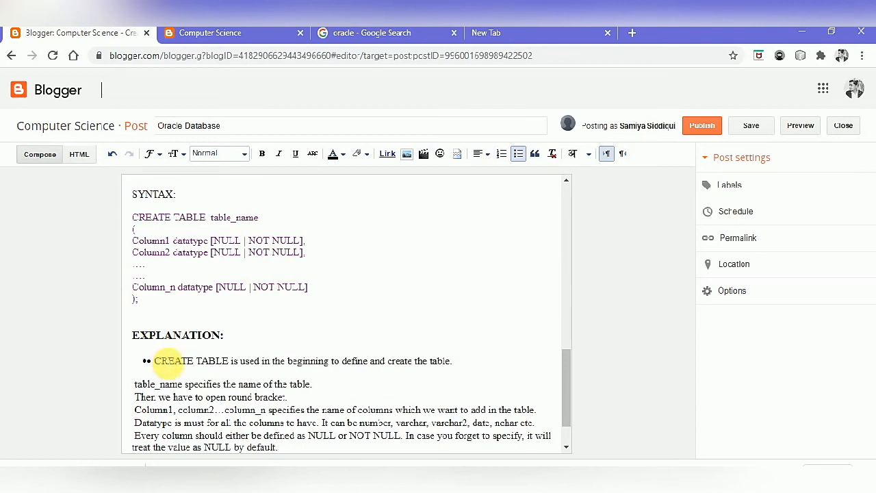
pyautogui.press('BackSpace')
pyautogui.press('BackSpace')
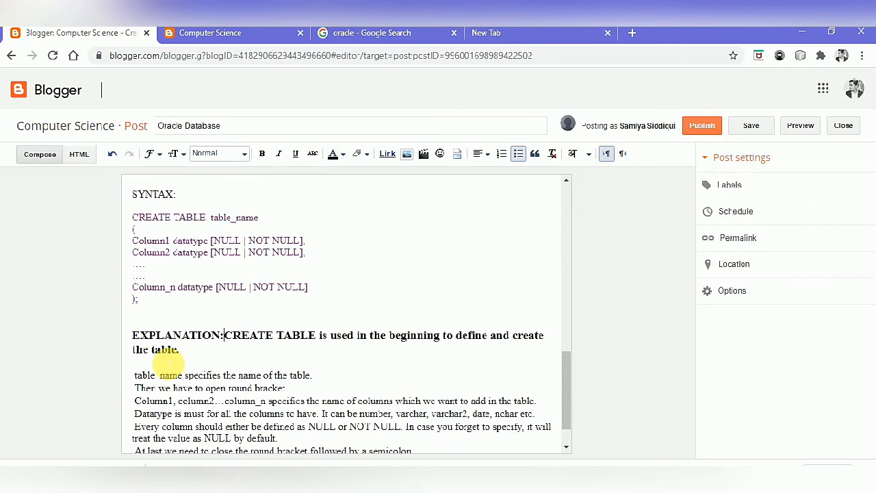
pyautogui.press('Return')
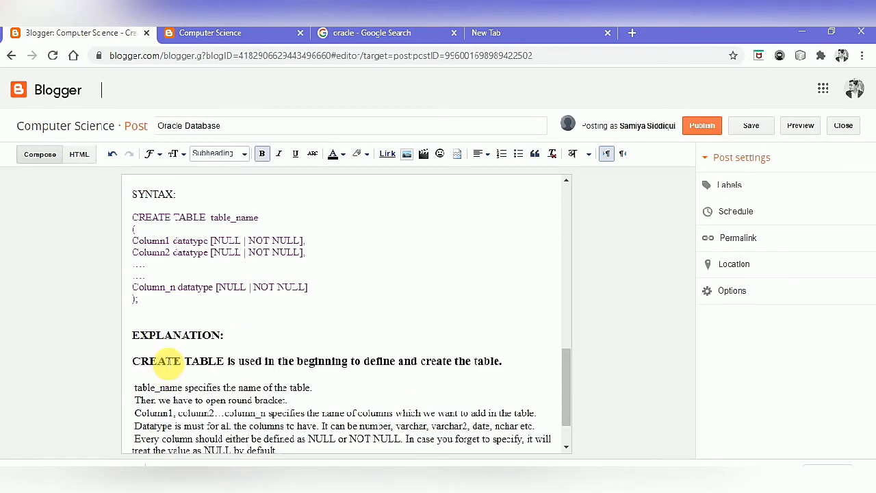
pyautogui.hotkey('ctrl', 'z')
pyautogui.hotkey('ctrl', 'z')
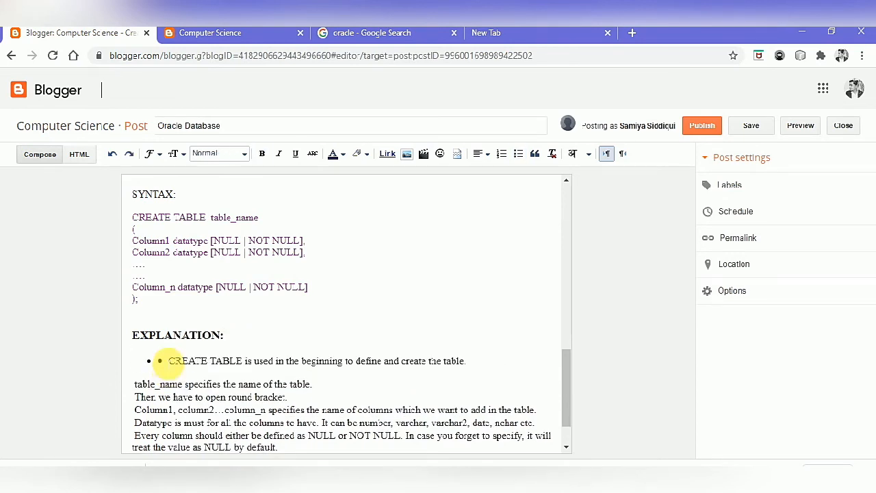
# Step: Justify all the explanation lines, from the CREATE TABLE bullet through the "varchar2 type." ending
pyautogui.click(168, 362)
pyautogui.moveTo(169, 361)
pyautogui.mouseDown()
pyautogui.moveTo(166, 370)
pyautogui.moveTo(176, 361)
pyautogui.mouseUp()
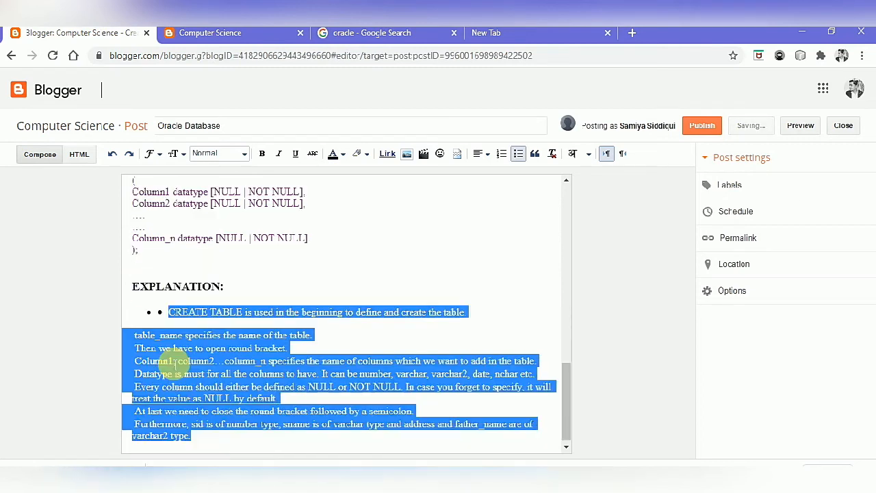
pyautogui.click(484, 153)
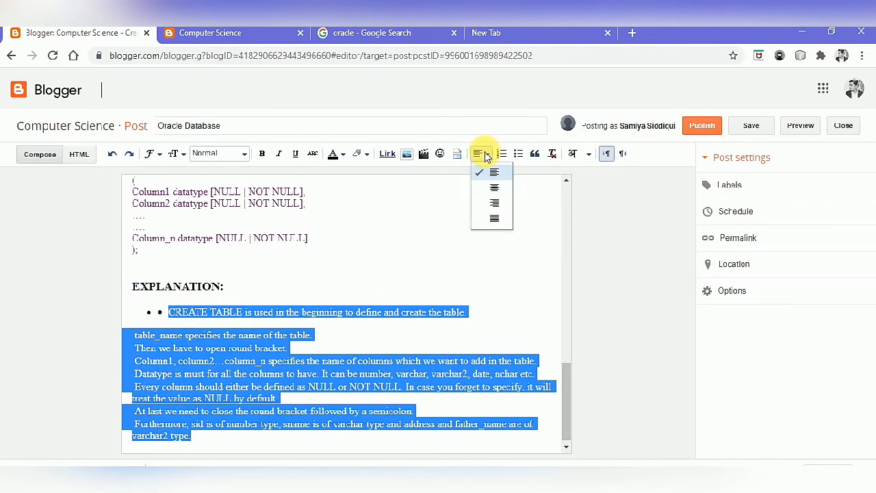
pyautogui.click(495, 218)
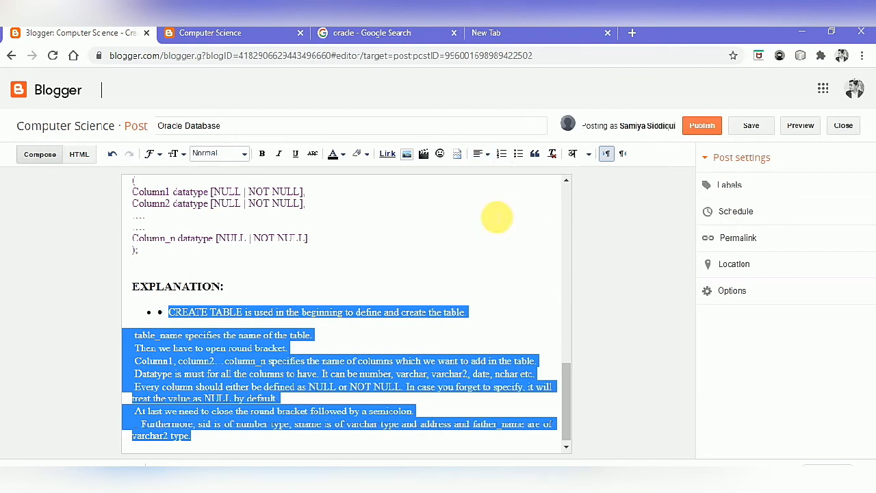
pyautogui.click(422, 361)
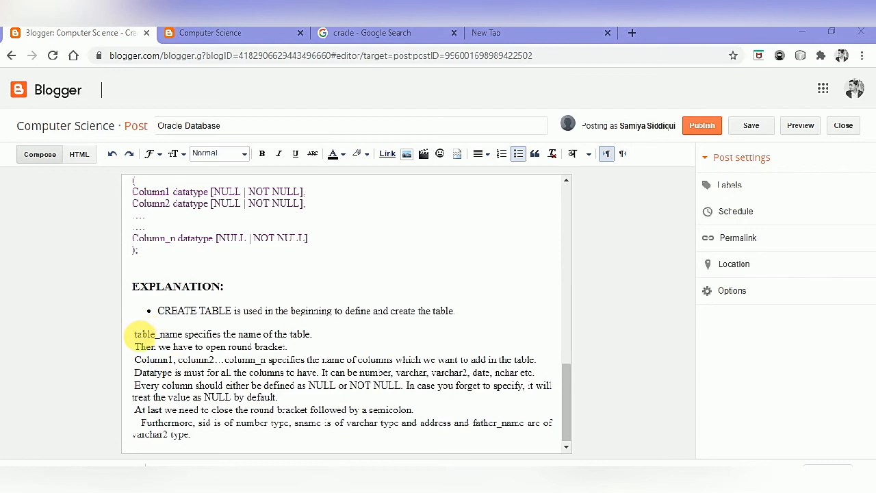
# Step: Turn the remaining explanation lines, from "table_name specifies the name of the table." through the "Furthermore" line, into bulleted items
pyautogui.click(136, 334)
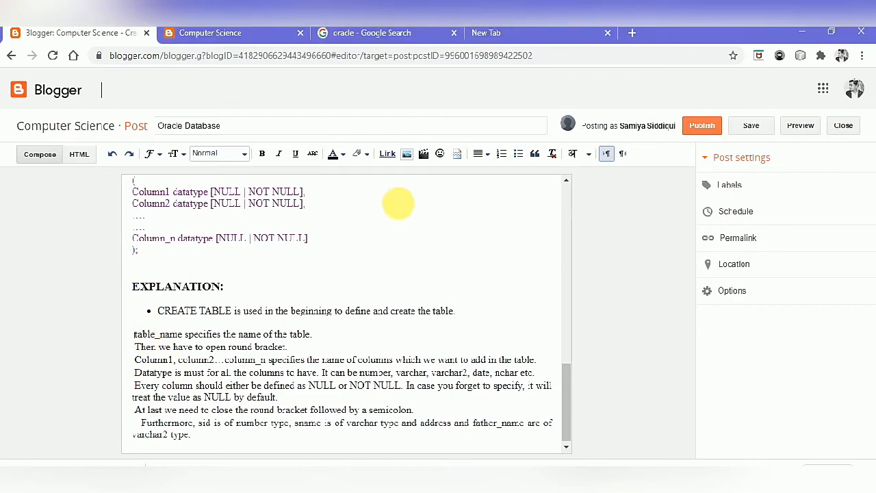
pyautogui.click(519, 155)
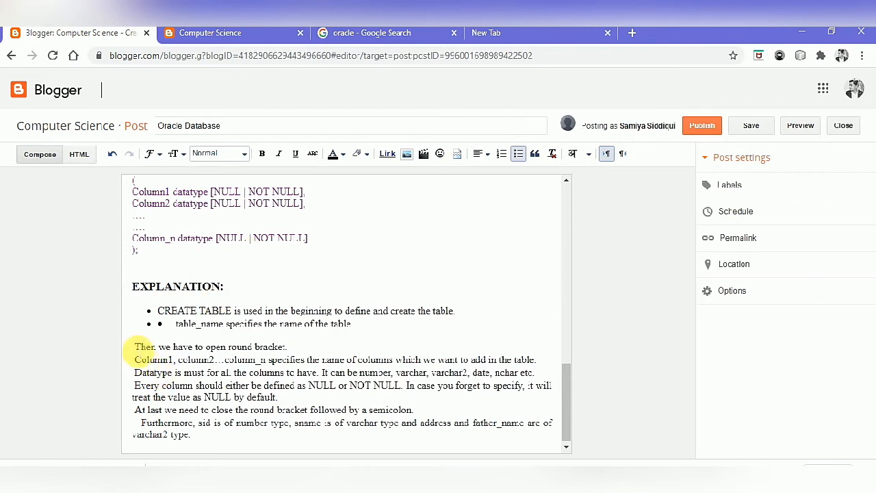
pyautogui.click(135, 347)
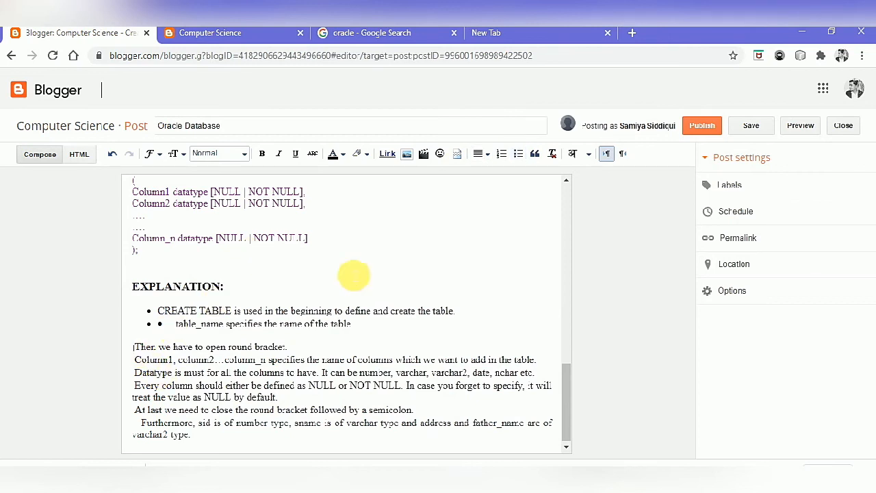
pyautogui.click(518, 155)
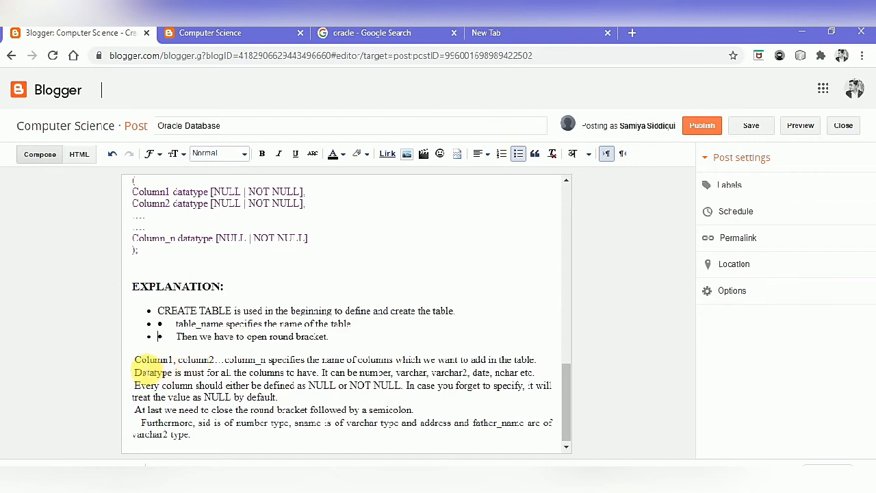
pyautogui.click(134, 359)
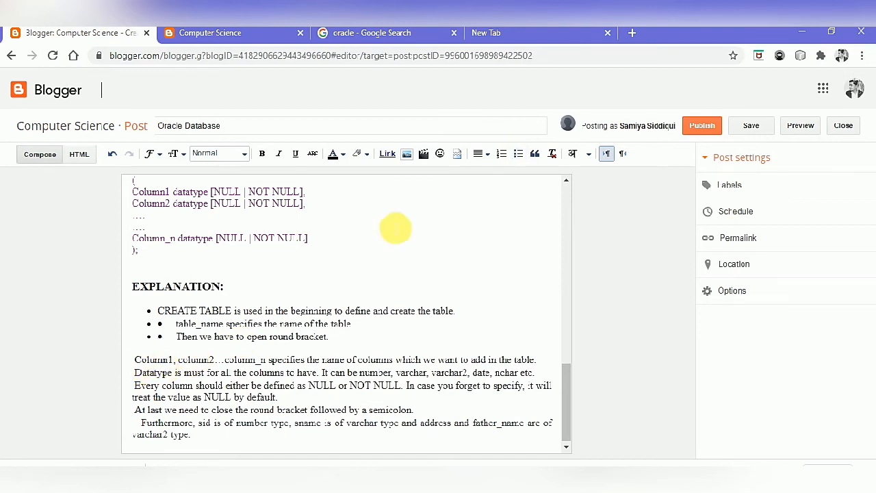
pyautogui.click(518, 155)
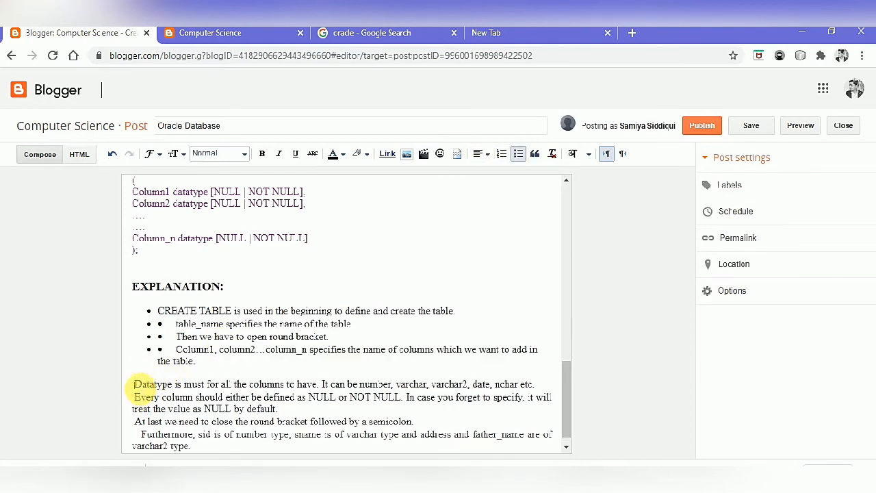
pyautogui.click(520, 154)
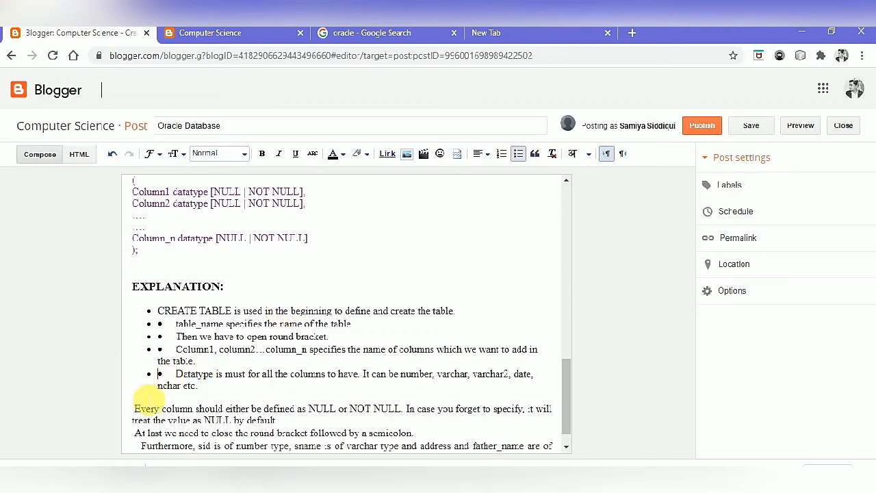
pyautogui.click(519, 154)
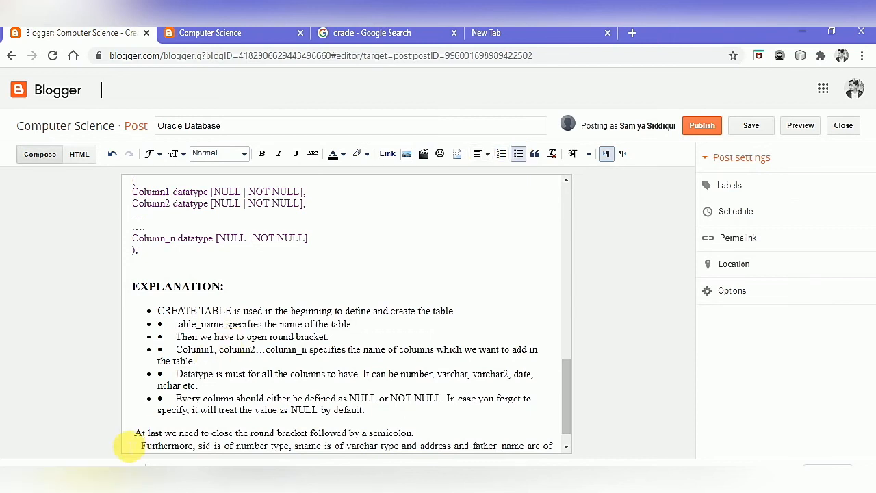
pyautogui.click(138, 436)
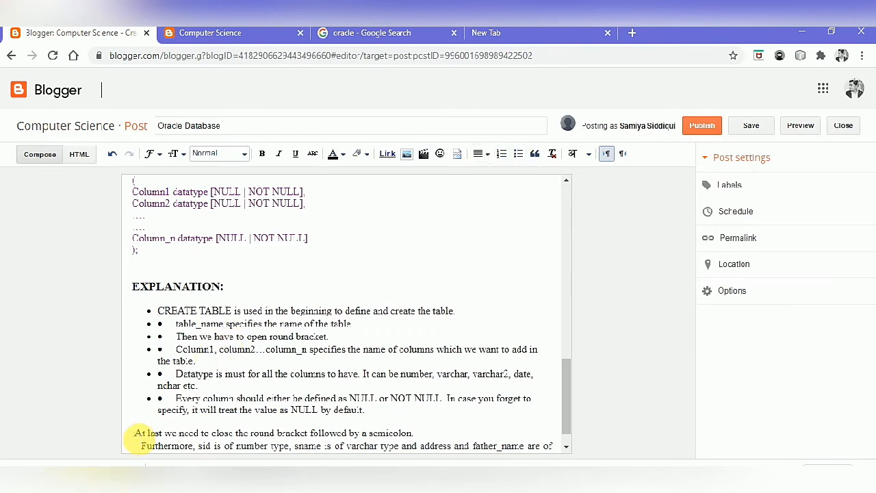
pyautogui.click(518, 154)
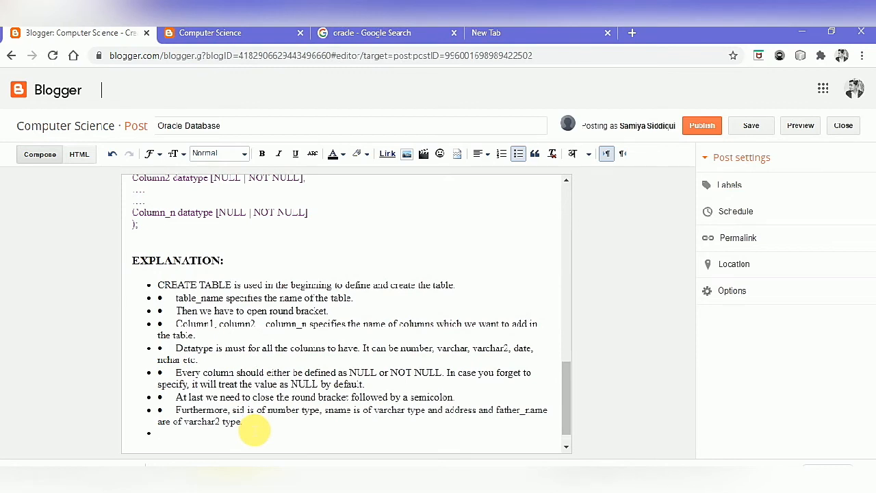
# Step: Add three sample bullets, "khfkj", "jfkjk" and "dnfkj", after the last explanation bullet
pyautogui.write('khfkj')
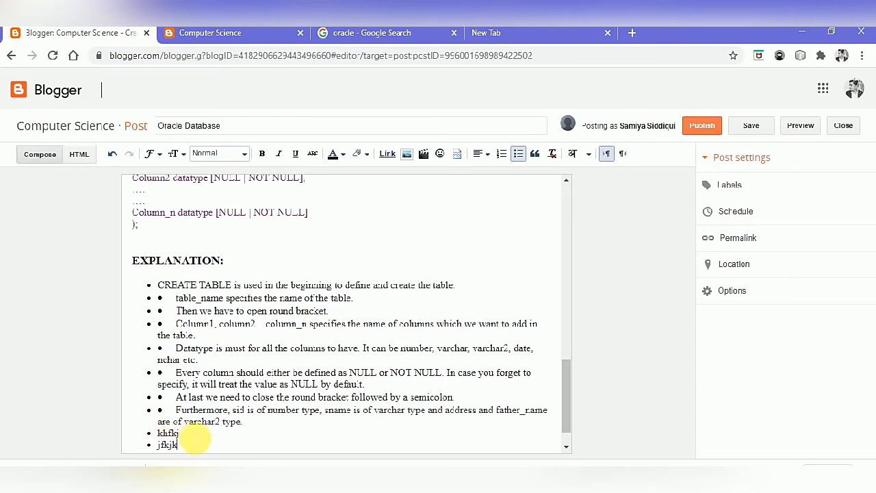
pyautogui.write('jfkjk')
pyautogui.press('Return')
pyautogui.write('dnfkj')
# Step: Select and delete the three sample bullets below the "Furthermore" bullet
pyautogui.hotkey('shift', 'Up')
pyautogui.hotkey('shift', 'Up')
pyautogui.hotkey('shift', 'Up')
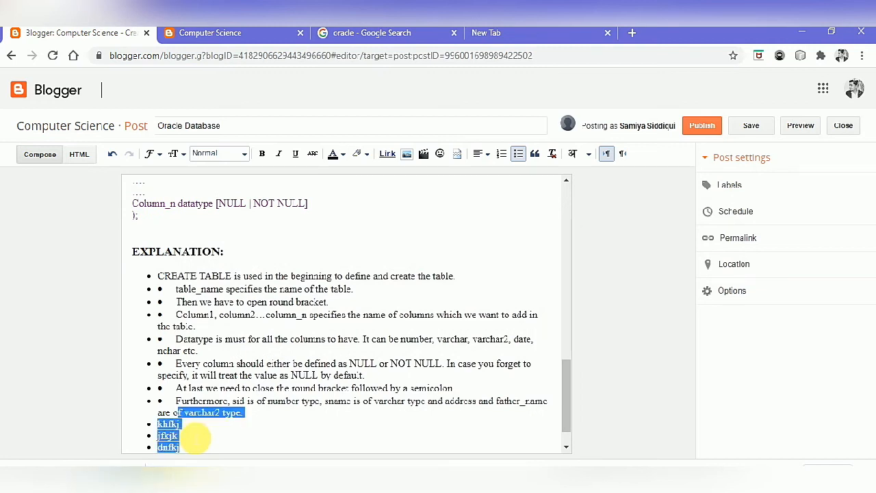
pyautogui.hotkey('shift', 'Right')
pyautogui.hotkey('shift', 'Right')
pyautogui.hotkey('shift', 'Right')
pyautogui.hotkey('shift', 'Right')
pyautogui.hotkey('shift', 'Right')
pyautogui.hotkey('shift', 'Right')
pyautogui.hotkey('shift', 'Right')
pyautogui.hotkey('shift', 'Right')
pyautogui.hotkey('shift', 'Right')
pyautogui.hotkey('shift', 'Right')
pyautogui.hotkey('shift', 'Right')
pyautogui.hotkey('shift', 'Right')
pyautogui.hotkey('shift', 'Right')
pyautogui.hotkey('shift', 'Right')
pyautogui.hotkey('shift', 'Right')
pyautogui.hotkey('shift', 'Right')
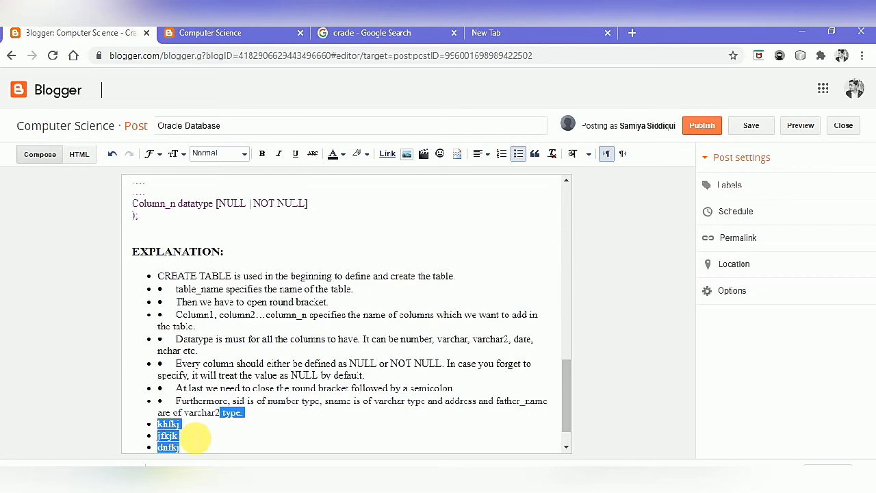
pyautogui.press('BackSpace')
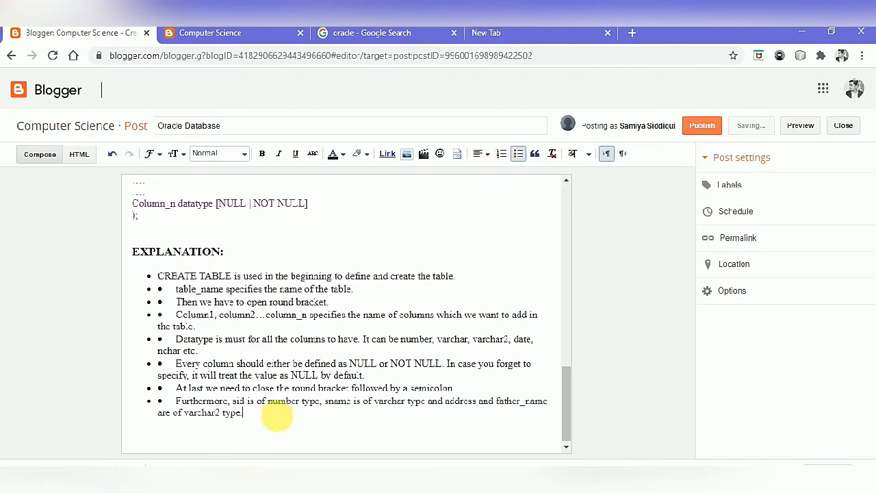
# Step: Start a numbered list below the explanation bullets with the sample items "hhjsb" and "jnj"
pyautogui.write('hhjsb')
pyautogui.click(502, 155)
pyautogui.click(202, 444)
pyautogui.press('Return')
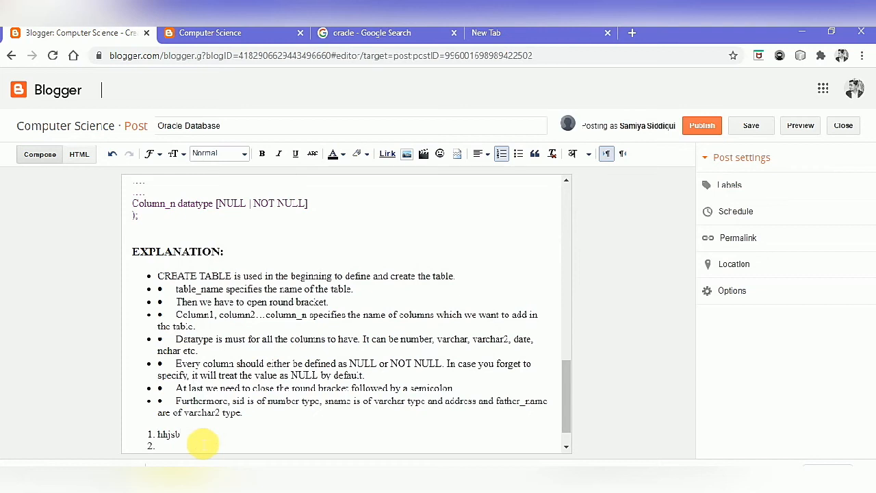
pyautogui.press('BackSpace')
pyautogui.press('BackSpace')
pyautogui.press('Return')
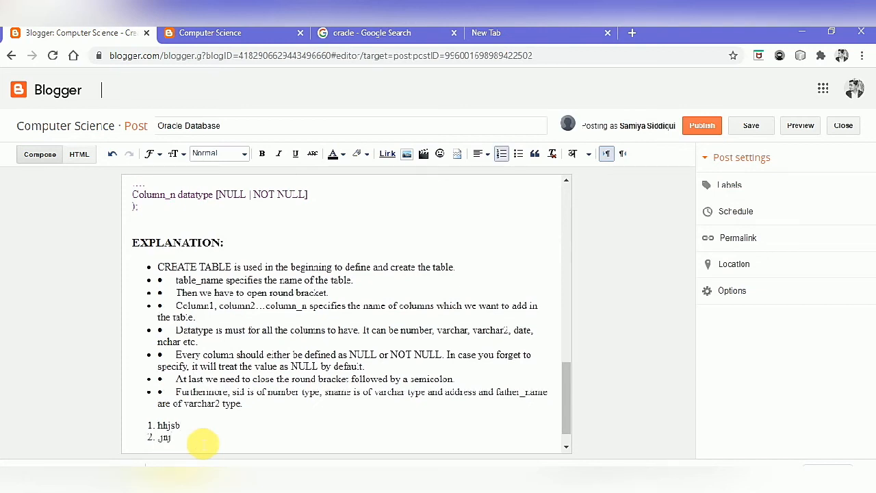
pyautogui.write('jnj')
pyautogui.press('Return')
# Step: Delete the sample numbered list below the explanation bullets
pyautogui.hotkey('shift', 'Up')
pyautogui.hotkey('shift', 'Up')
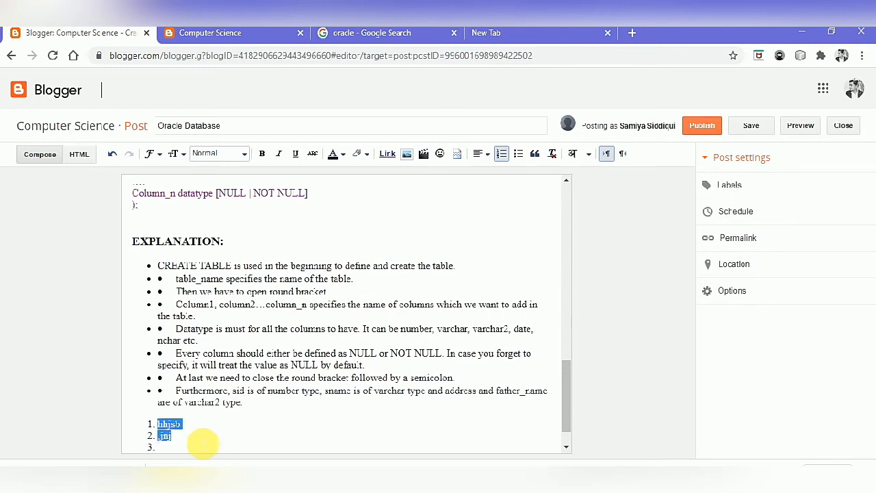
pyautogui.press('BackSpace')
pyautogui.press('BackSpace')
pyautogui.press('BackSpace')
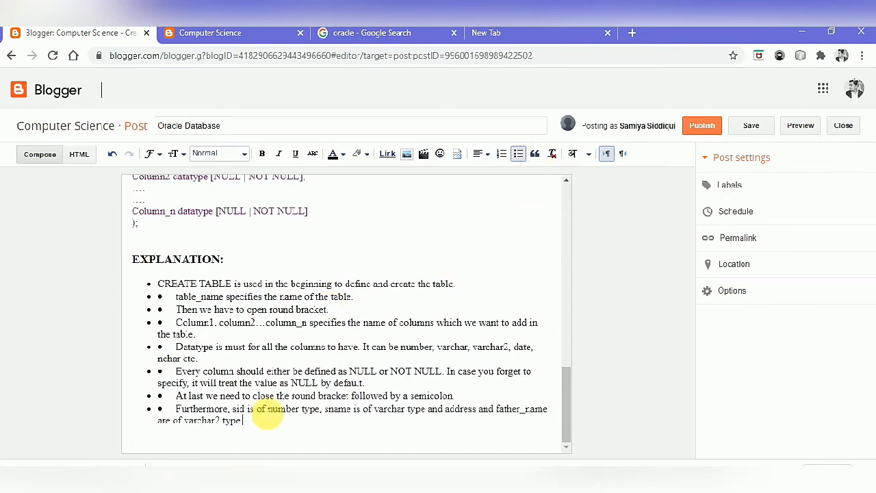
# Step: End the "Furthermore" bullet with a period and a new empty bullet below it, and format its text as a quote
pyautogui.write('.')
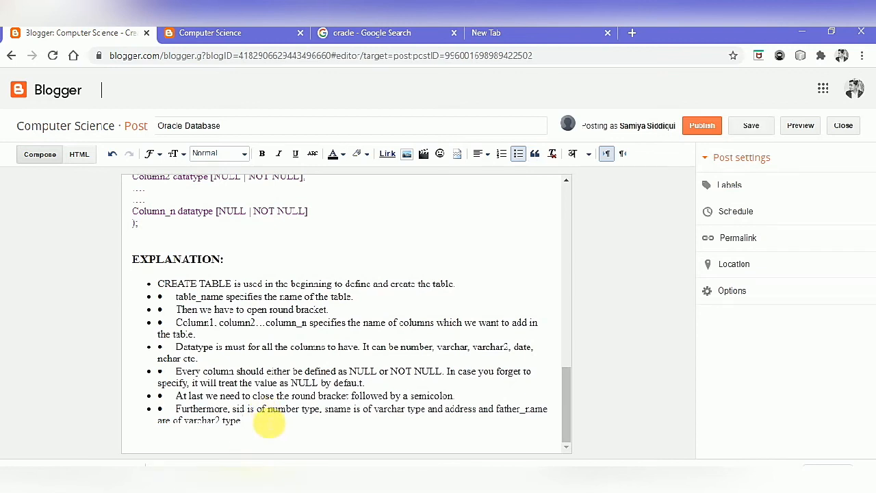
pyautogui.press('Return')
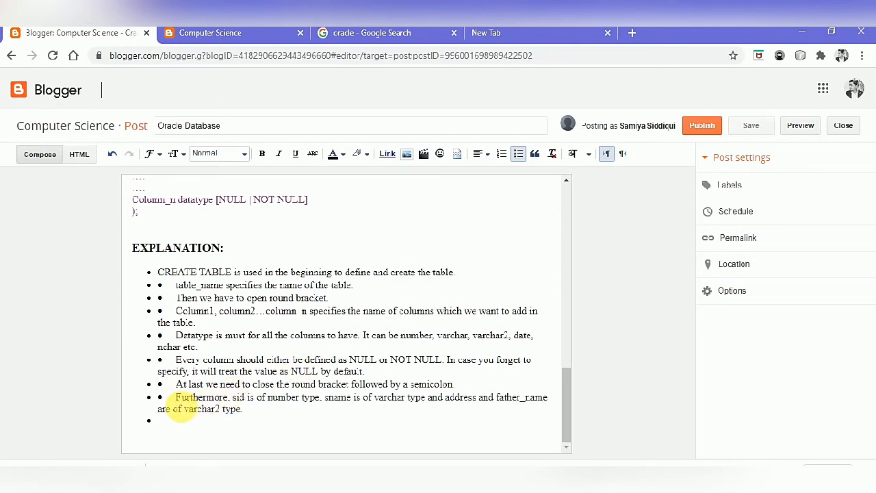
pyautogui.tripleClick(180, 409)
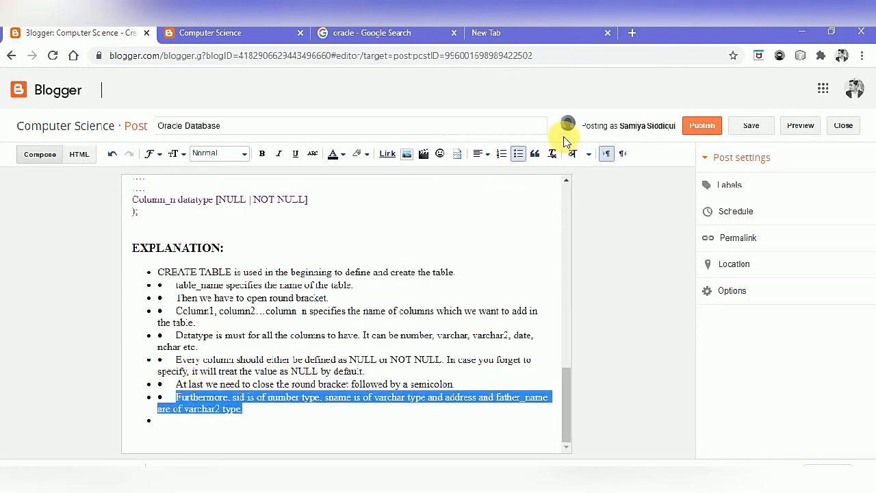
pyautogui.click(536, 156)
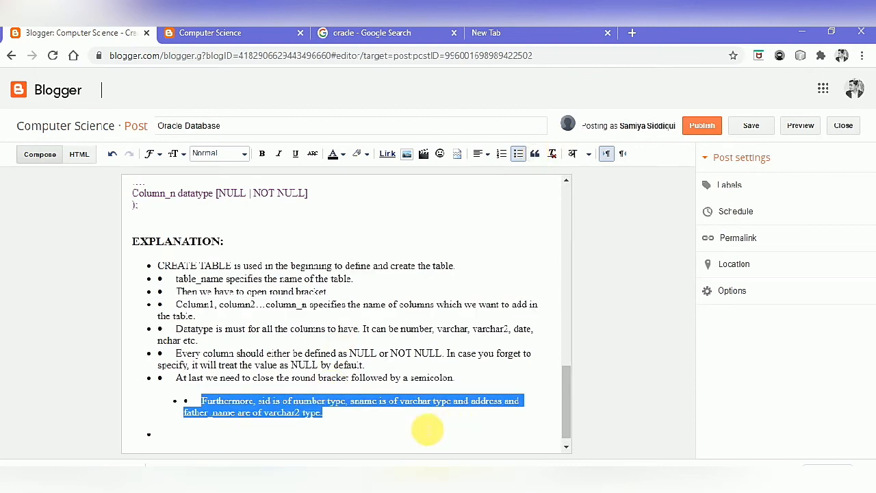
pyautogui.click(428, 430)
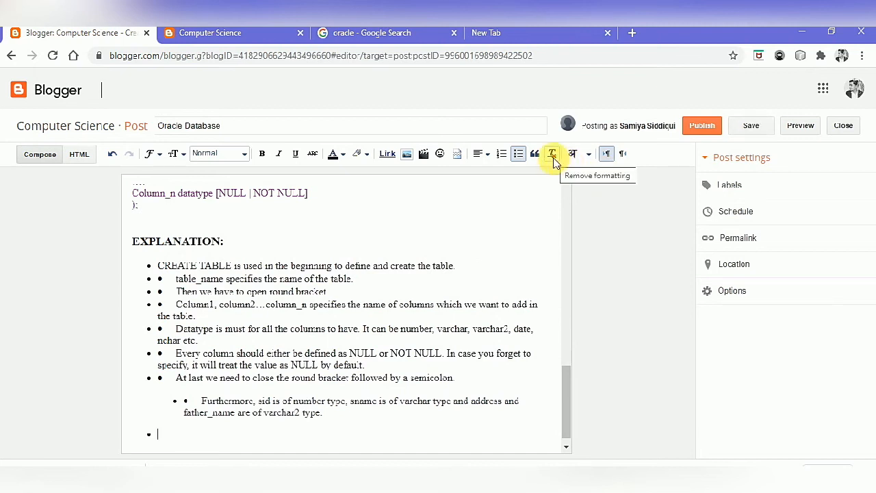
pyautogui.moveTo(569, 417); pyautogui.dragTo(575, 224)
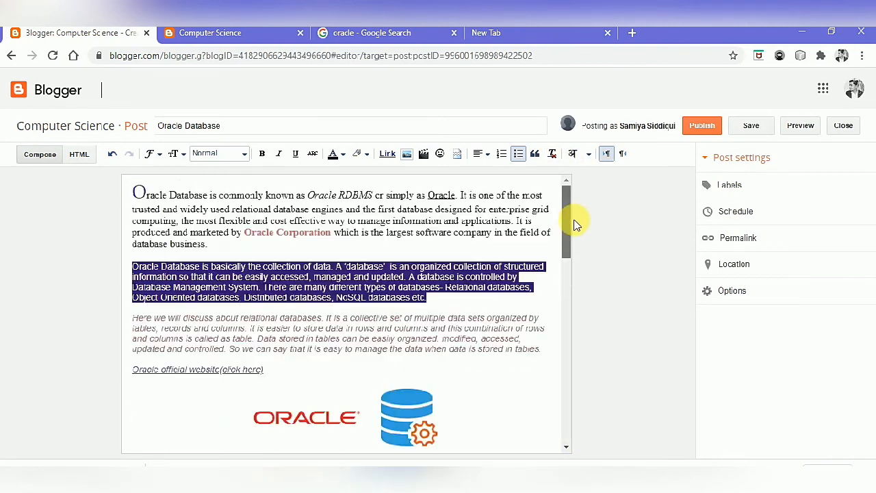
pyautogui.click(556, 158)
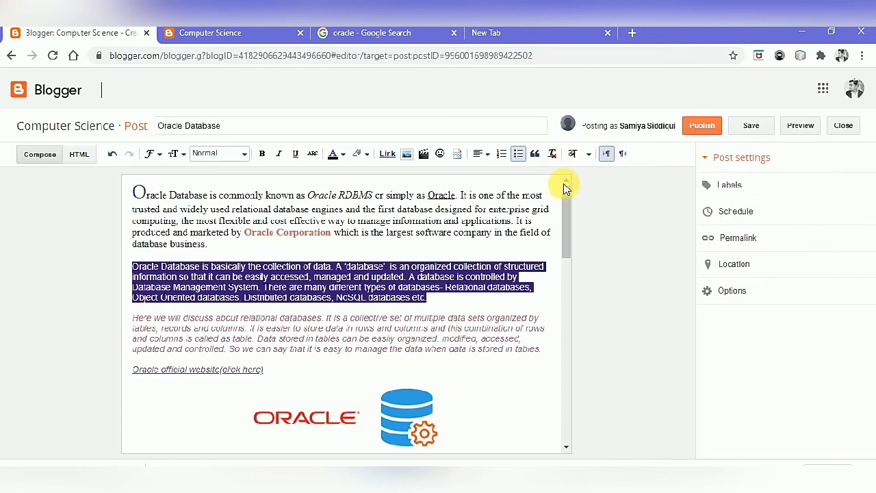
pyautogui.moveTo(566, 189); pyautogui.dragTo(573, 425)
pyautogui.scroll(-1, 563, 384)
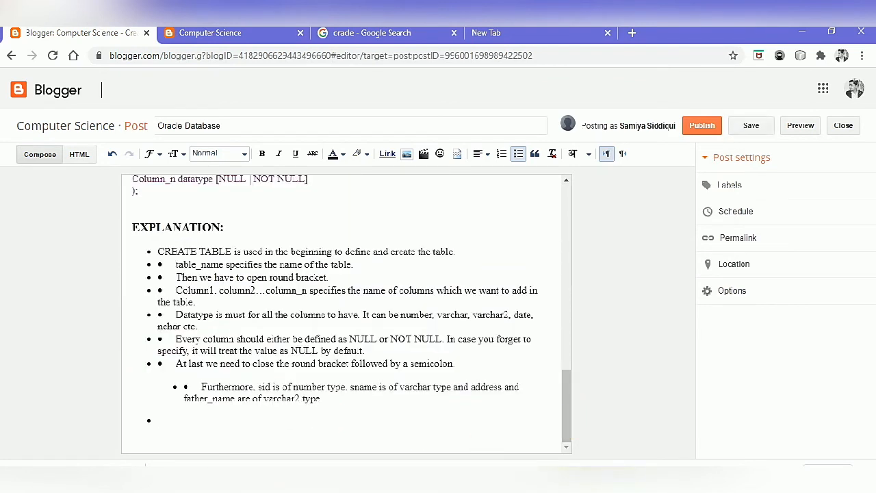
pyautogui.hotkey('ctrl', 'z')
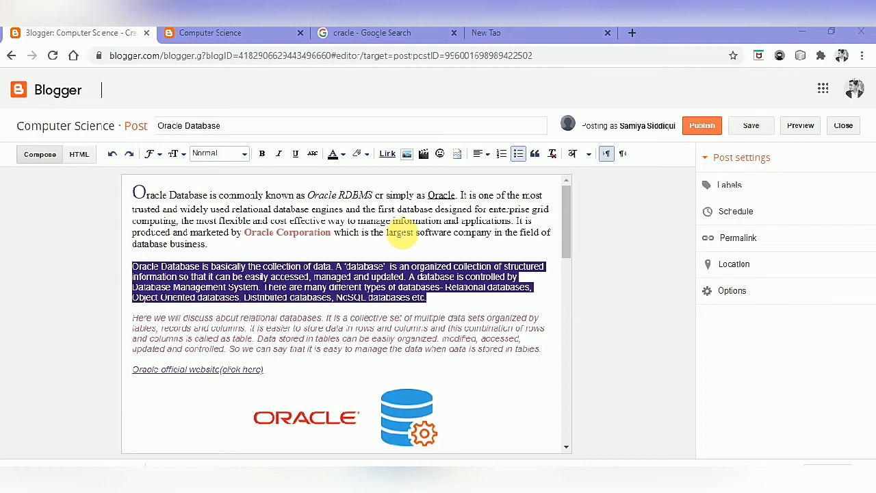
# Step: Try removing the formatting from the highlighted second paragraph, "Oracle Database is basically the collection of data", and undo it
pyautogui.moveTo(134, 271); pyautogui.dragTo(431, 299)
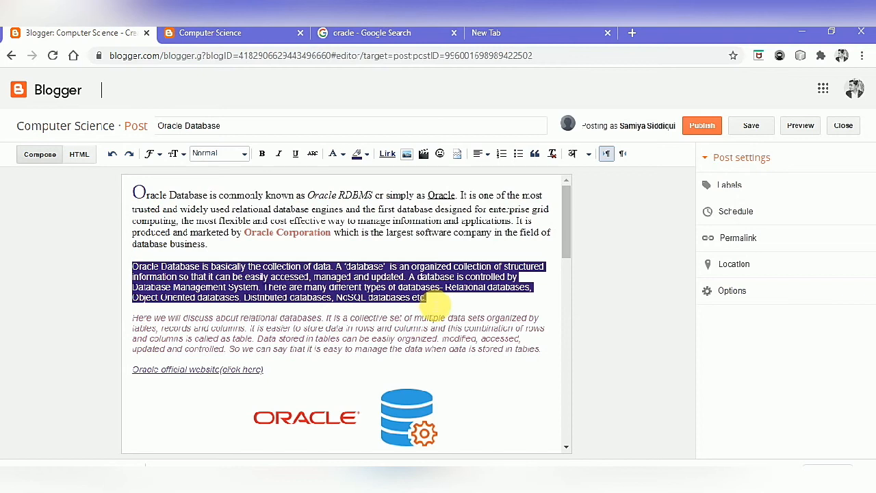
pyautogui.hotkey('shift', 'Up')
pyautogui.hotkey('shift', 'Up')
pyautogui.hotkey('shift', 'Up')
pyautogui.hotkey('shift', 'Up')
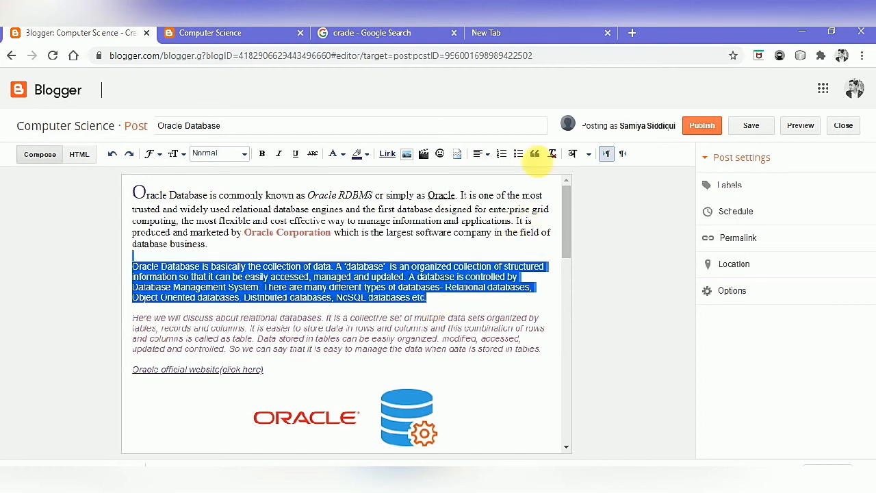
pyautogui.click(552, 154)
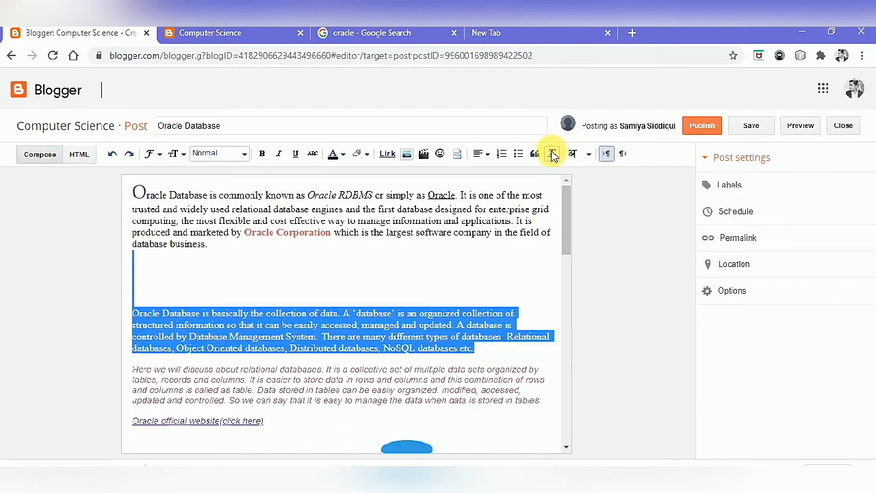
pyautogui.click(424, 289)
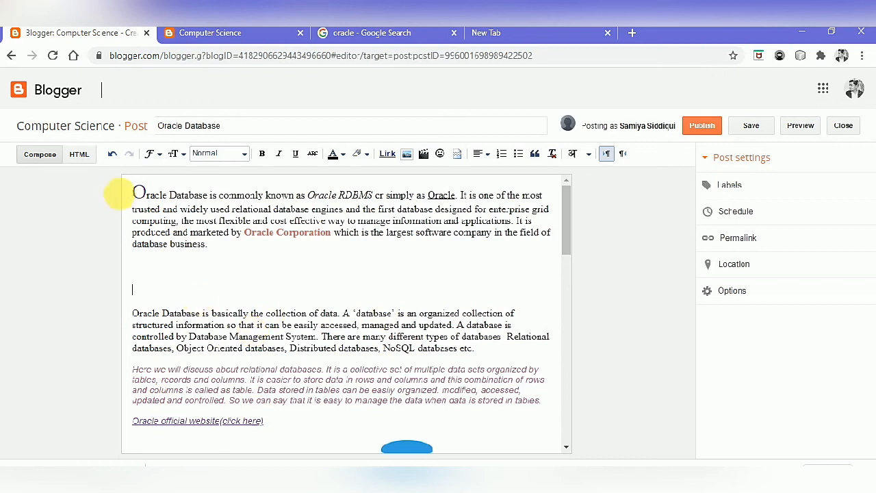
pyautogui.click(113, 154)
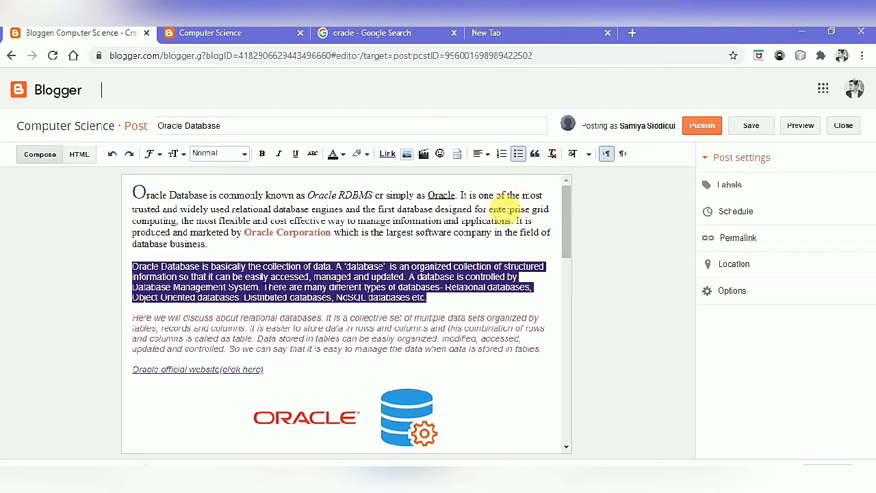
# Step: Remove the formatting from the entire post content and check the result down to the explanation section
pyautogui.hotkey('ctrl', 'a')
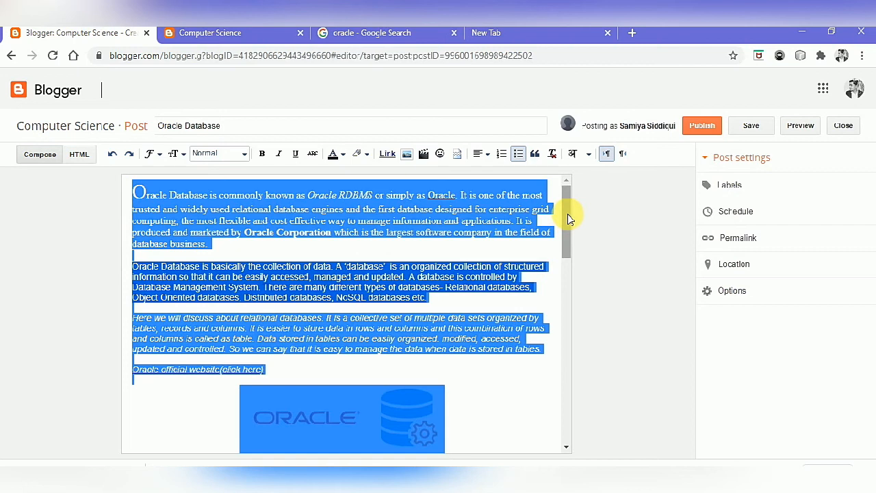
pyautogui.click(552, 153)
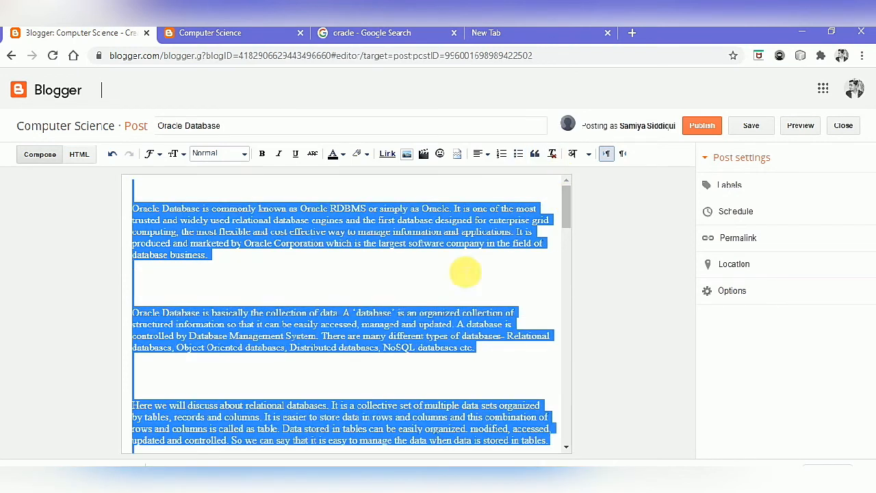
pyautogui.click(535, 300)
pyautogui.moveTo(569, 204); pyautogui.dragTo(558, 385)
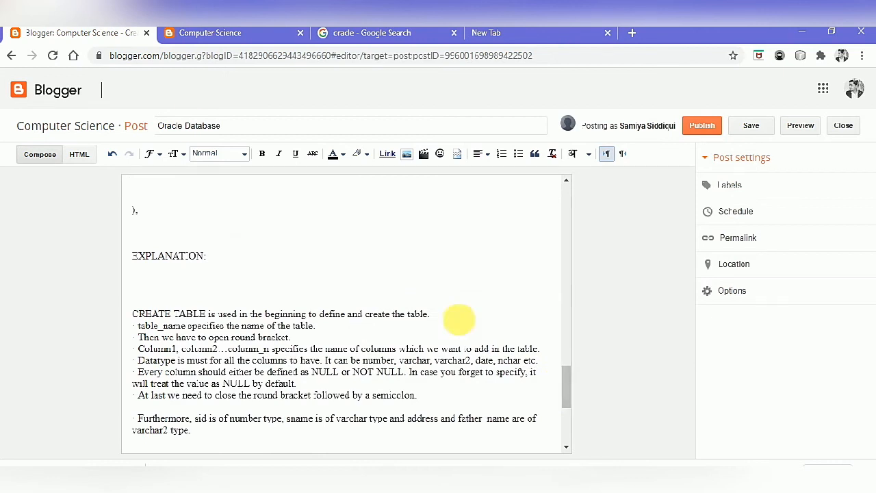
# Step: Undo the formatting removal across the post and place the cursor in the empty last bullet below the explanation
pyautogui.click(113, 156)
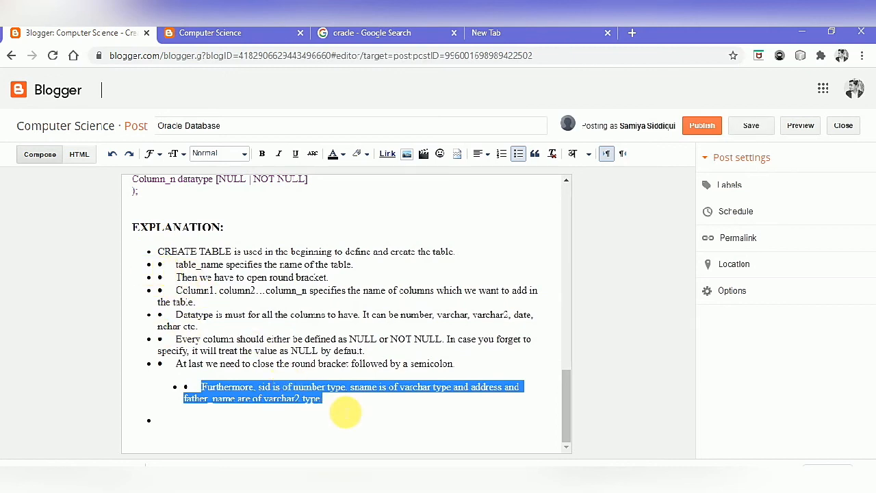
pyautogui.click(346, 413)
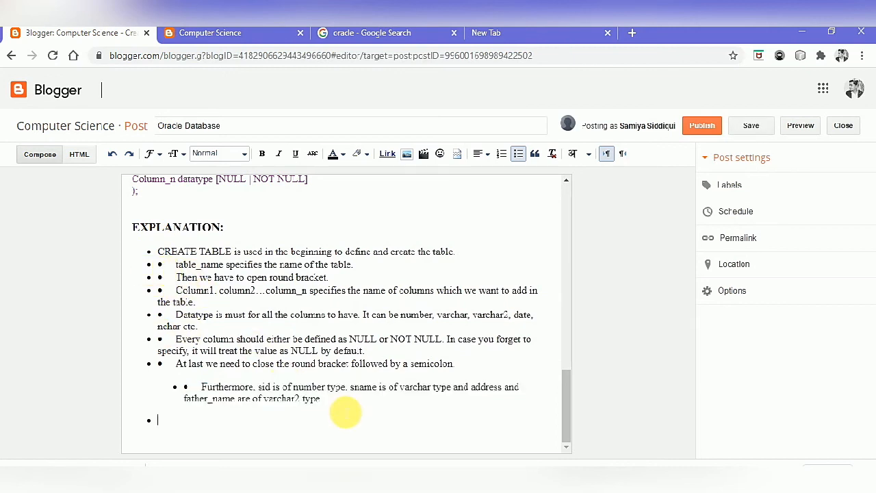
# Step: Check the available transliteration languages and turn on Hindi transliteration for the post text
pyautogui.click(589, 155)
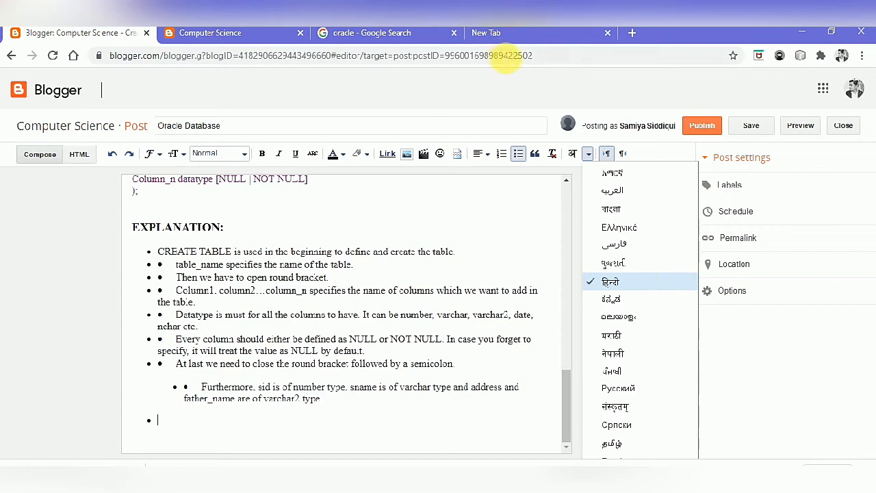
pyautogui.click(560, 392)
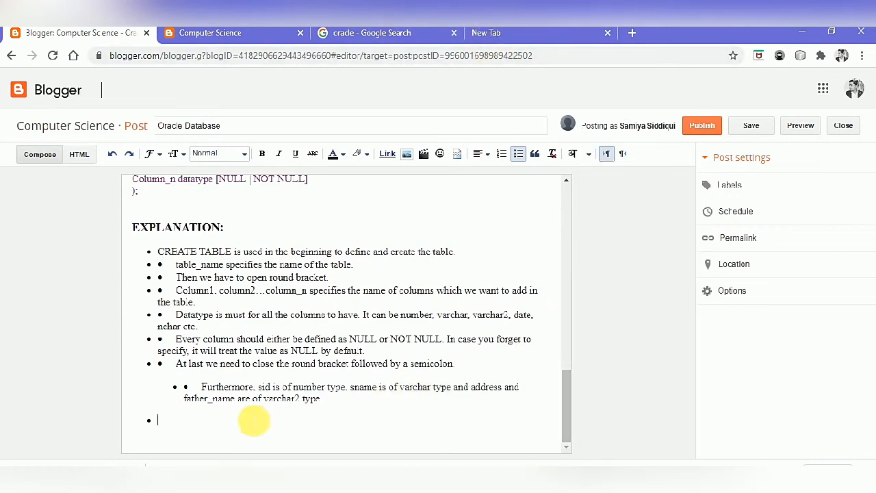
pyautogui.click(588, 155)
pyautogui.click(571, 152)
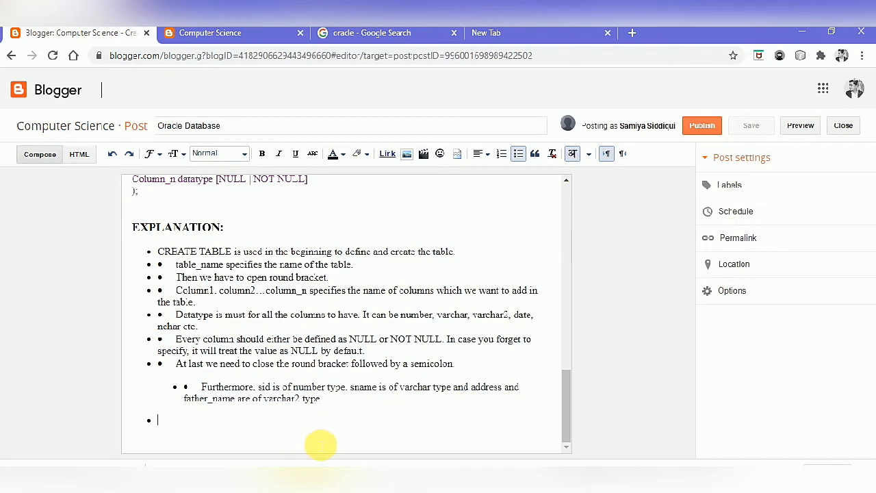
# Step: Write the Hindi sentence "मेरा नाम … है" in the empty last bullet using the transliteration suggestions, with the author's first name in the gap
pyautogui.write('meral')
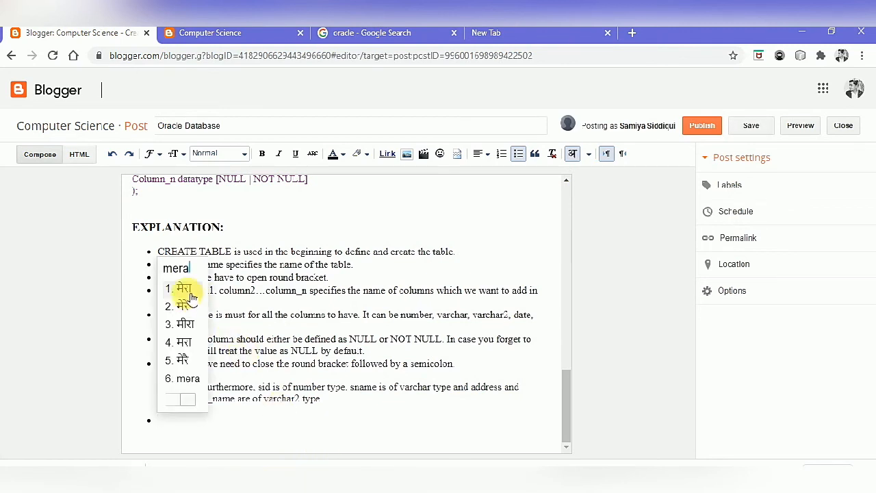
pyautogui.click(184, 291)
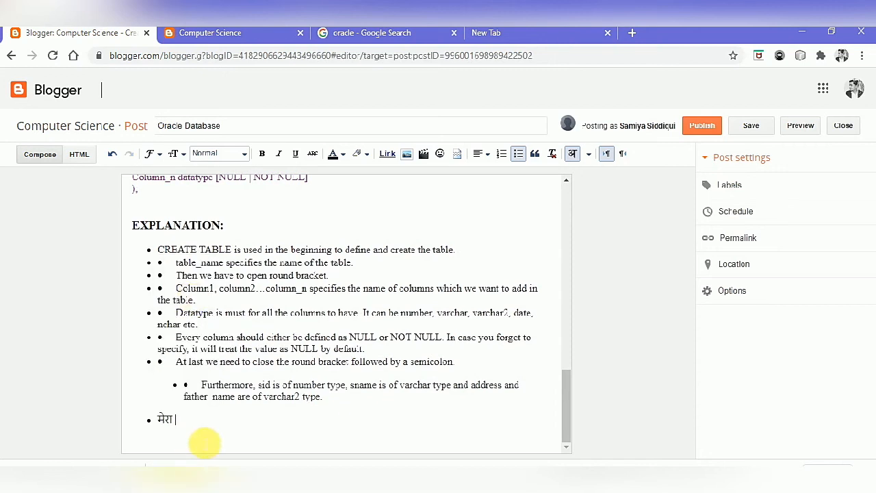
pyautogui.write('naam')
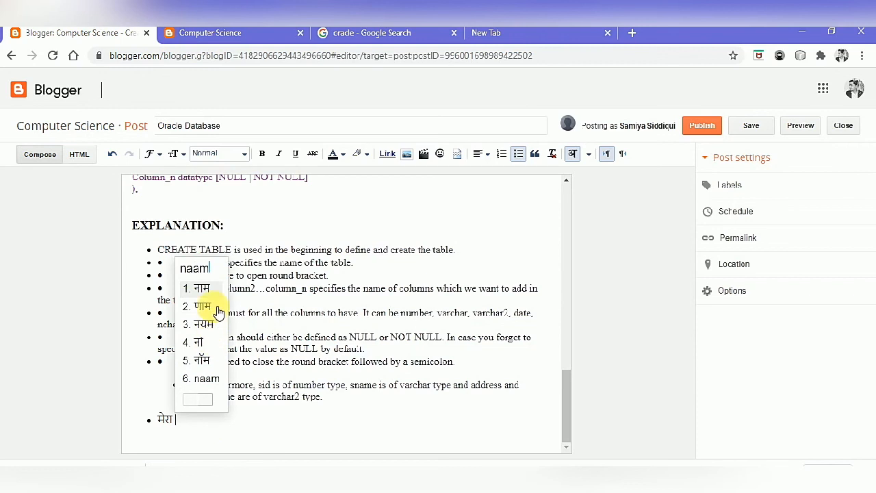
pyautogui.click(205, 288)
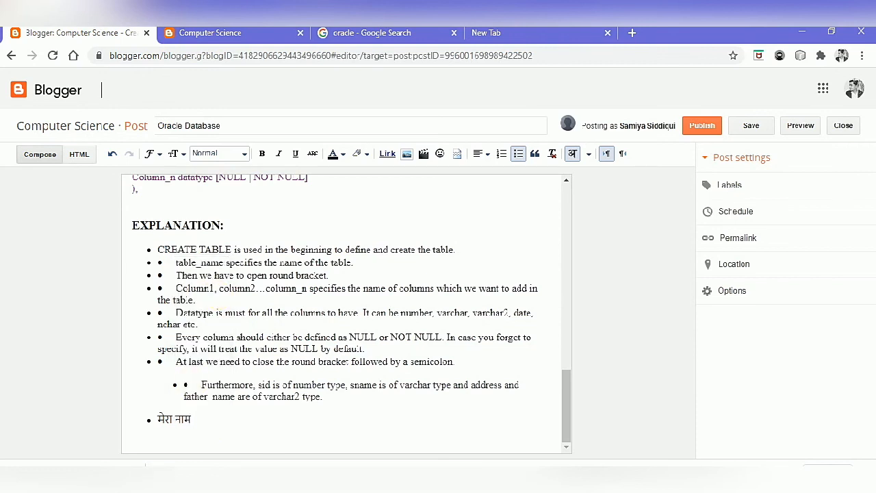
pyautogui.write('samiya')
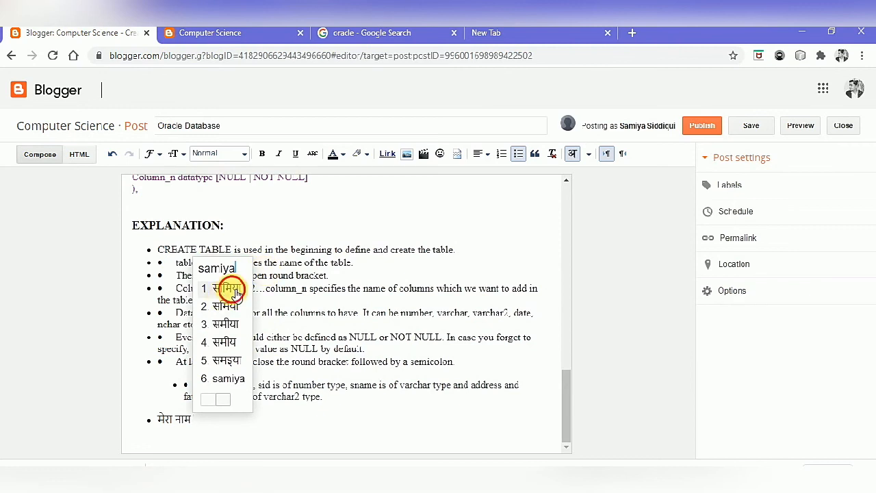
pyautogui.click(235, 293)
pyautogui.write('hai')
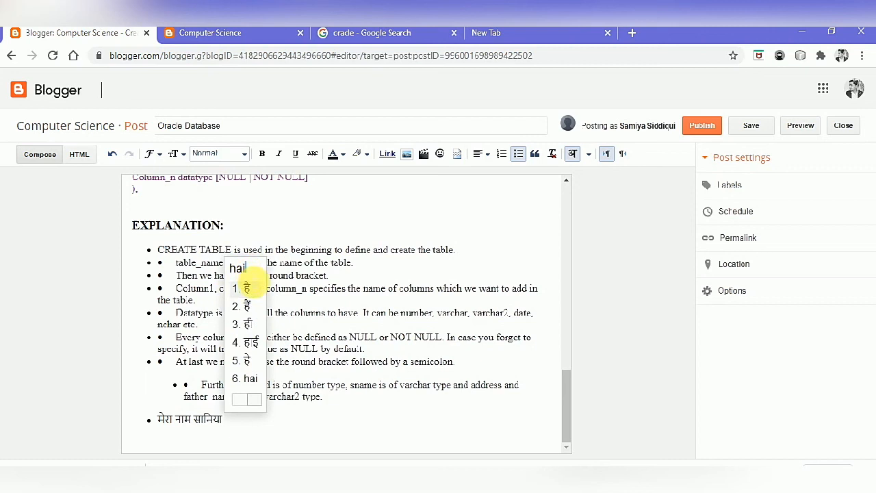
pyautogui.click(252, 291)
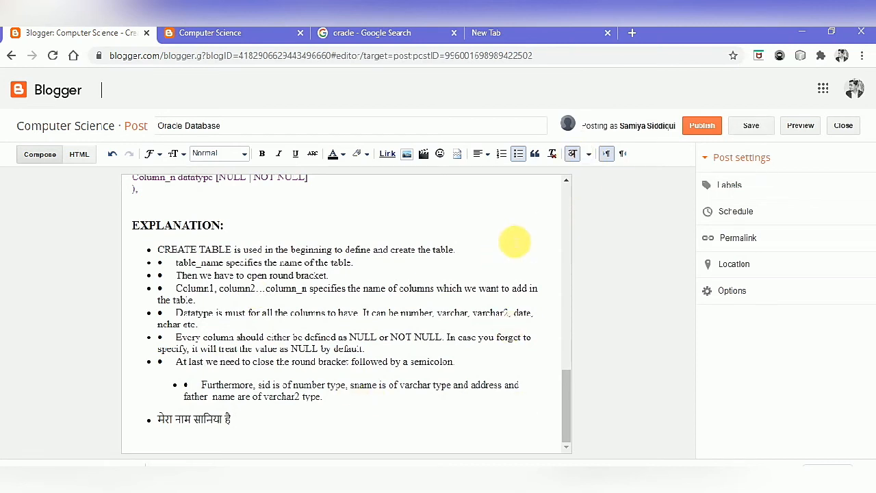
# Step: Set the text direction of all the explanation bullets to right-to-left
pyautogui.click(609, 157)
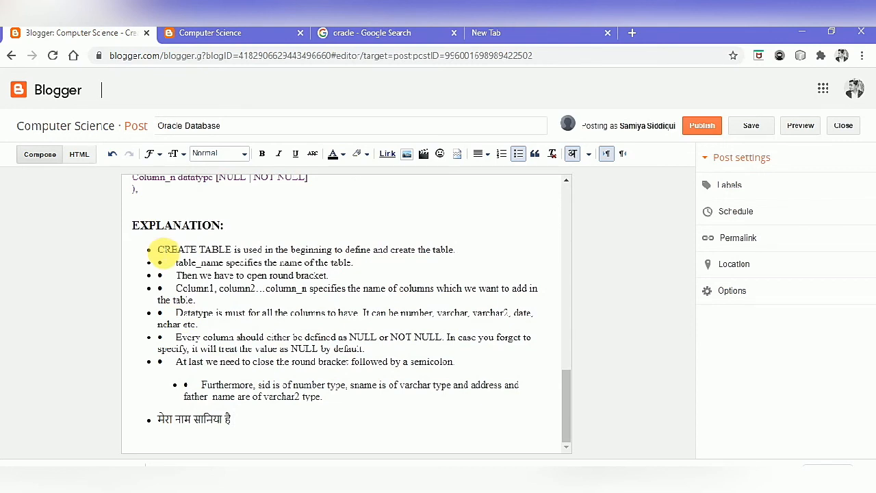
pyautogui.hotkey('shift', 'Down')
pyautogui.hotkey('shift', 'Down')
pyautogui.hotkey('shift', 'Down')
pyautogui.hotkey('shift', 'Down')
pyautogui.hotkey('shift', 'Down')
pyautogui.hotkey('shift', 'Down')
pyautogui.hotkey('shift', 'Down')
pyautogui.hotkey('shift', 'Down')
pyautogui.hotkey('shift', 'Down')
pyautogui.hotkey('shift', 'Down')
pyautogui.hotkey('shift', 'Down')
pyautogui.hotkey('shift', 'Down')
pyautogui.hotkey('shift', 'Down')
pyautogui.hotkey('shift', 'Up')
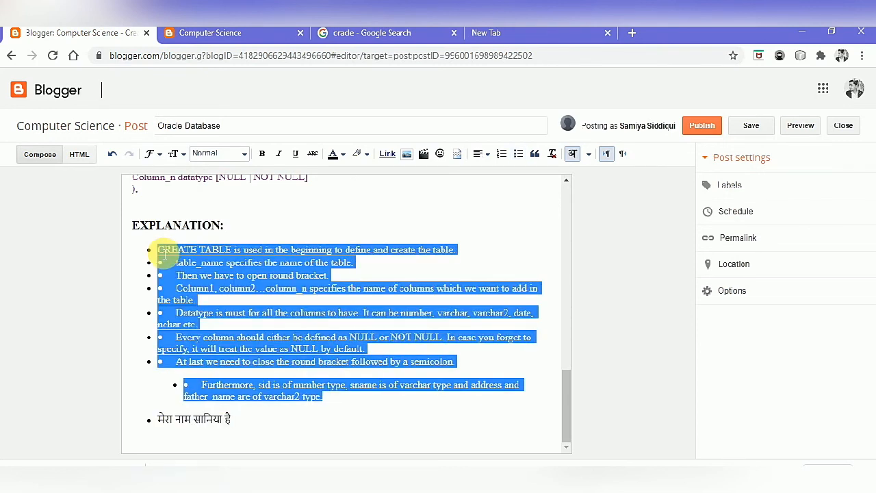
pyautogui.click(623, 154)
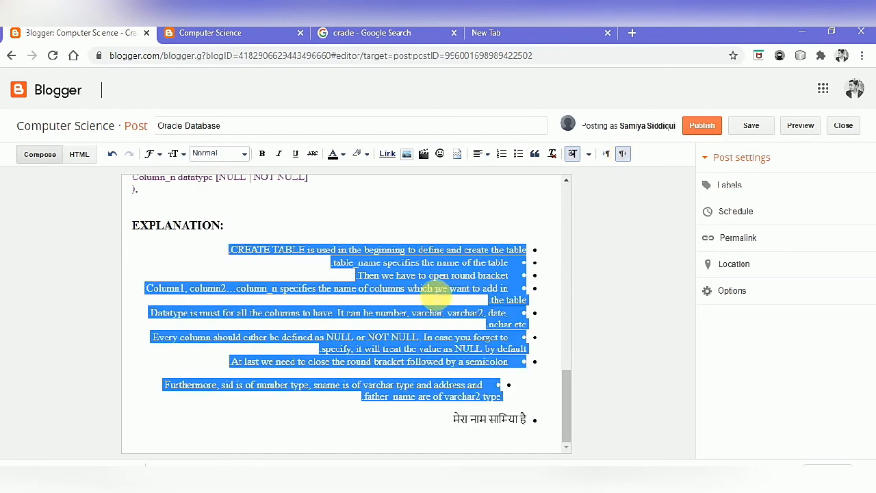
pyautogui.click(474, 254)
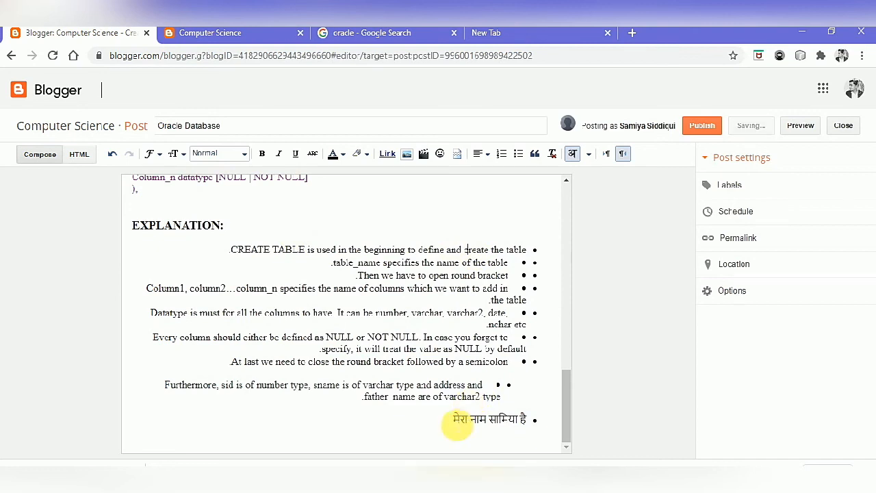
# Step: Undo the right-to-left direction and the Hindi sentence, back to the end of the "Furthermore" bullet
pyautogui.press('BackSpace')
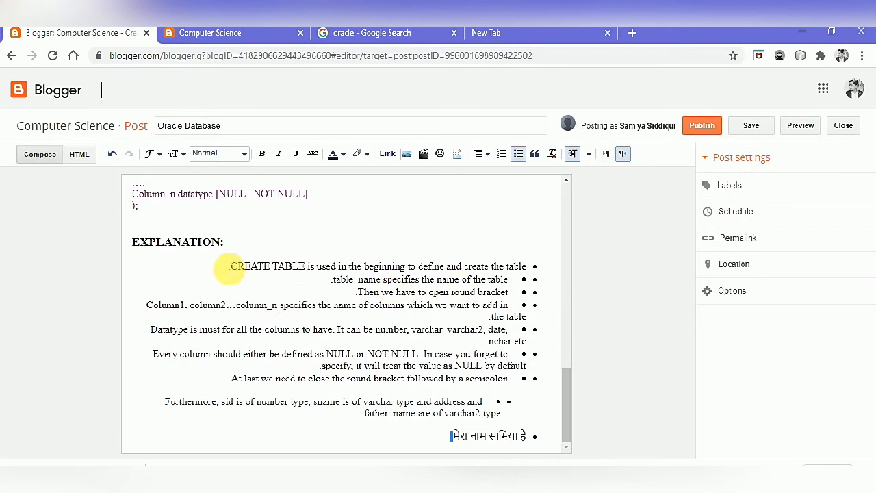
pyautogui.keyDown('shift'); pyautogui.click(231, 267); pyautogui.keyUp('shift')
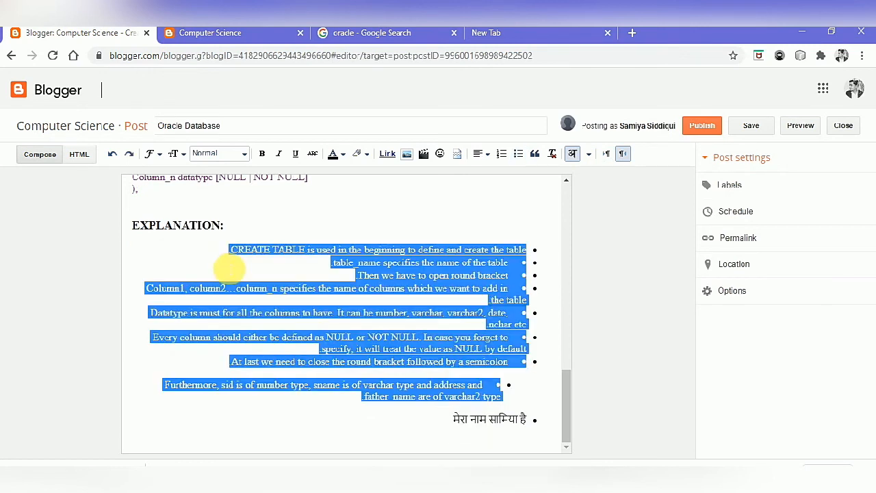
pyautogui.hotkey('ctrl', 'z')
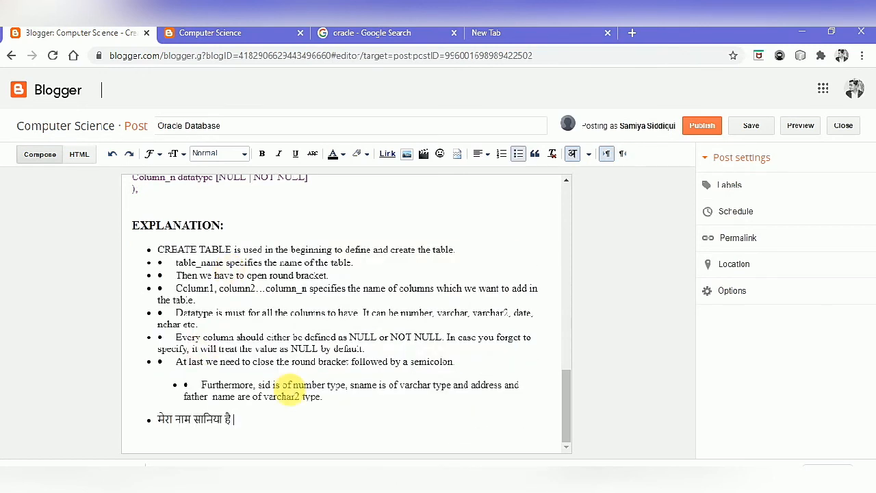
pyautogui.hotkey('ctrl', 'z')
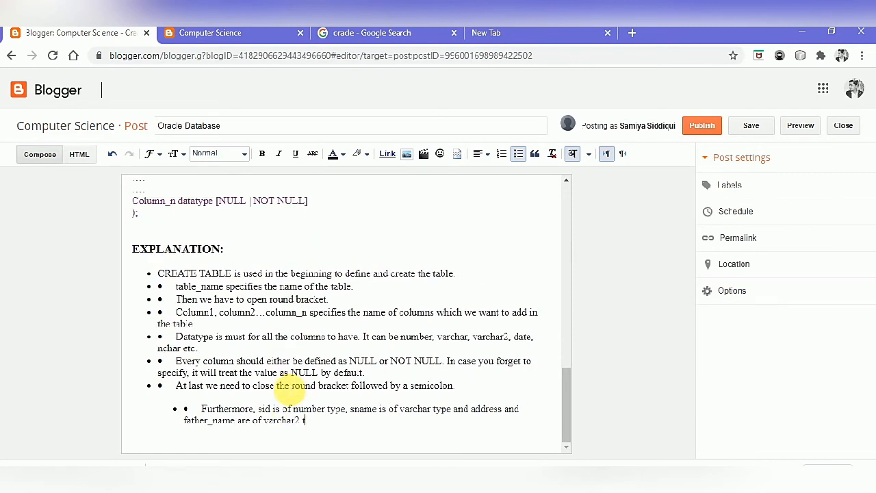
pyautogui.hotkey('ctrl', 'y')
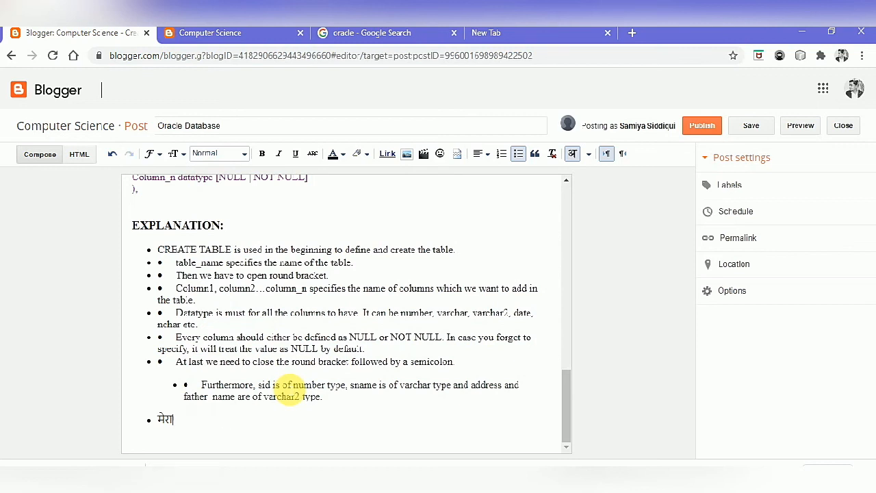
pyautogui.hotkey('ctrl', 'z')
pyautogui.hotkey('ctrl', 'z')
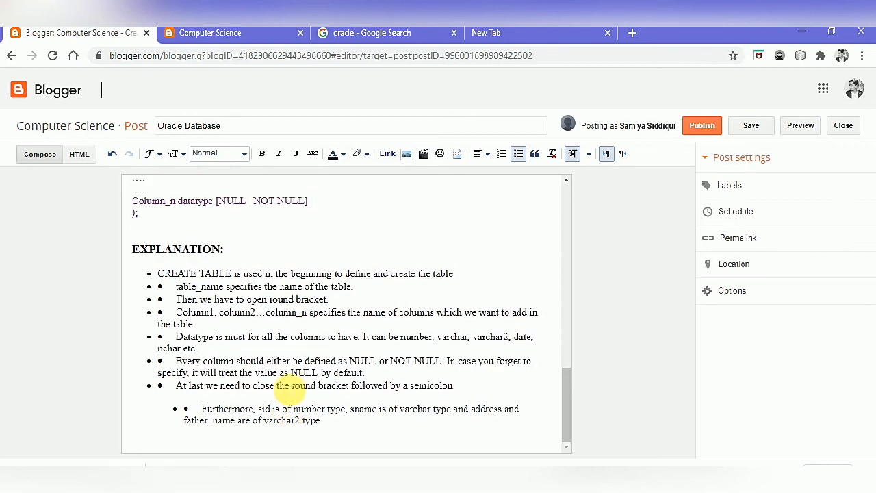
# Step: Check the post content from start to end, save the post and open its preview
pyautogui.moveTo(570, 391); pyautogui.dragTo(566, 201)
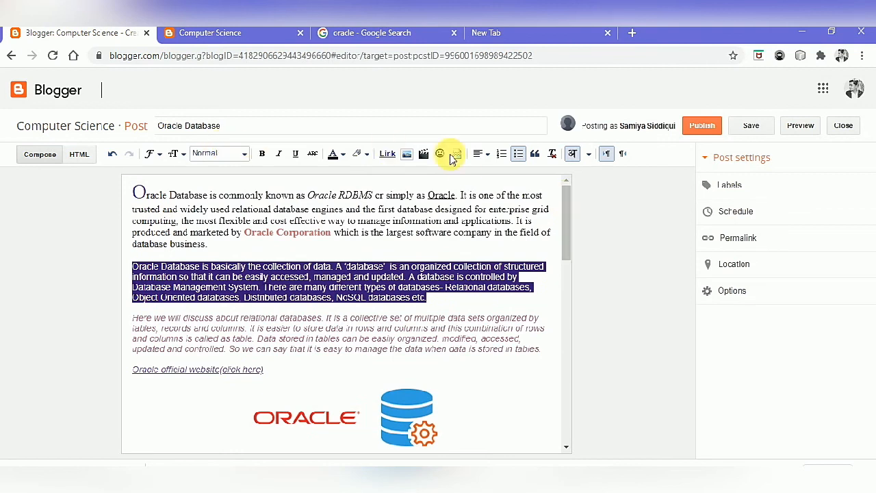
pyautogui.moveTo(567, 196); pyautogui.dragTo(556, 435)
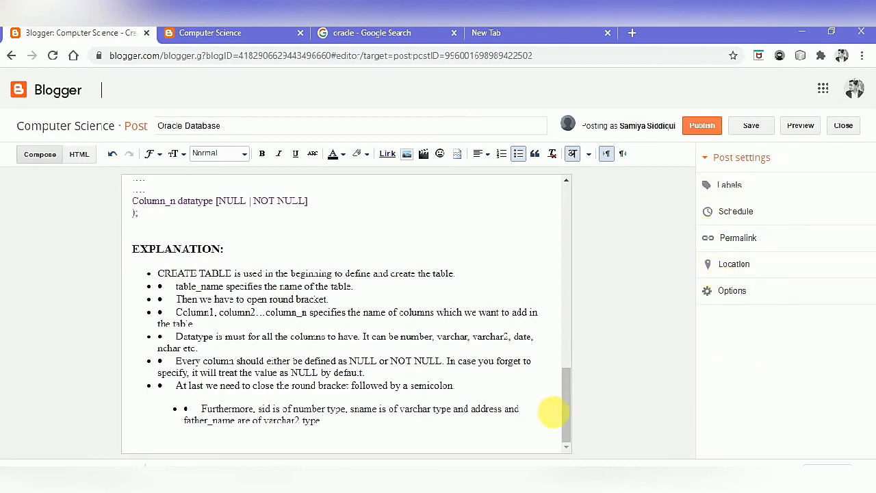
pyautogui.moveTo(574, 417)
pyautogui.mouseDown()
pyautogui.moveTo(567, 371)
pyautogui.moveTo(567, 430)
pyautogui.mouseUp()
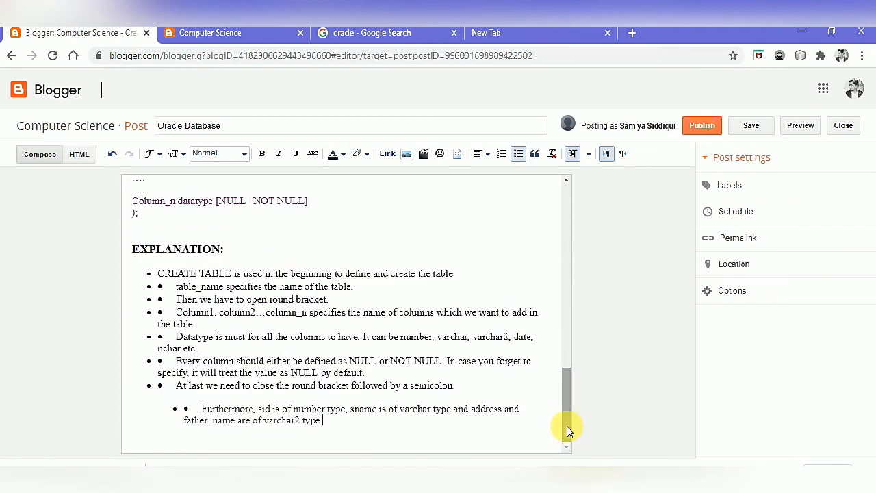
pyautogui.click(751, 124)
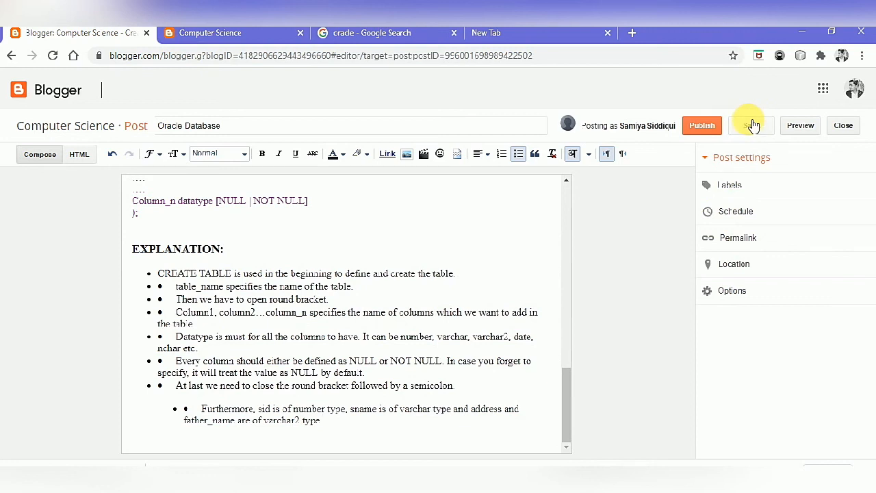
pyautogui.click(801, 126)
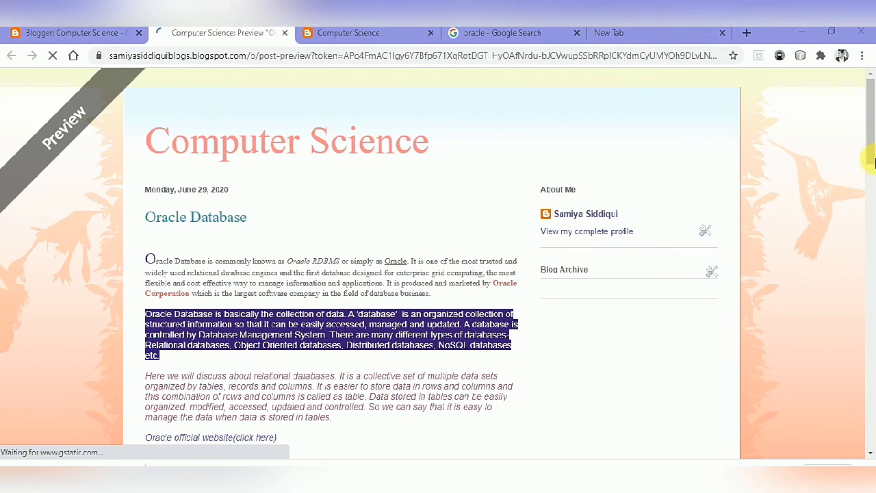
# Step: Look through the post preview from the blog title to the comment area, checking the text styles, link, image, video, syntax and bullets
pyautogui.moveTo(872, 123); pyautogui.dragTo(855, 318)
pyautogui.moveTo(852, 255); pyautogui.dragTo(847, 116)
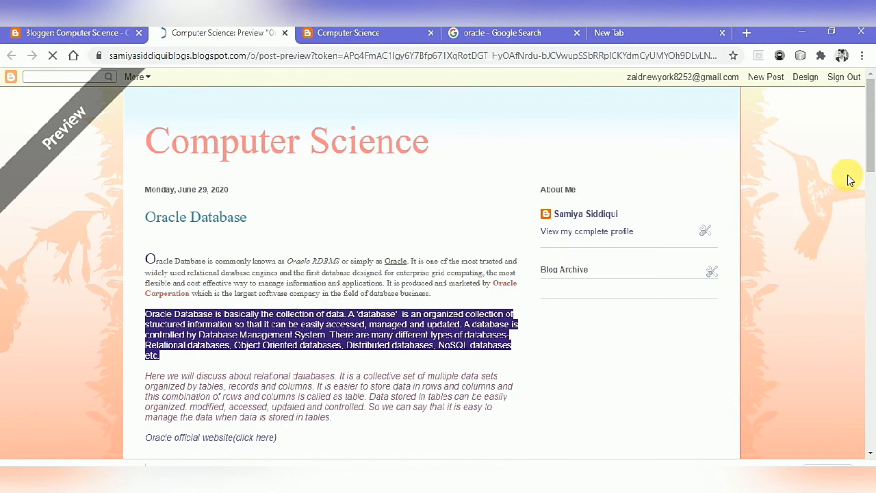
pyautogui.moveTo(873, 130); pyautogui.dragTo(874, 142)
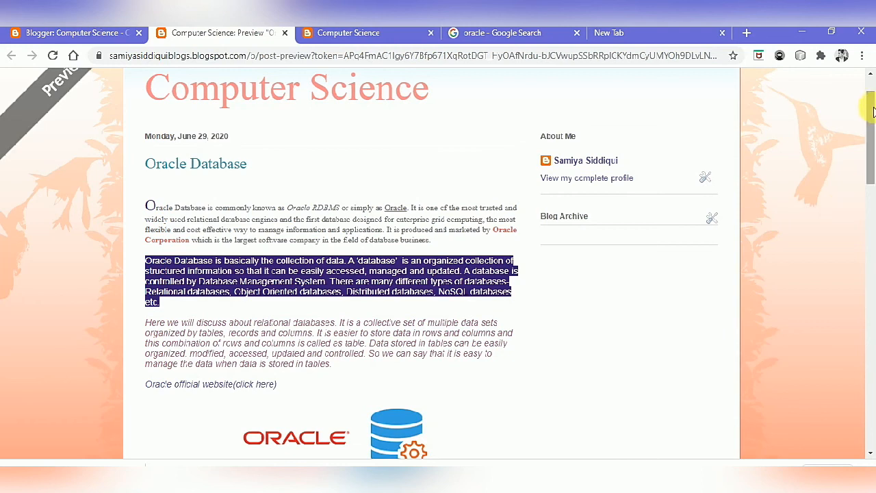
pyautogui.moveTo(871, 112); pyautogui.dragTo(871, 136)
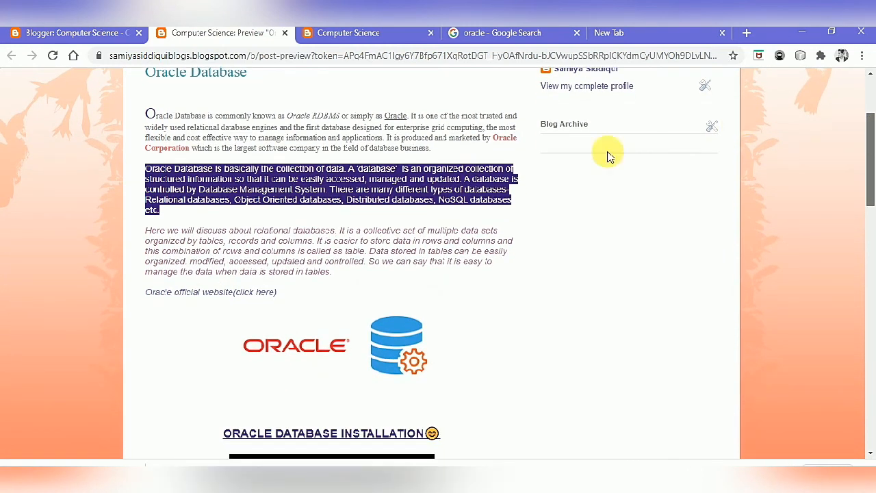
pyautogui.scroll(1, 609, 157)
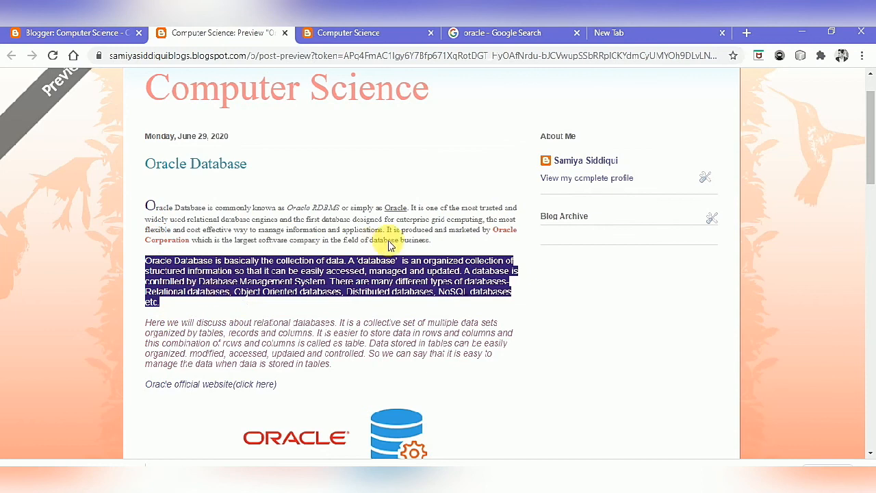
pyautogui.moveTo(873, 120); pyautogui.dragTo(873, 166)
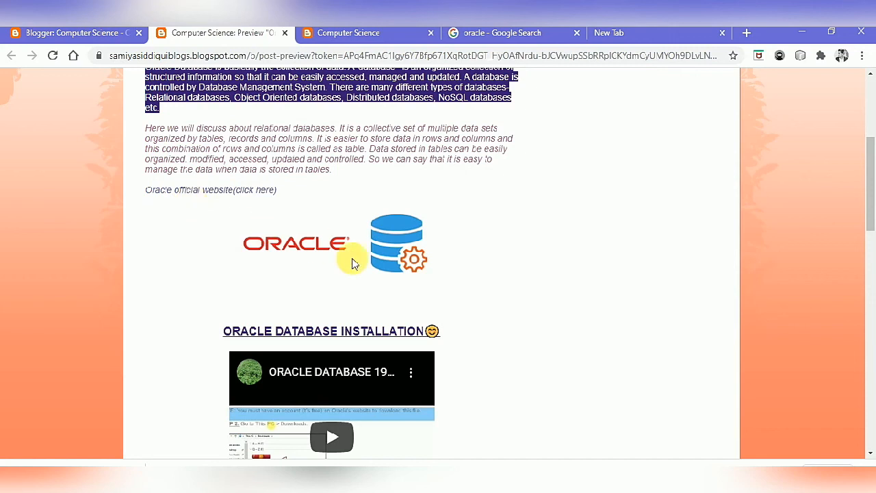
pyautogui.moveTo(872, 171); pyautogui.dragTo(874, 213)
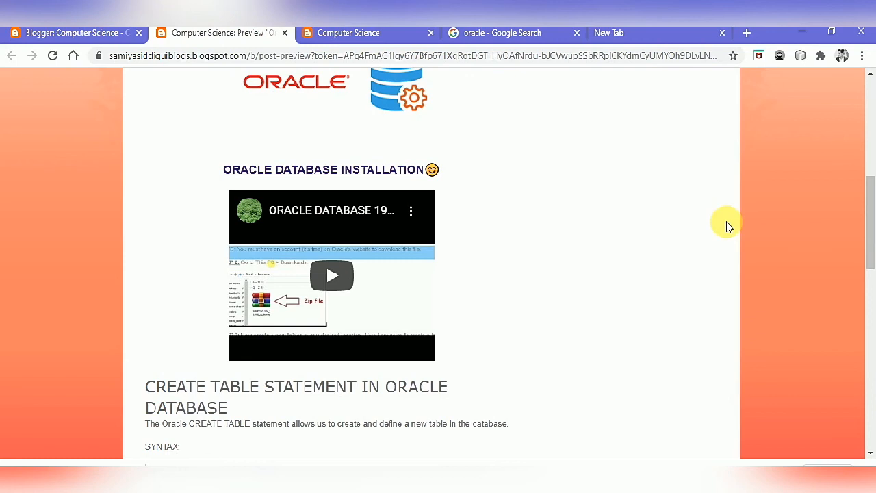
pyautogui.moveTo(872, 208); pyautogui.dragTo(872, 259)
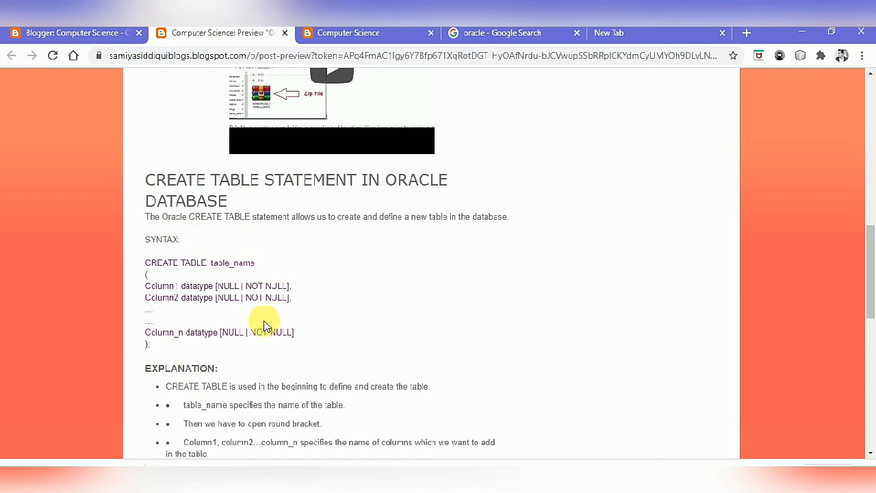
pyautogui.moveTo(872, 283); pyautogui.dragTo(873, 320)
pyautogui.scroll(-3, 871, 327)
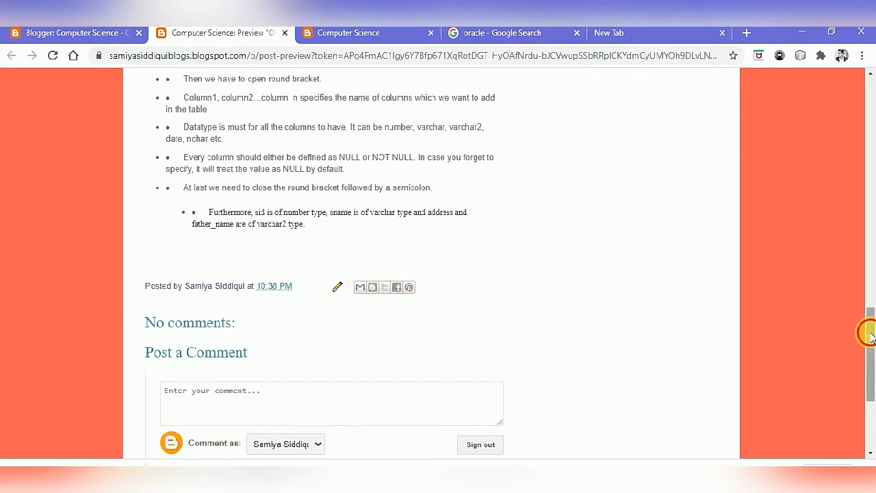
# Step: Check the comment form at the end of the post preview and return to the blog title
pyautogui.moveTo(868, 333); pyautogui.dragTo(870, 362)
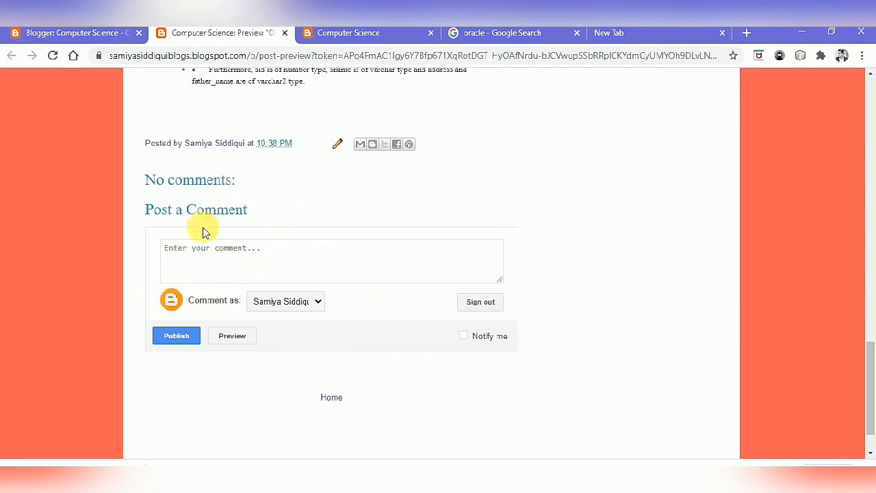
pyautogui.moveTo(874, 375); pyautogui.dragTo(867, 118)
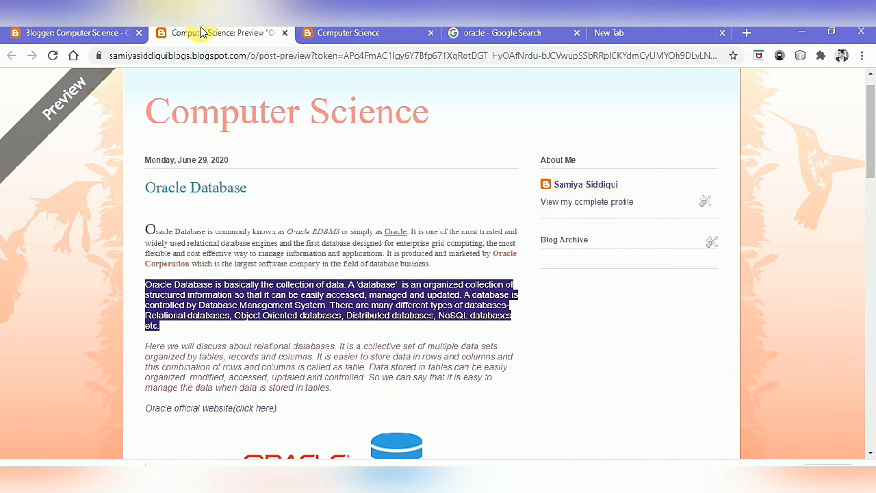
# Step: Return to the Blogger editor, publish the Oracle Database post and open the published post from the post list
pyautogui.click(102, 33)
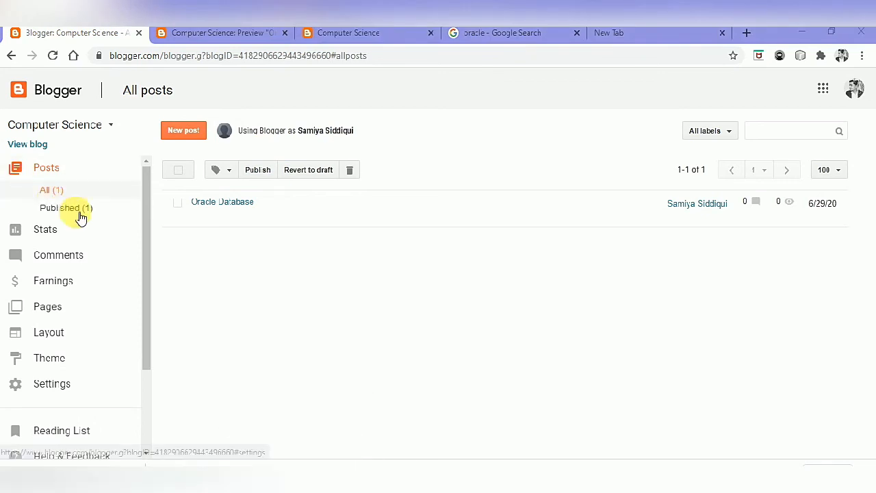
pyautogui.click(179, 205)
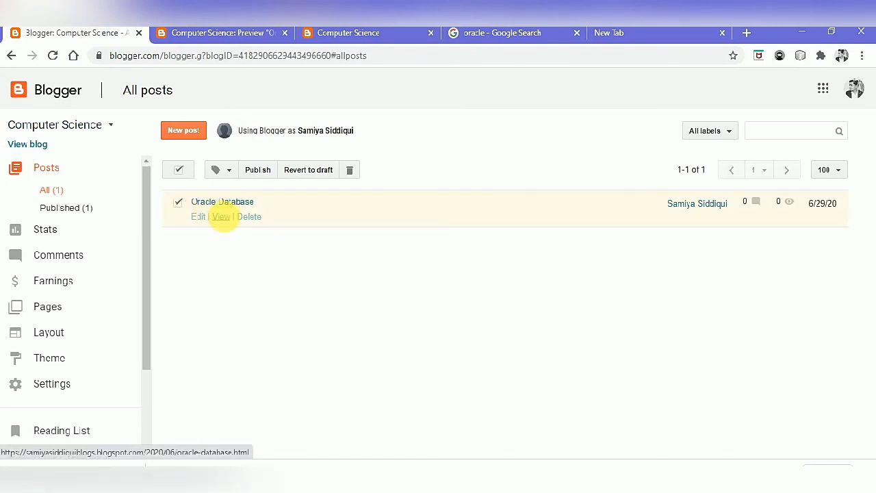
pyautogui.click(221, 216)
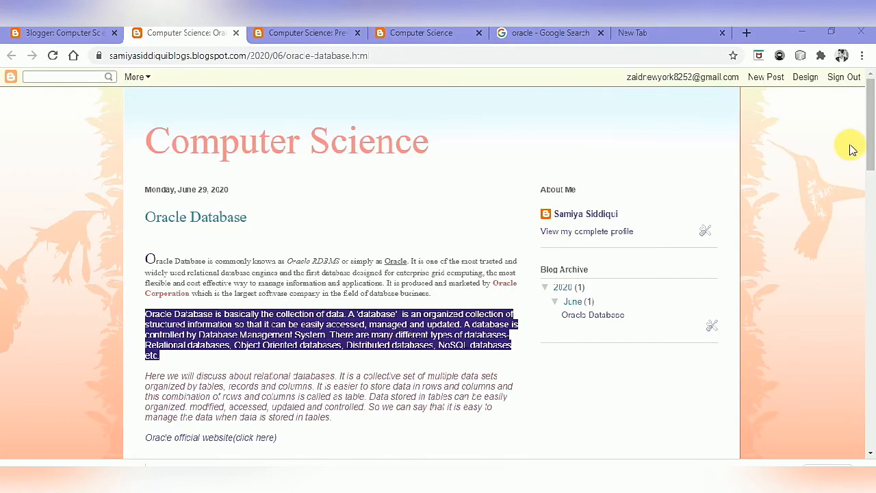
# Step: Test the "Oracle official website(click here)" link in the published post, view the Oracle site and return to the post
pyautogui.moveTo(872, 144)
pyautogui.mouseDown()
pyautogui.moveTo(873, 301)
pyautogui.moveTo(871, 131)
pyautogui.mouseUp()
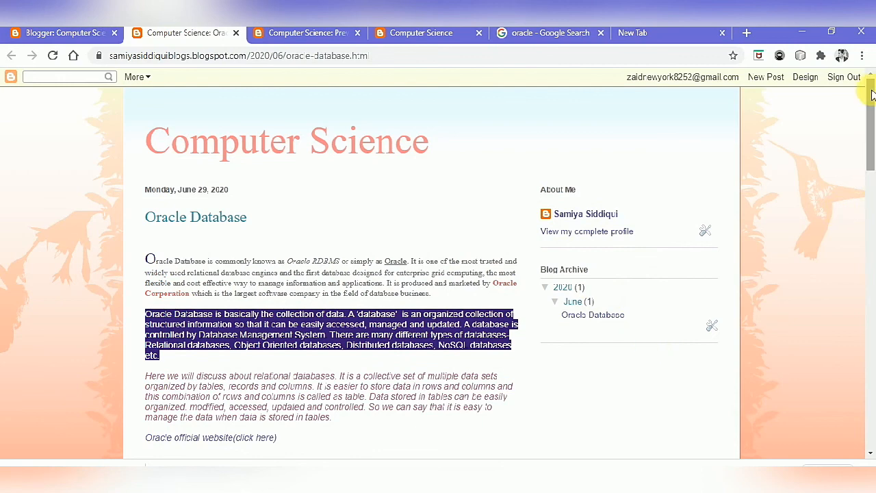
pyautogui.scroll(-3, 869, 92)
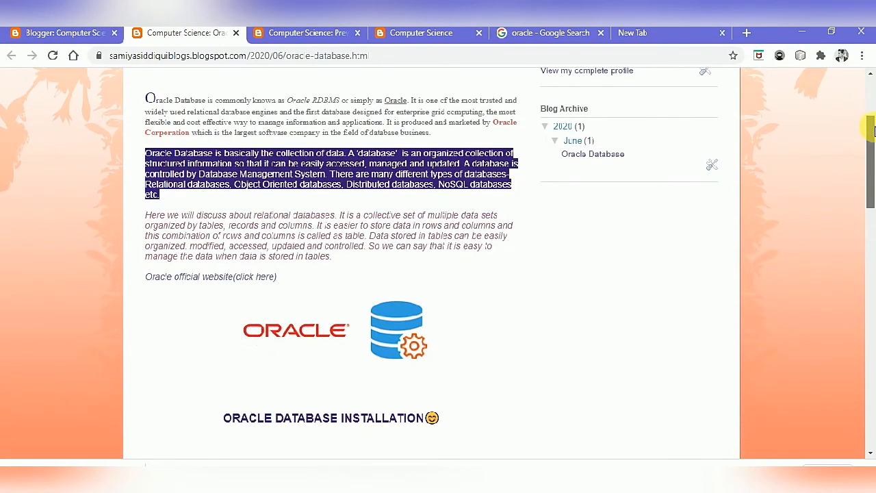
pyautogui.moveTo(872, 165)
pyautogui.mouseDown()
pyautogui.moveTo(868, 319)
pyautogui.moveTo(871, 160)
pyautogui.mouseUp()
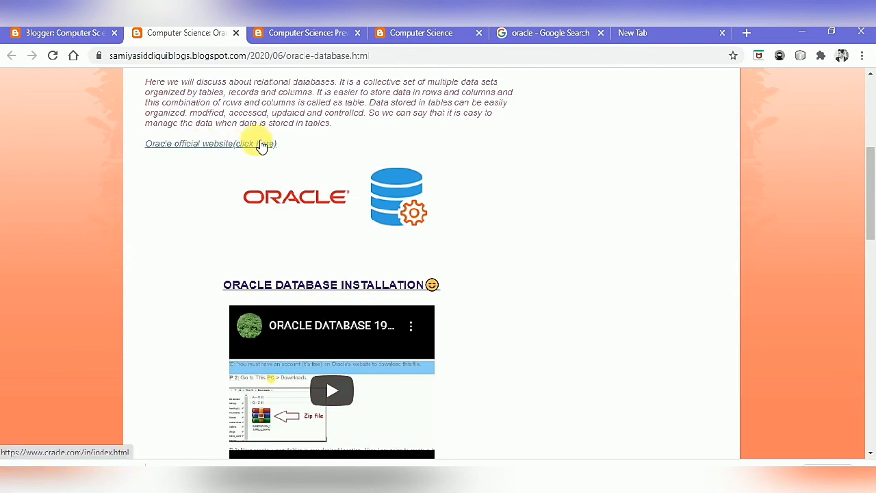
pyautogui.click(228, 145)
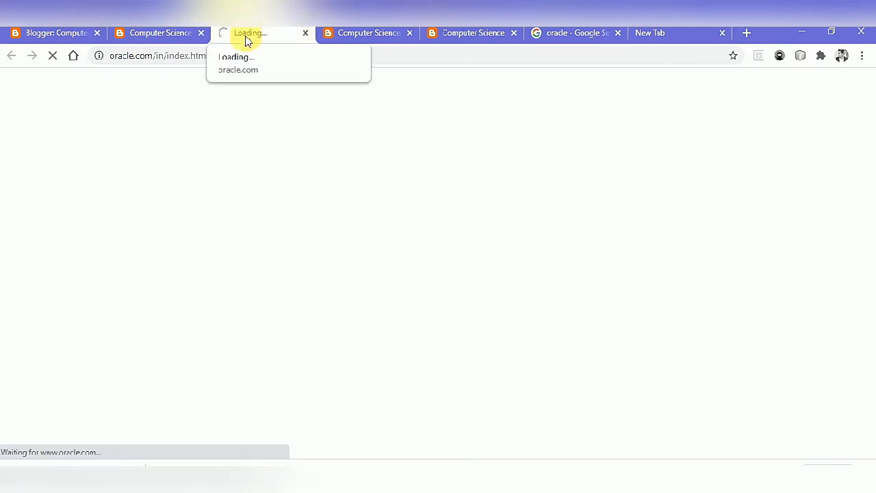
pyautogui.click(173, 39)
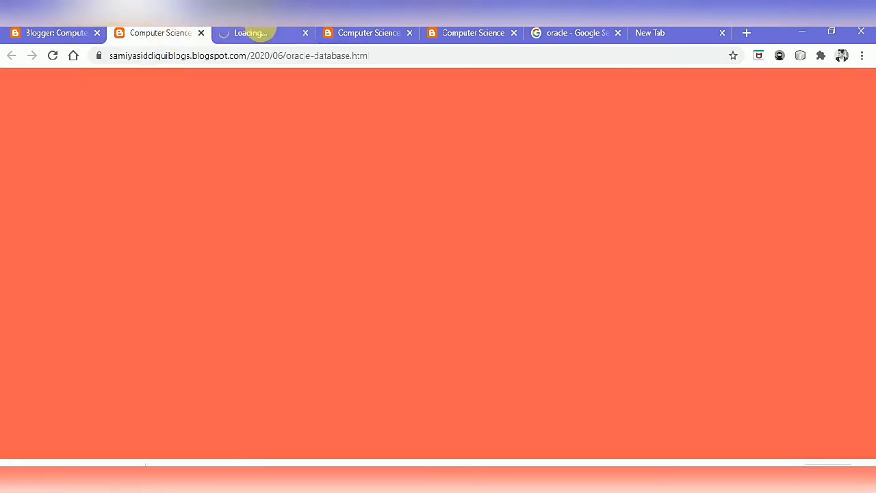
pyautogui.click(263, 35)
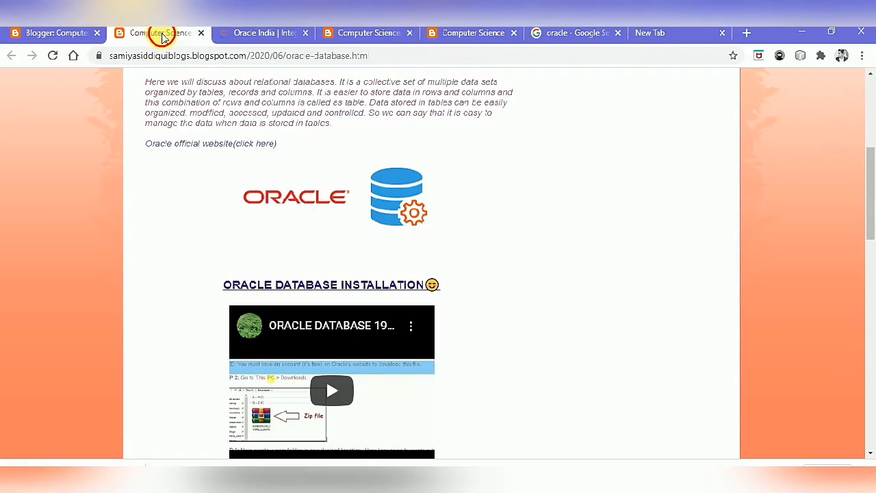
pyautogui.click(163, 38)
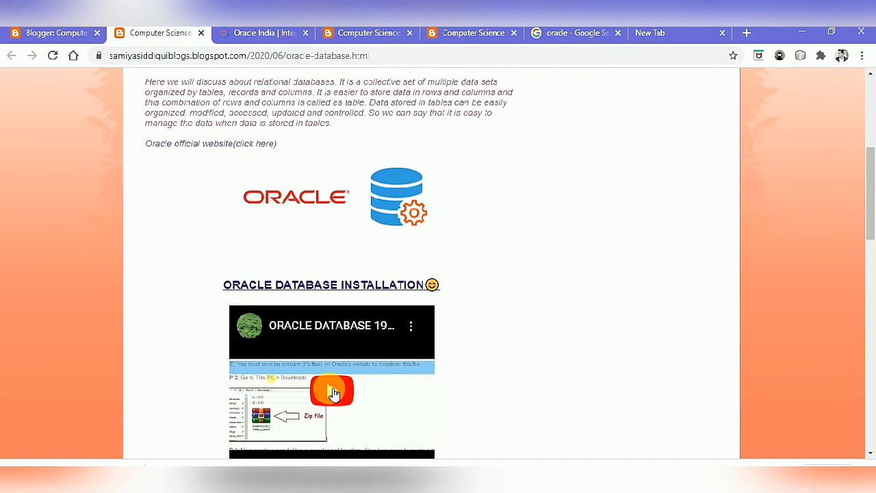
# Step: Play the embedded video under the "ORACLE DATABASE INSTALLATION" heading of the published post
pyautogui.scroll(-1, 333, 393)
pyautogui.click(330, 363)
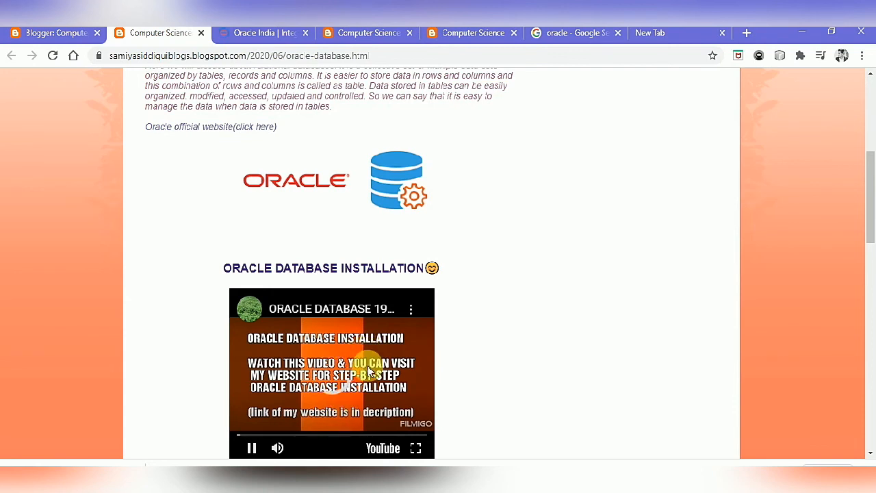
pyautogui.scroll(-2, 431, 260)
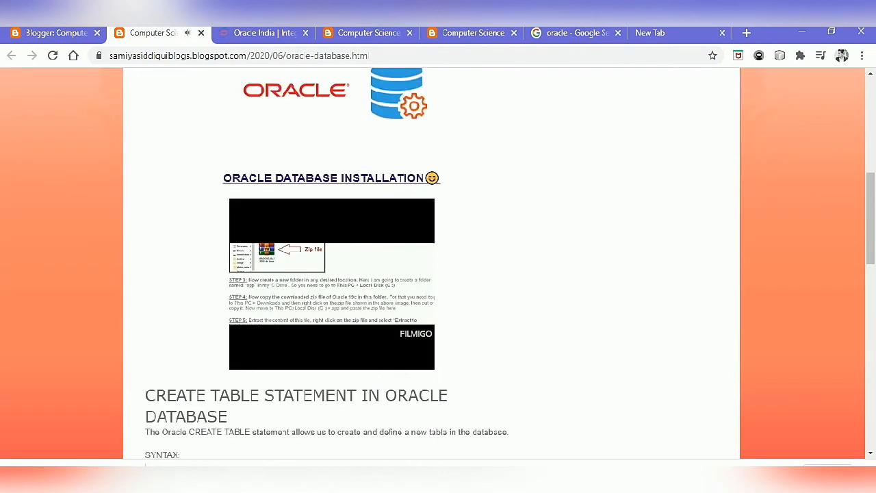